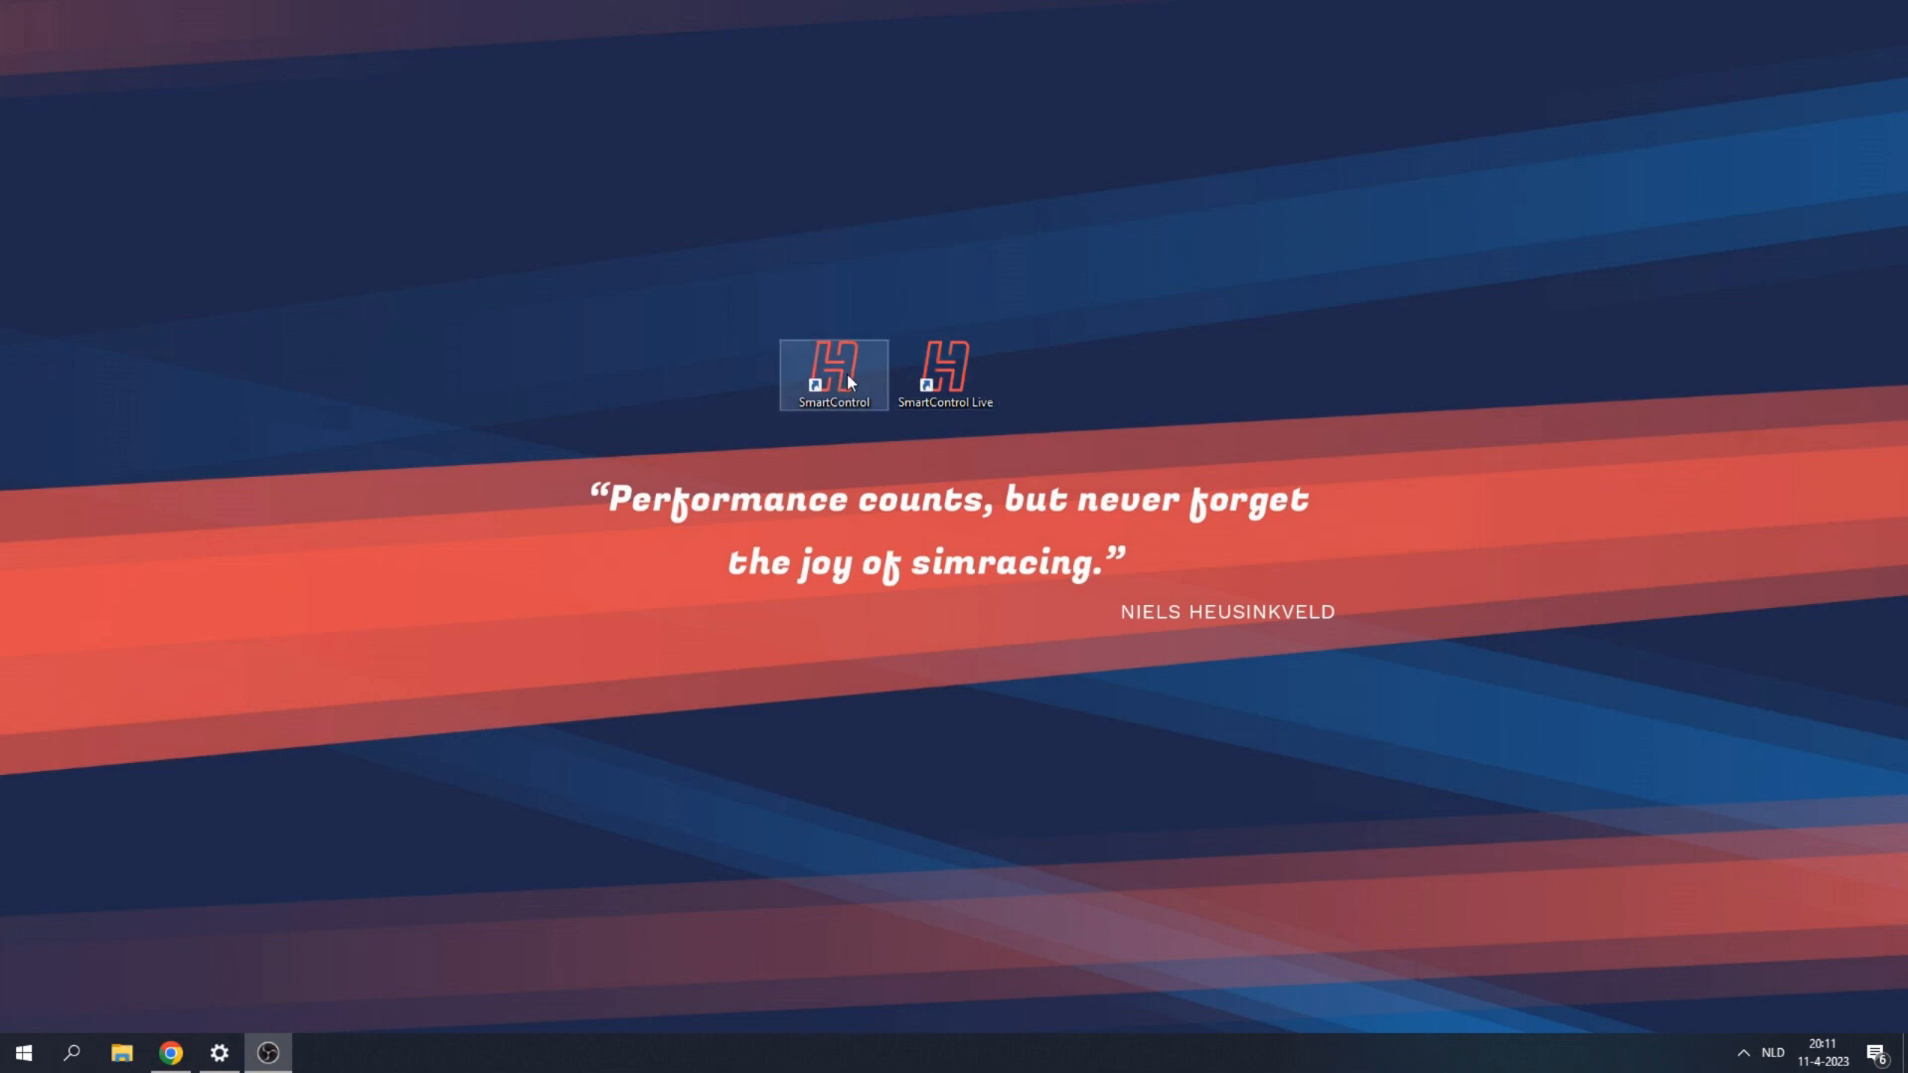
# - Launch SmartControl and open the firmware page of the Sim Handbrake V2
pyautogui.doubleClick(849, 380)
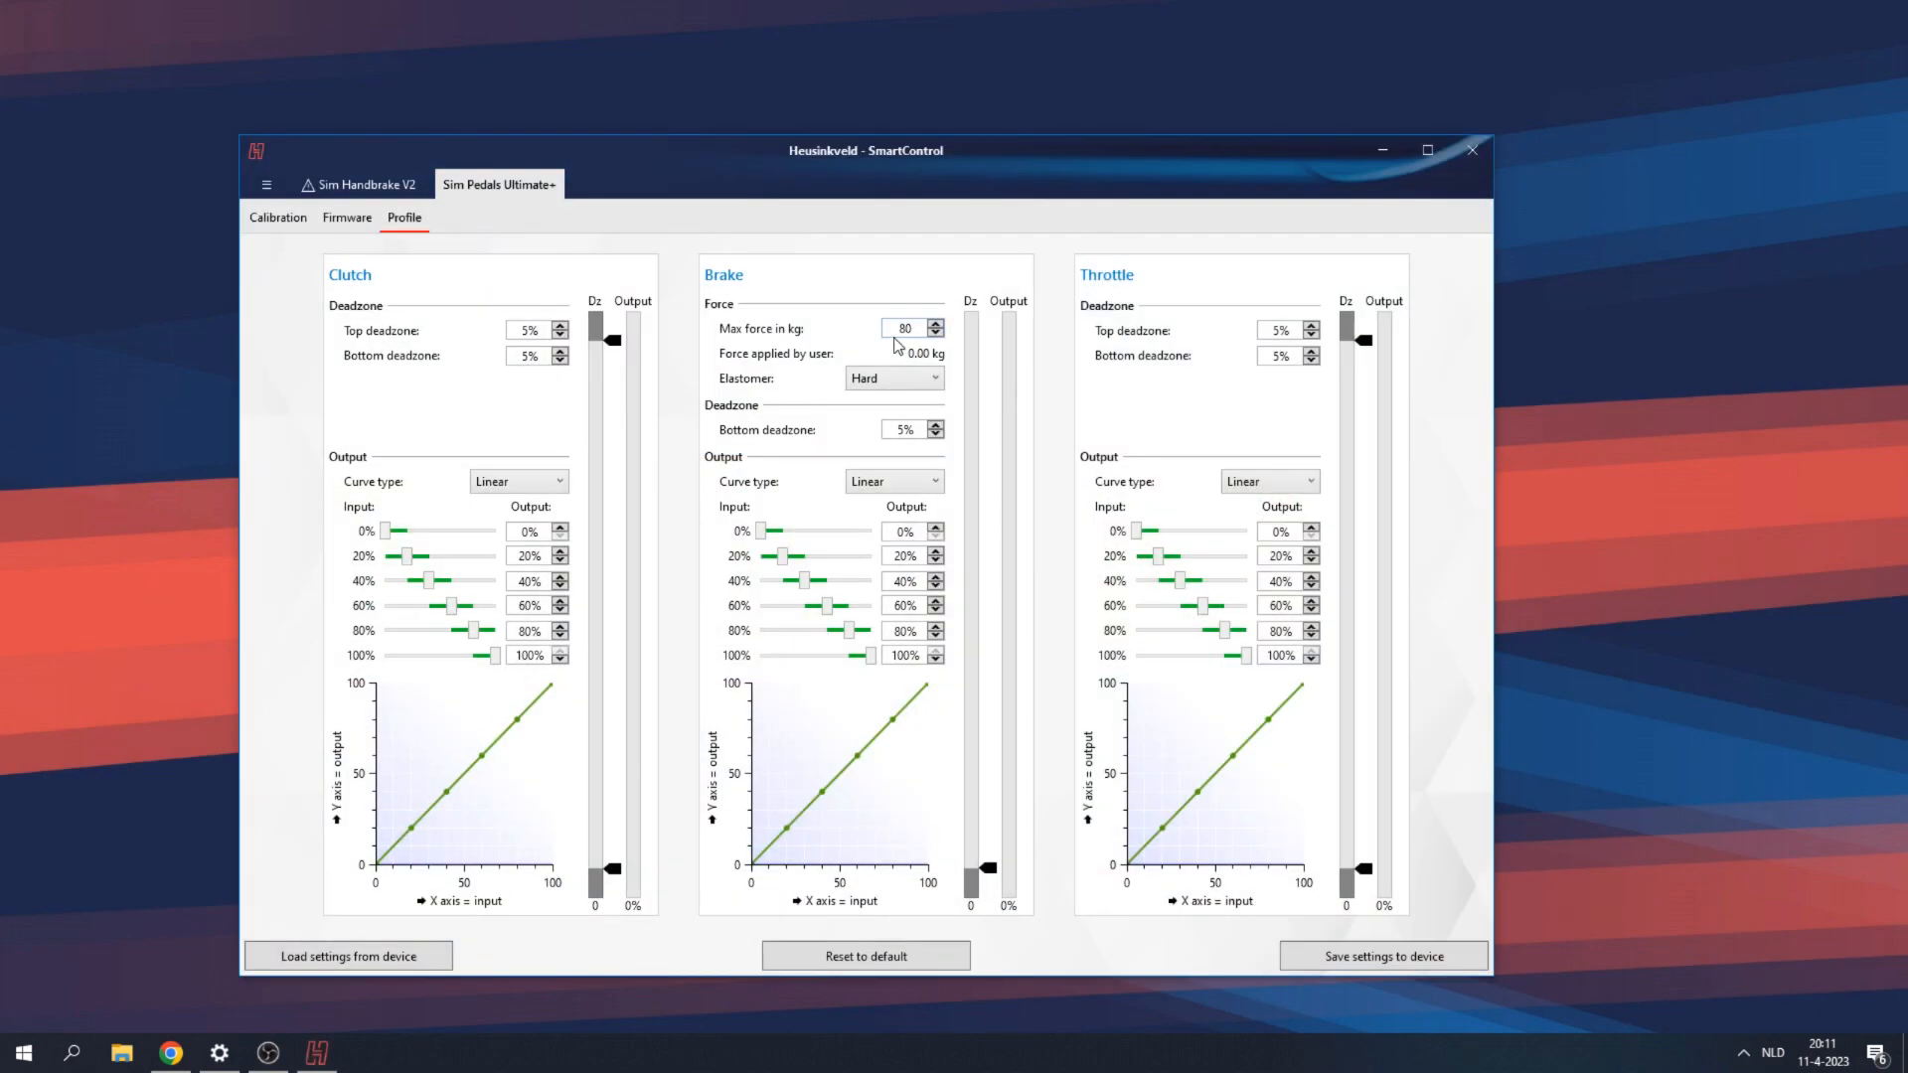
pyautogui.moveTo(808, 186); pyautogui.dragTo(856, 158)
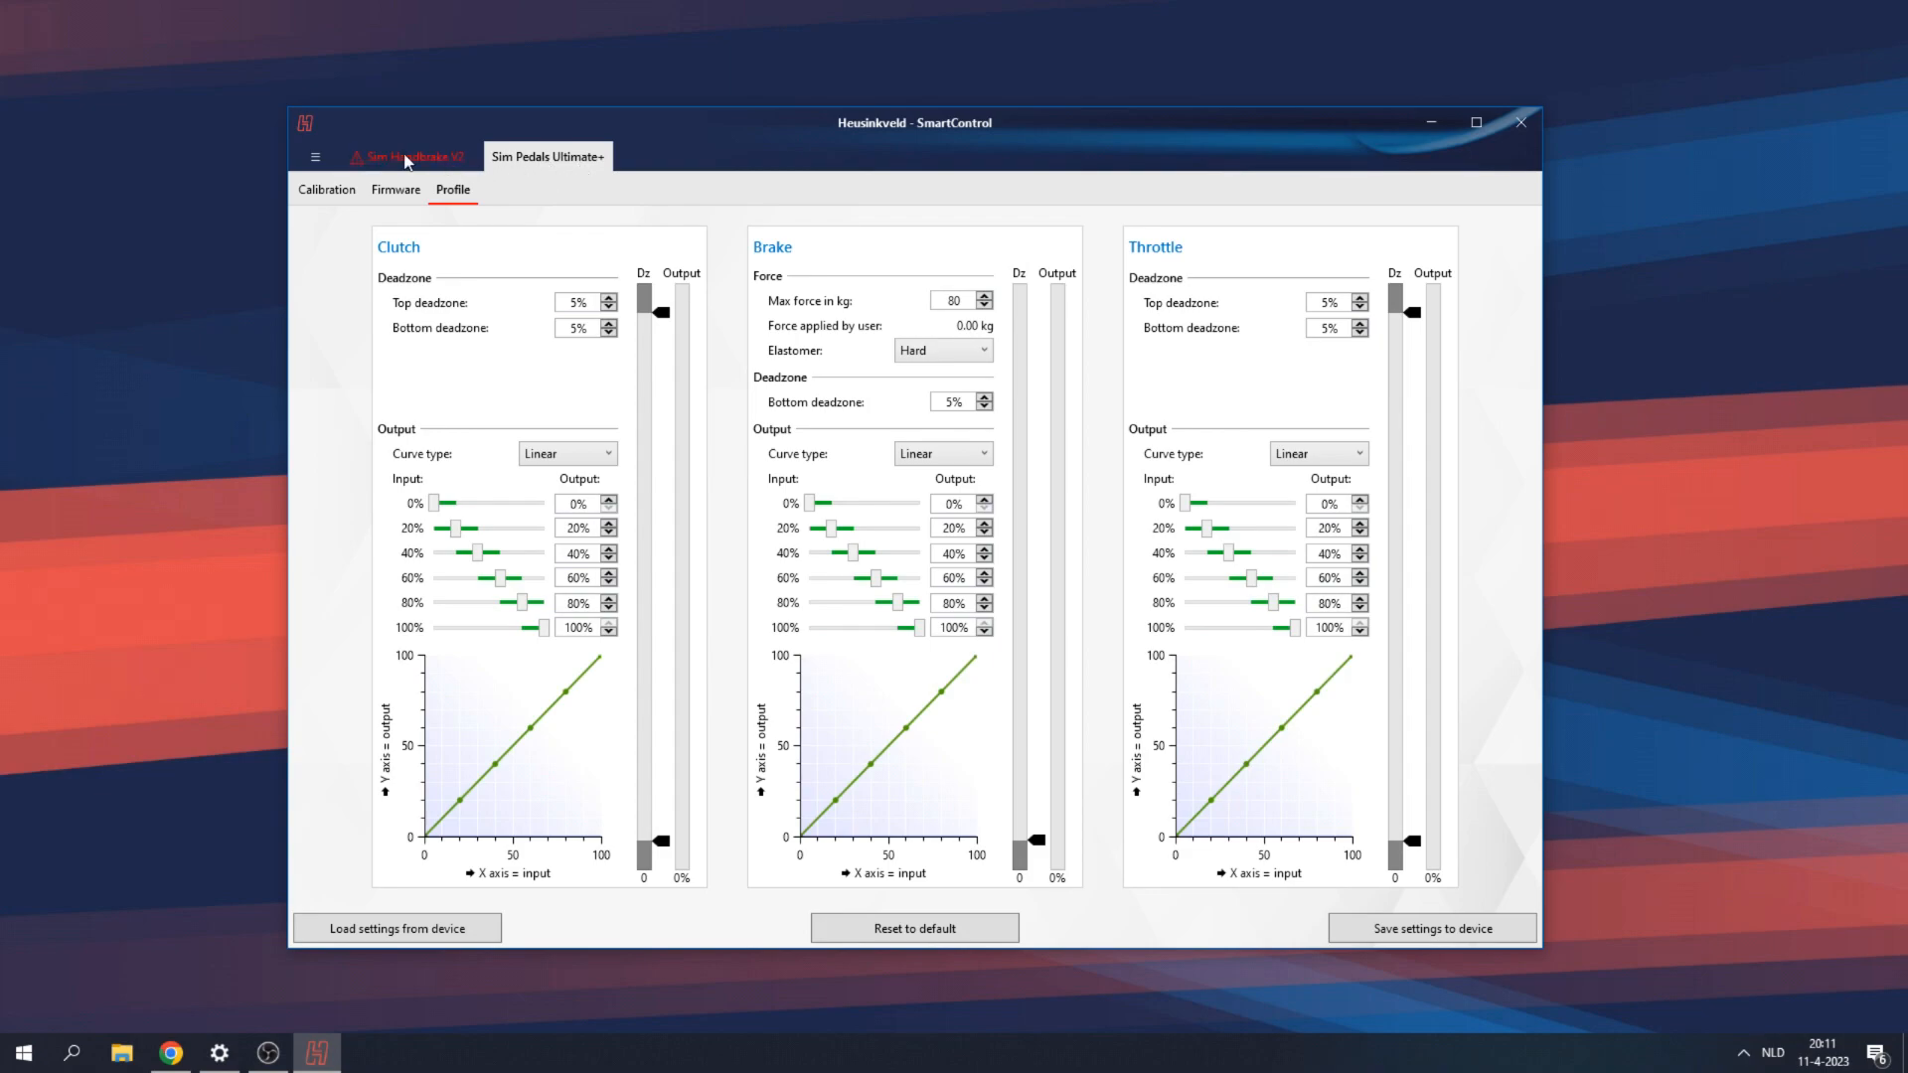
pyautogui.click(429, 159)
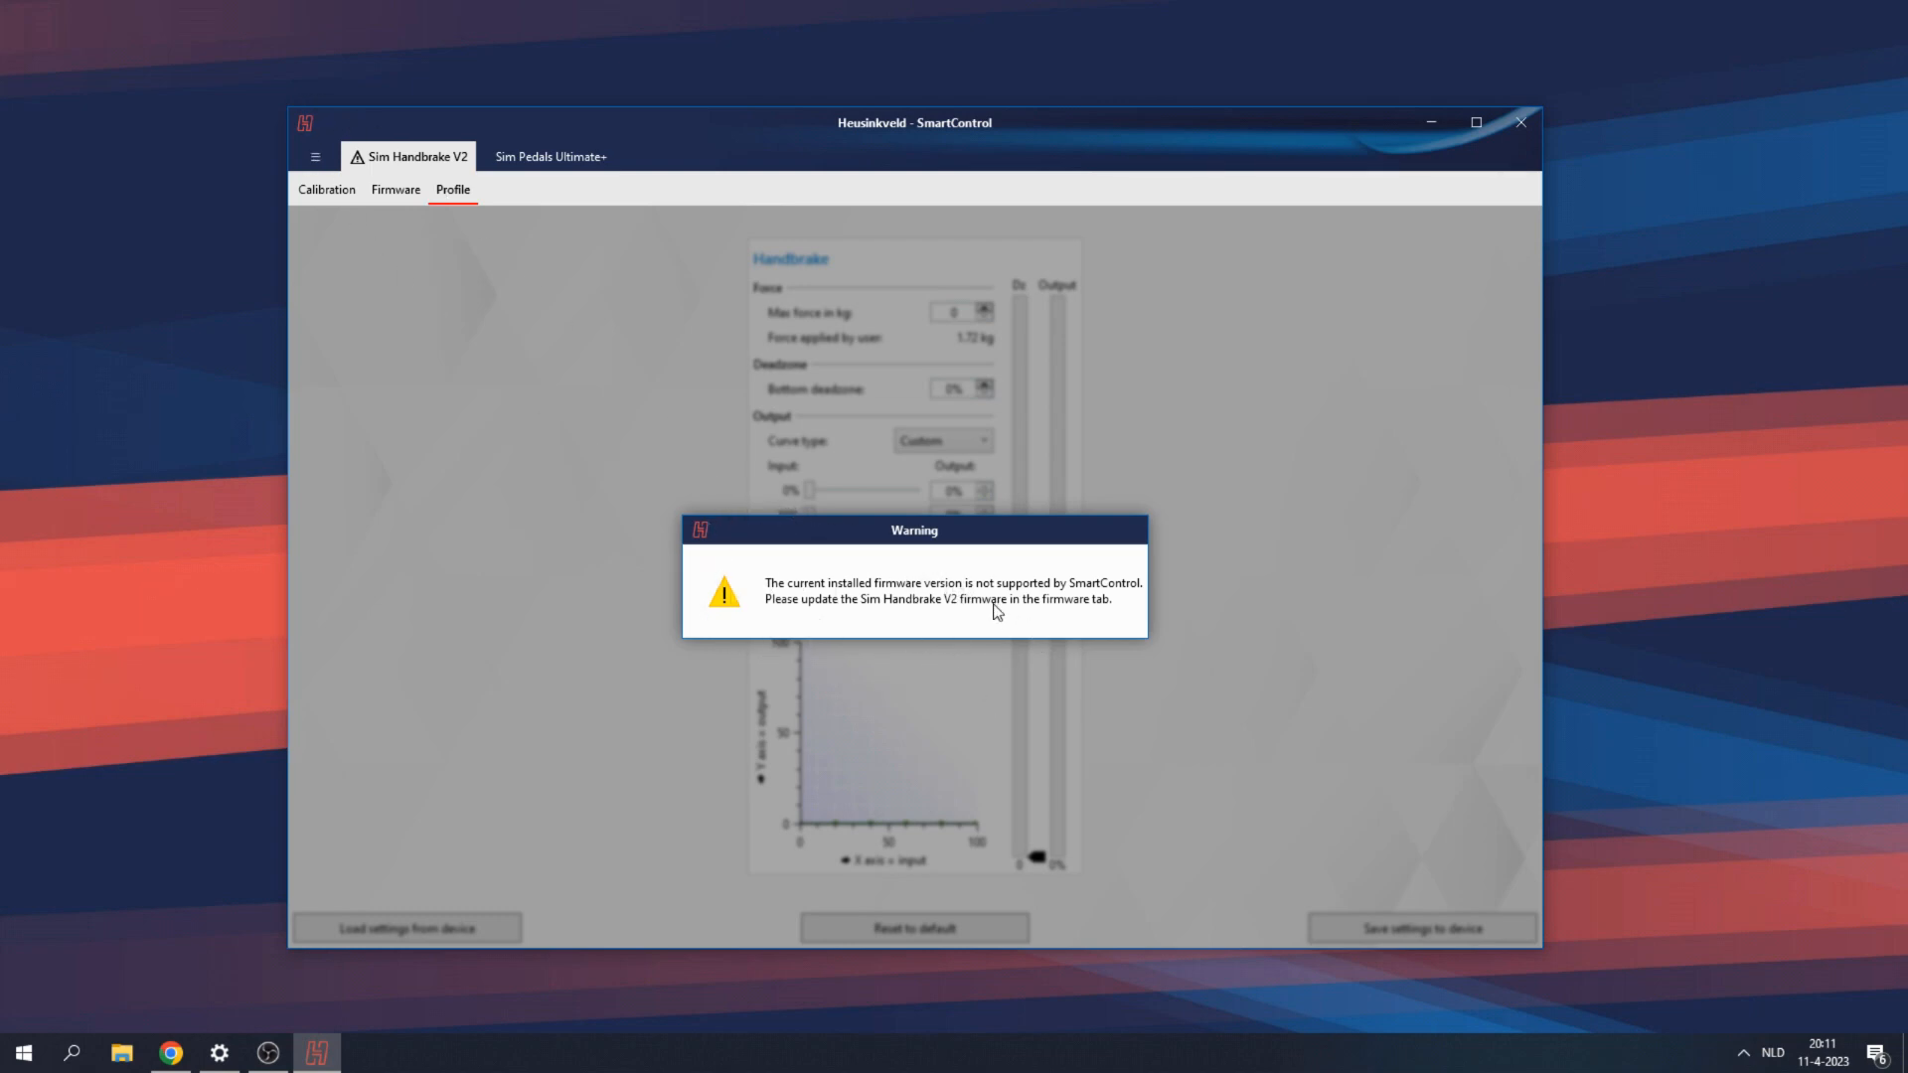
pyautogui.click(397, 191)
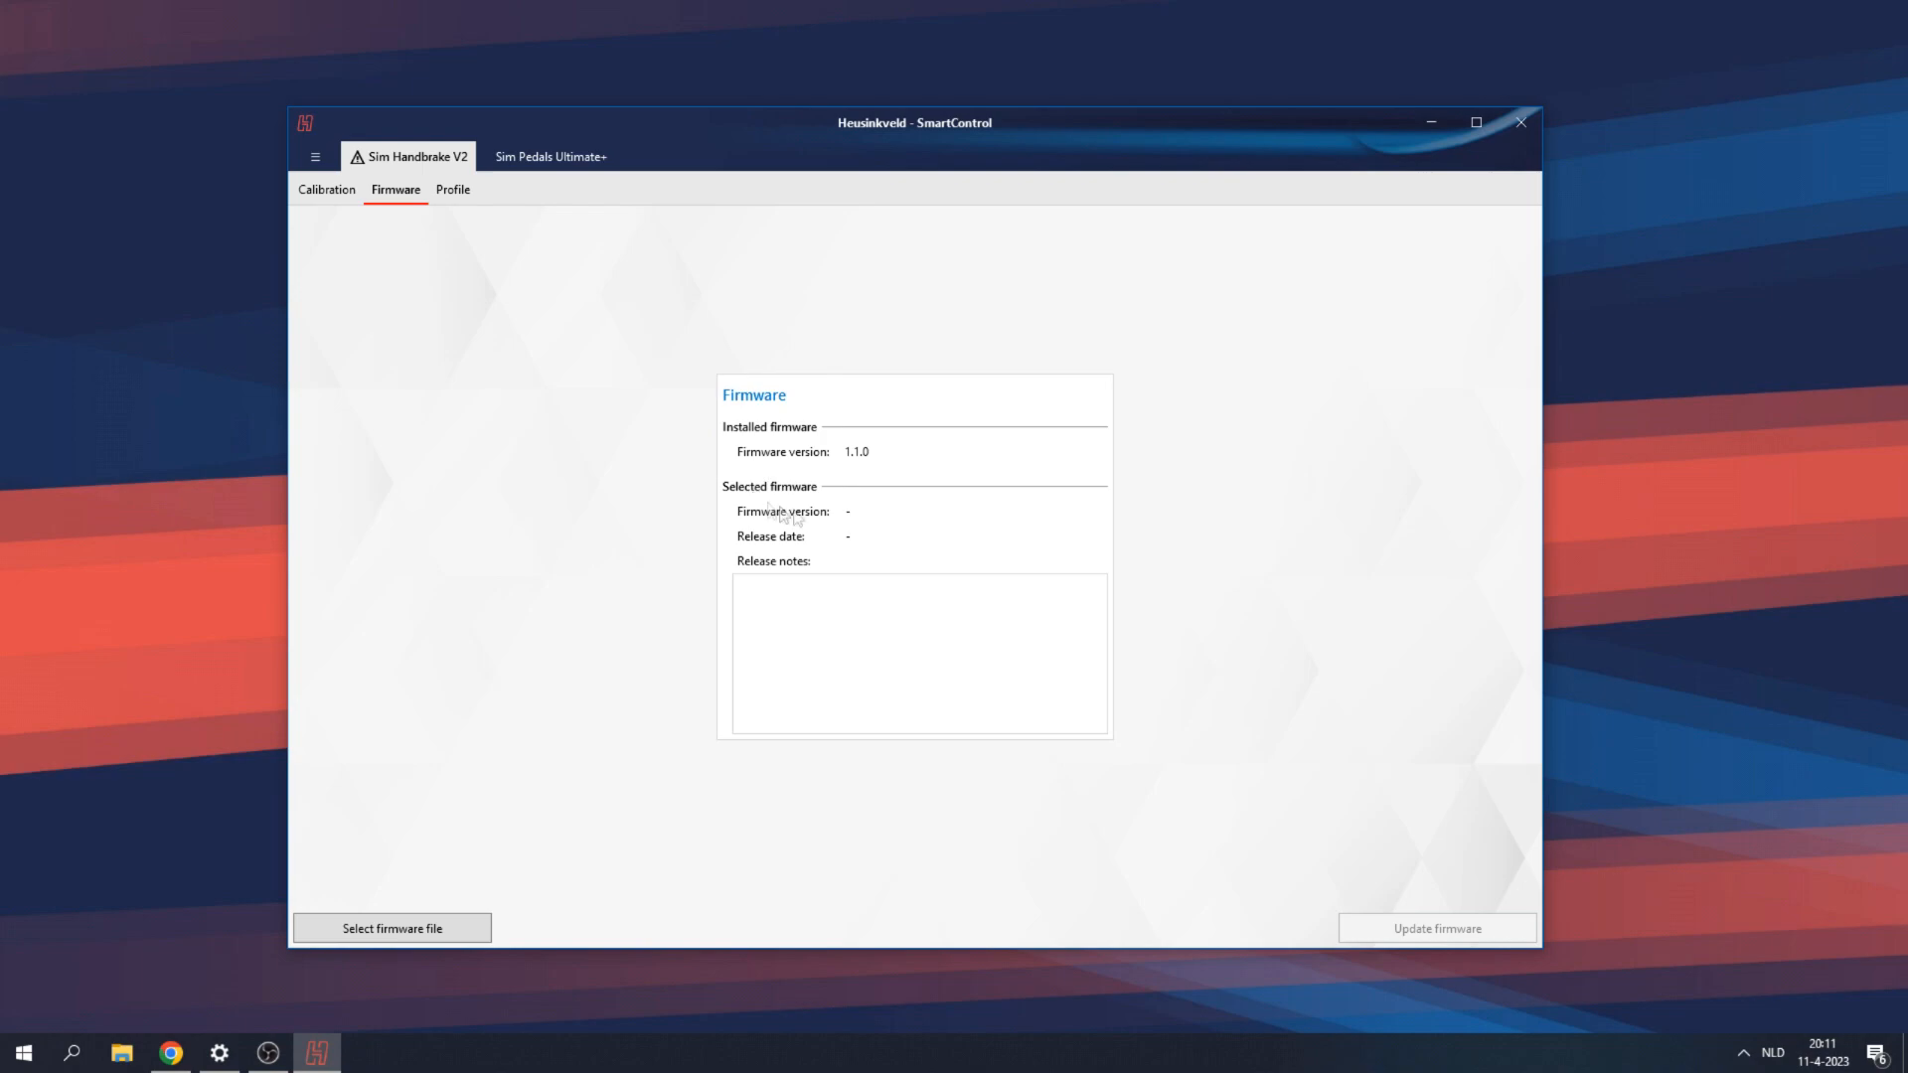
# - Load the firmware file "Heusinkveld firmware package V23.03.0.heu" for the Sim Handbrake V2
pyautogui.click(461, 926)
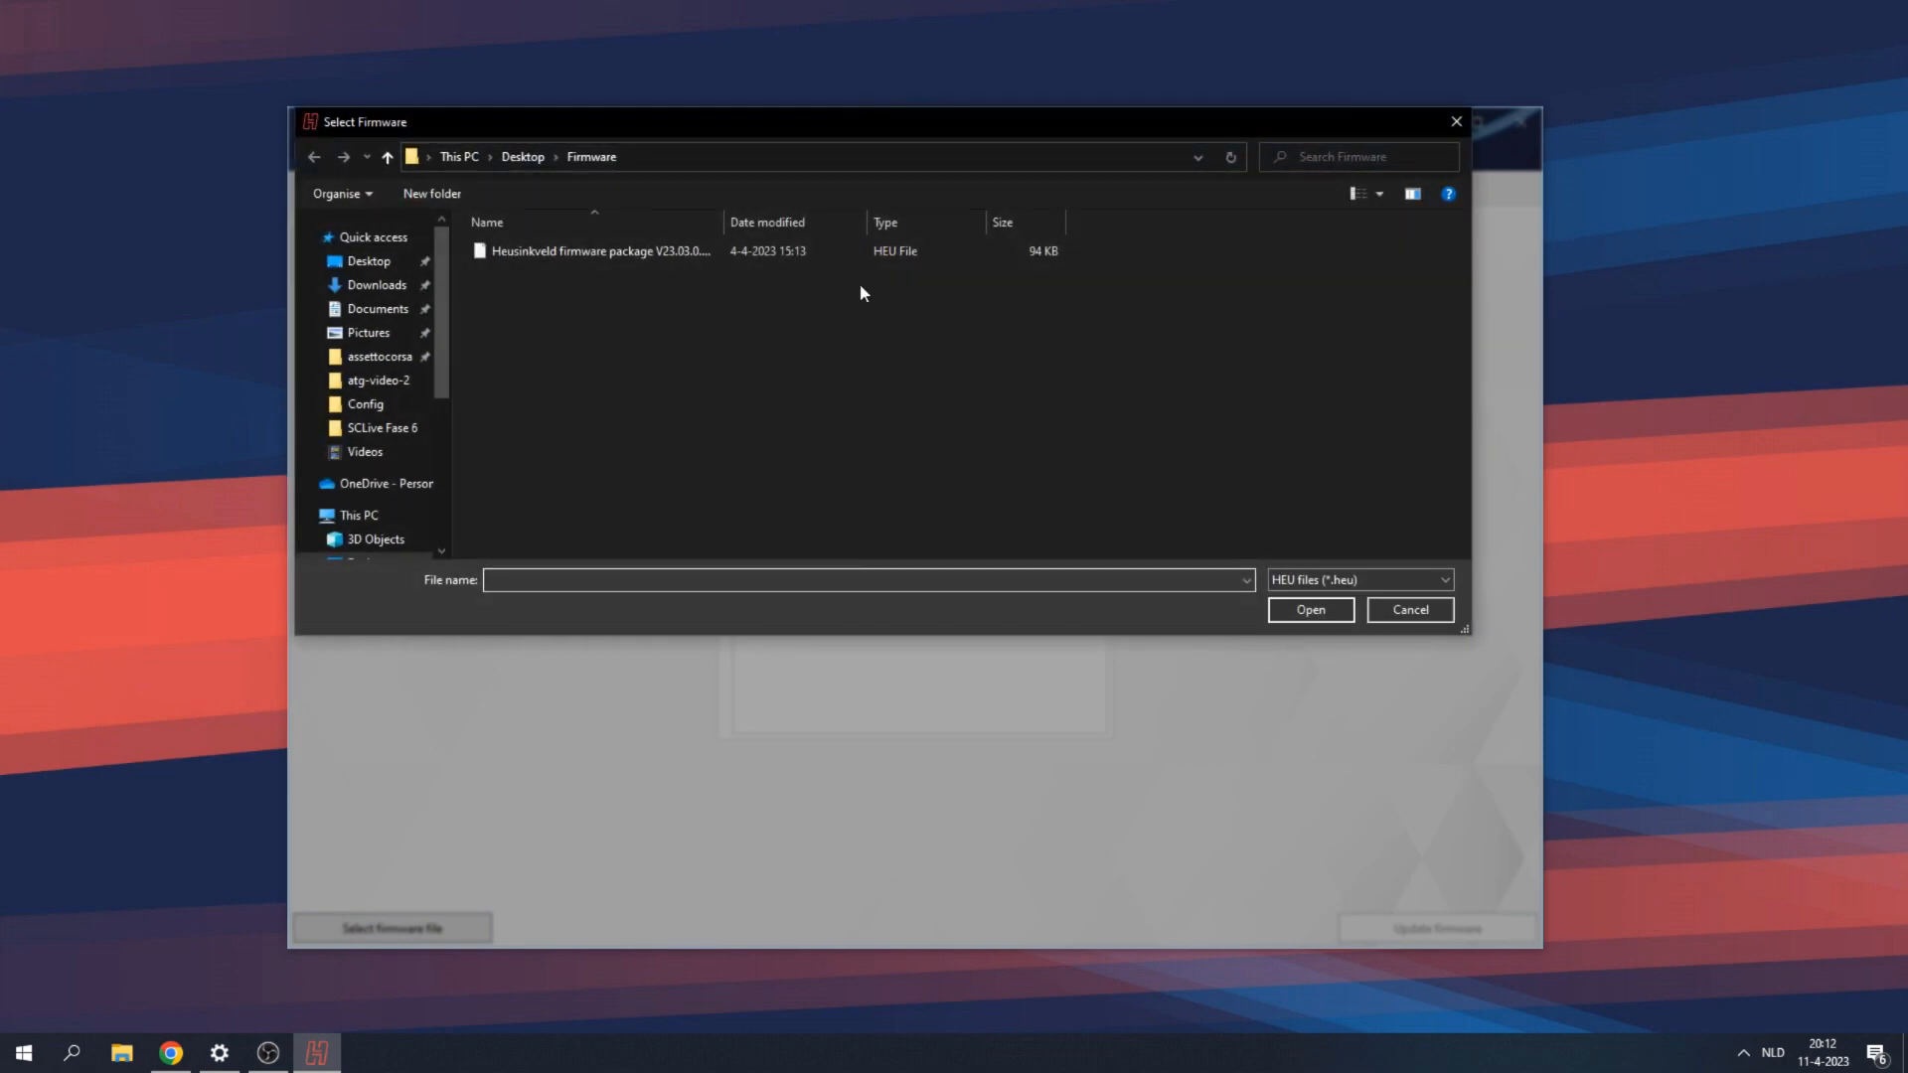
pyautogui.click(616, 254)
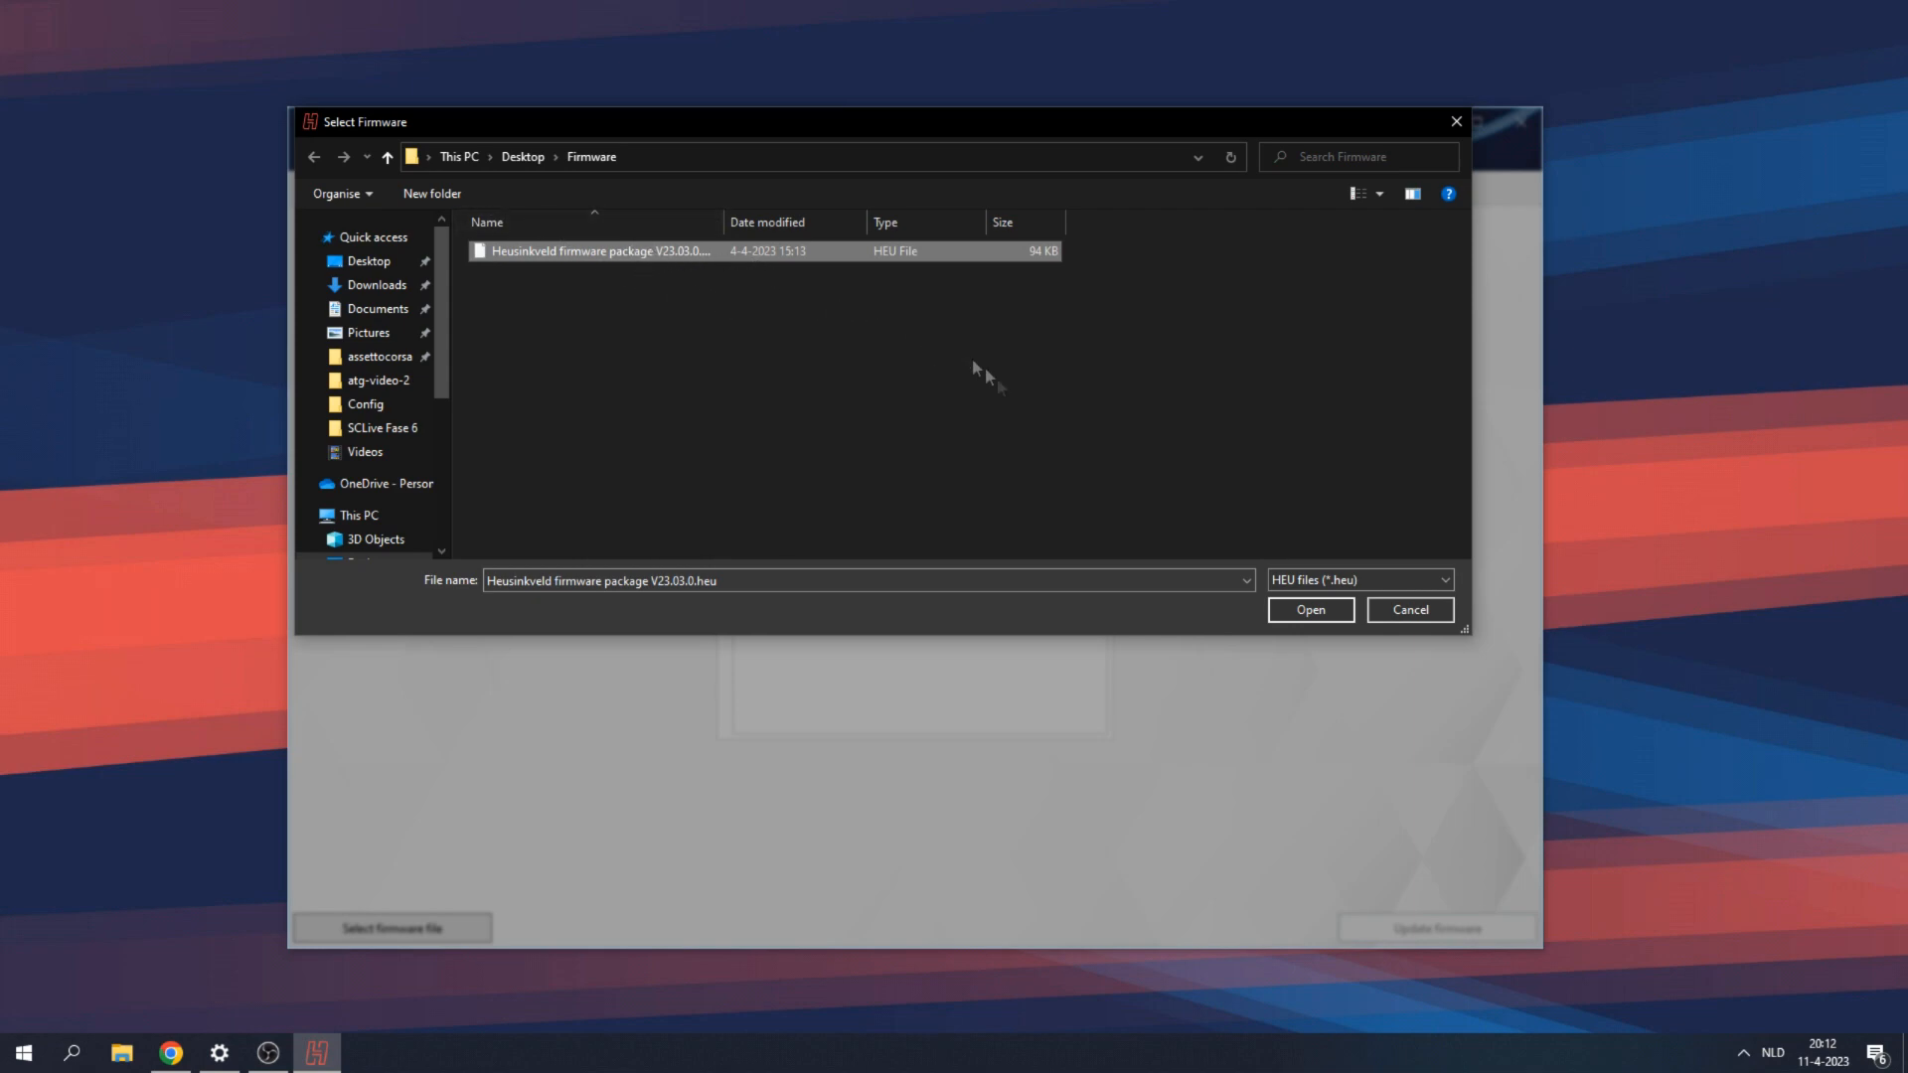
pyautogui.click(1292, 610)
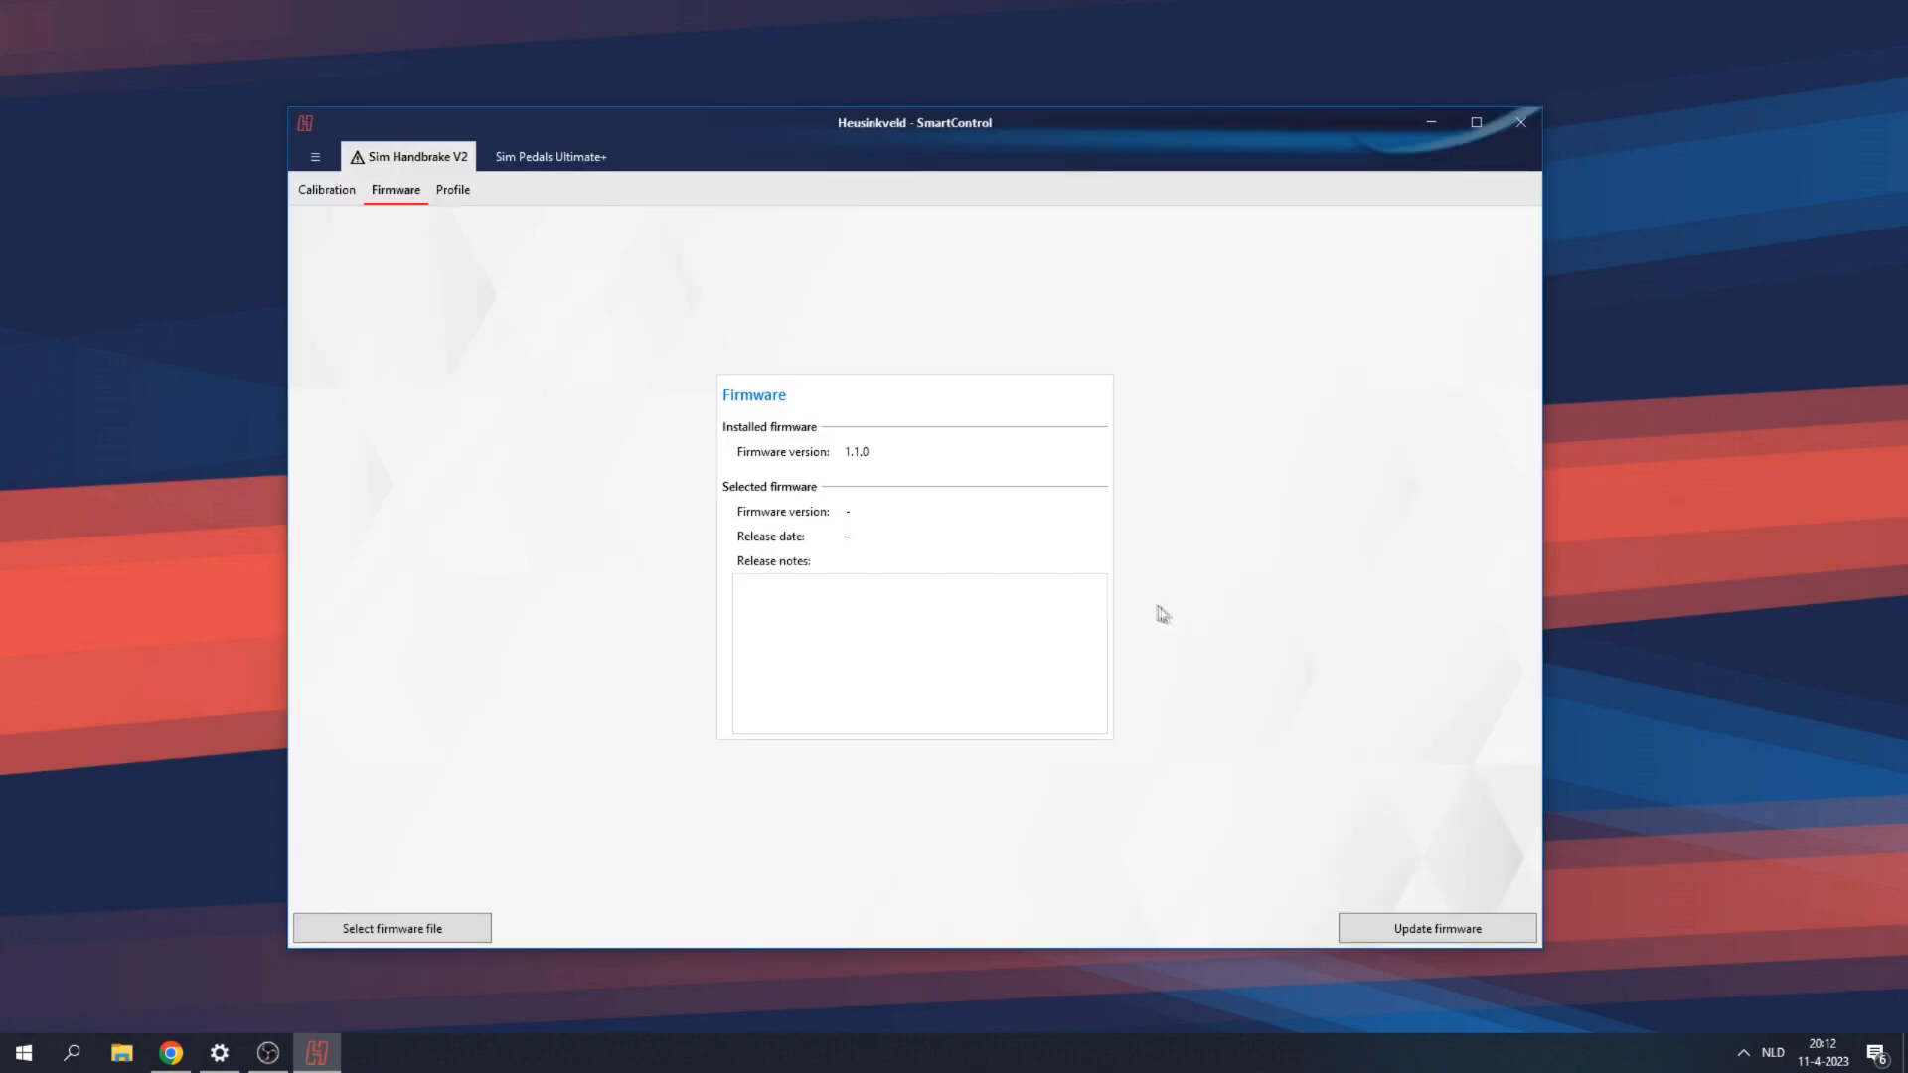
# - Run the firmware update wizard for the Sim Handbrake V2 through to completion
pyautogui.click(1432, 926)
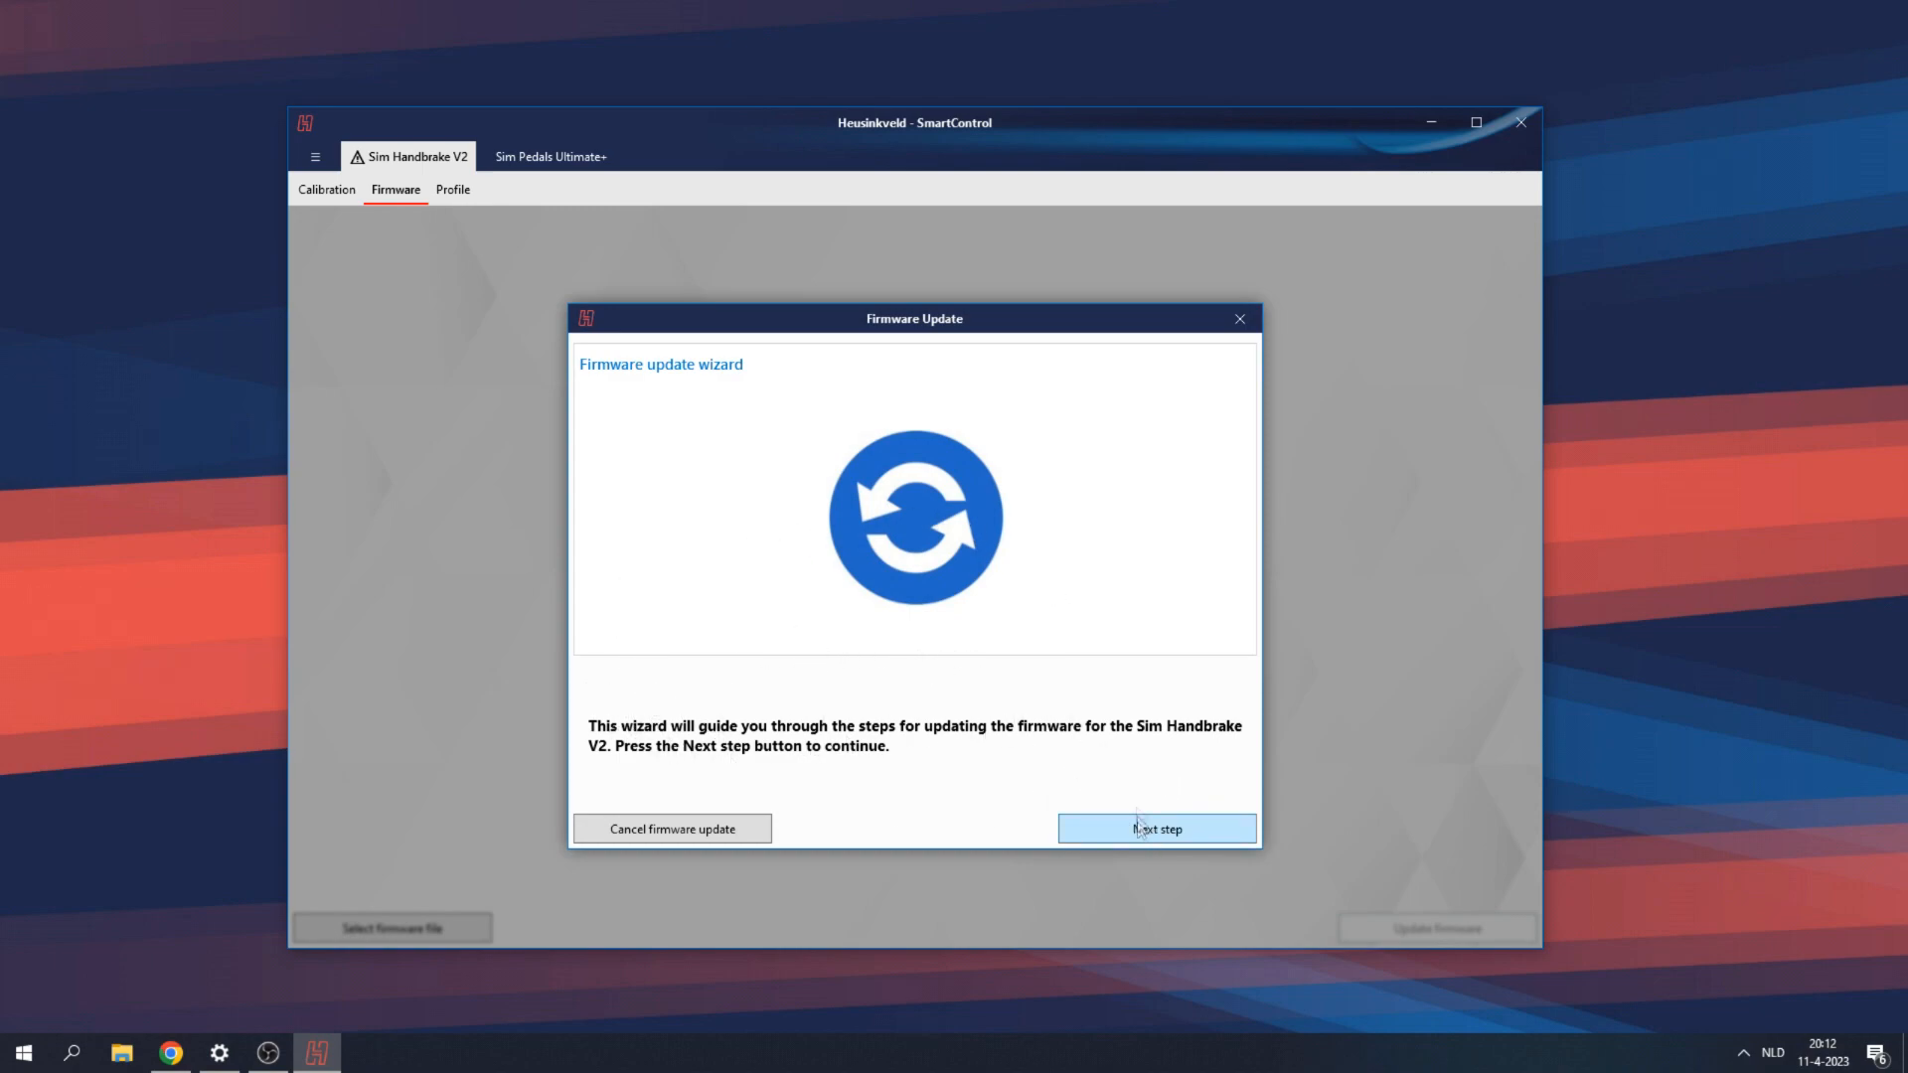
pyautogui.click(1186, 827)
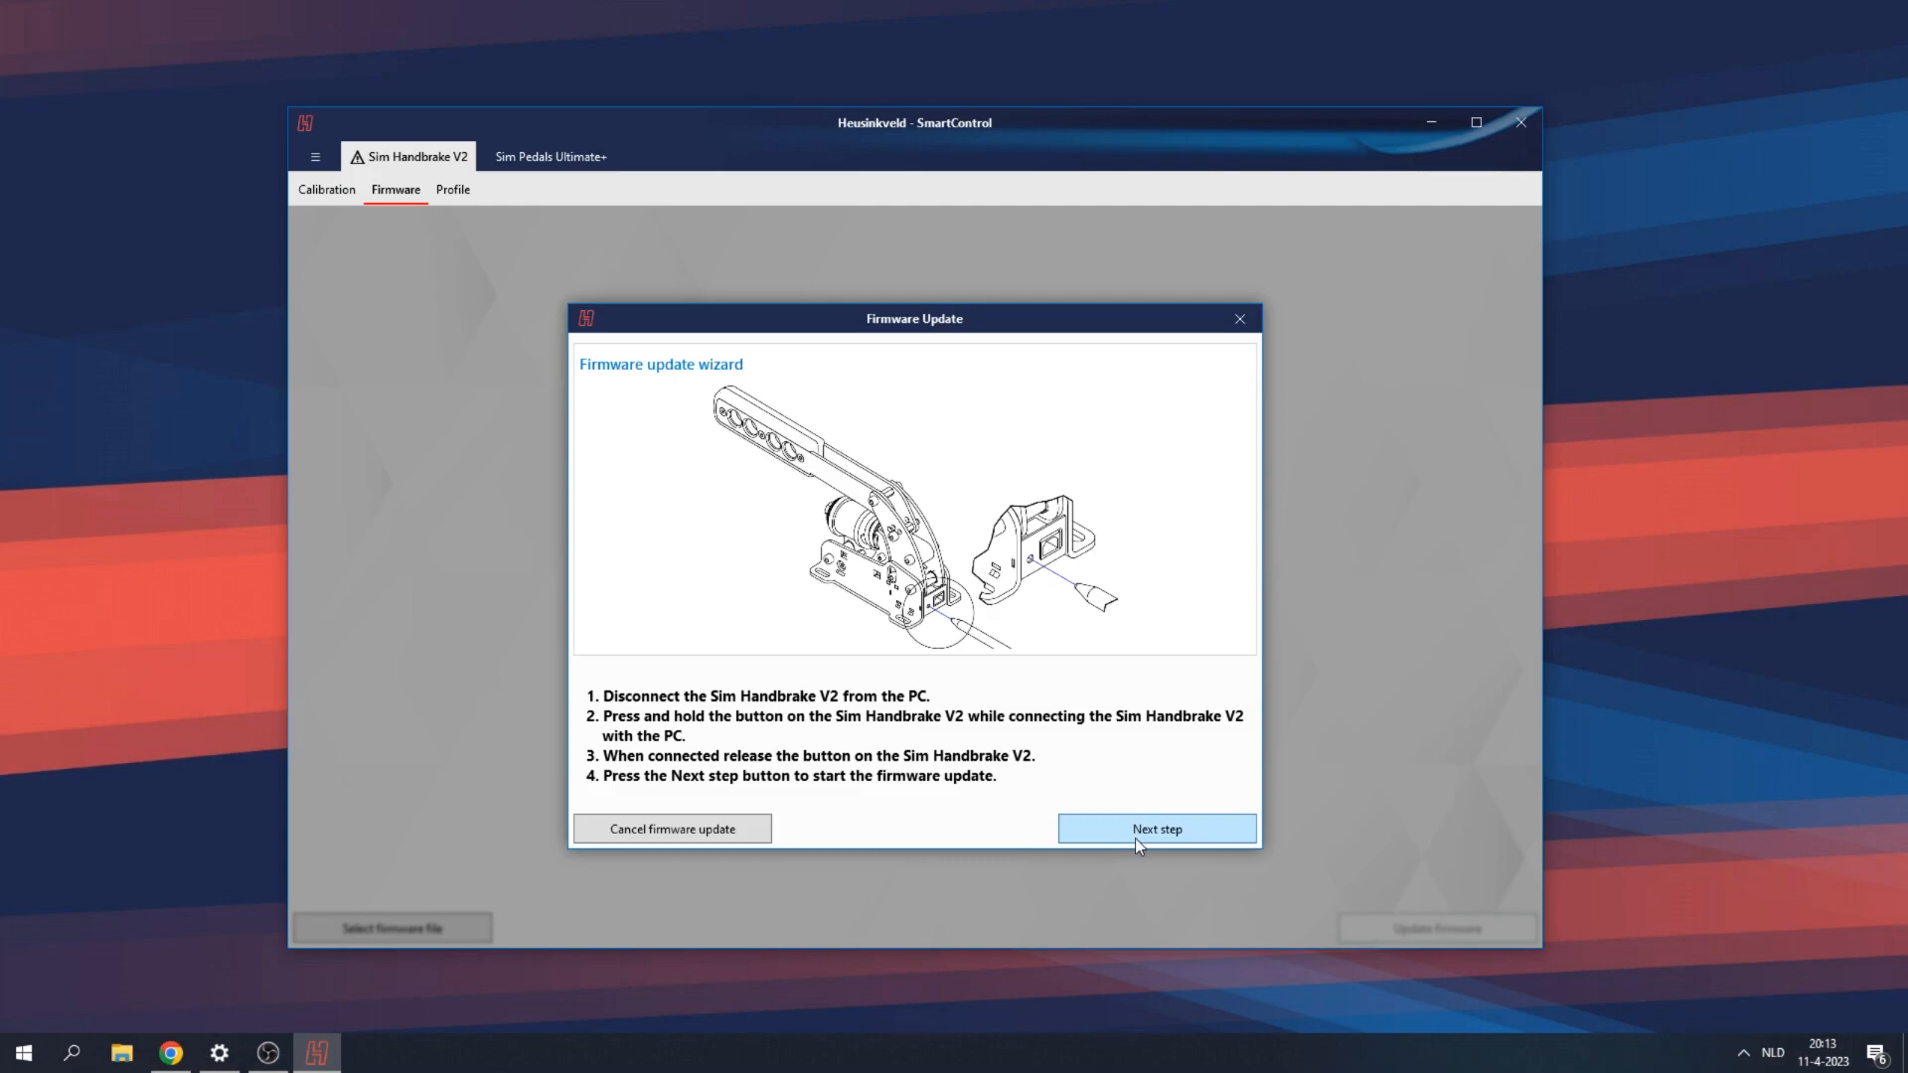
pyautogui.click(1171, 830)
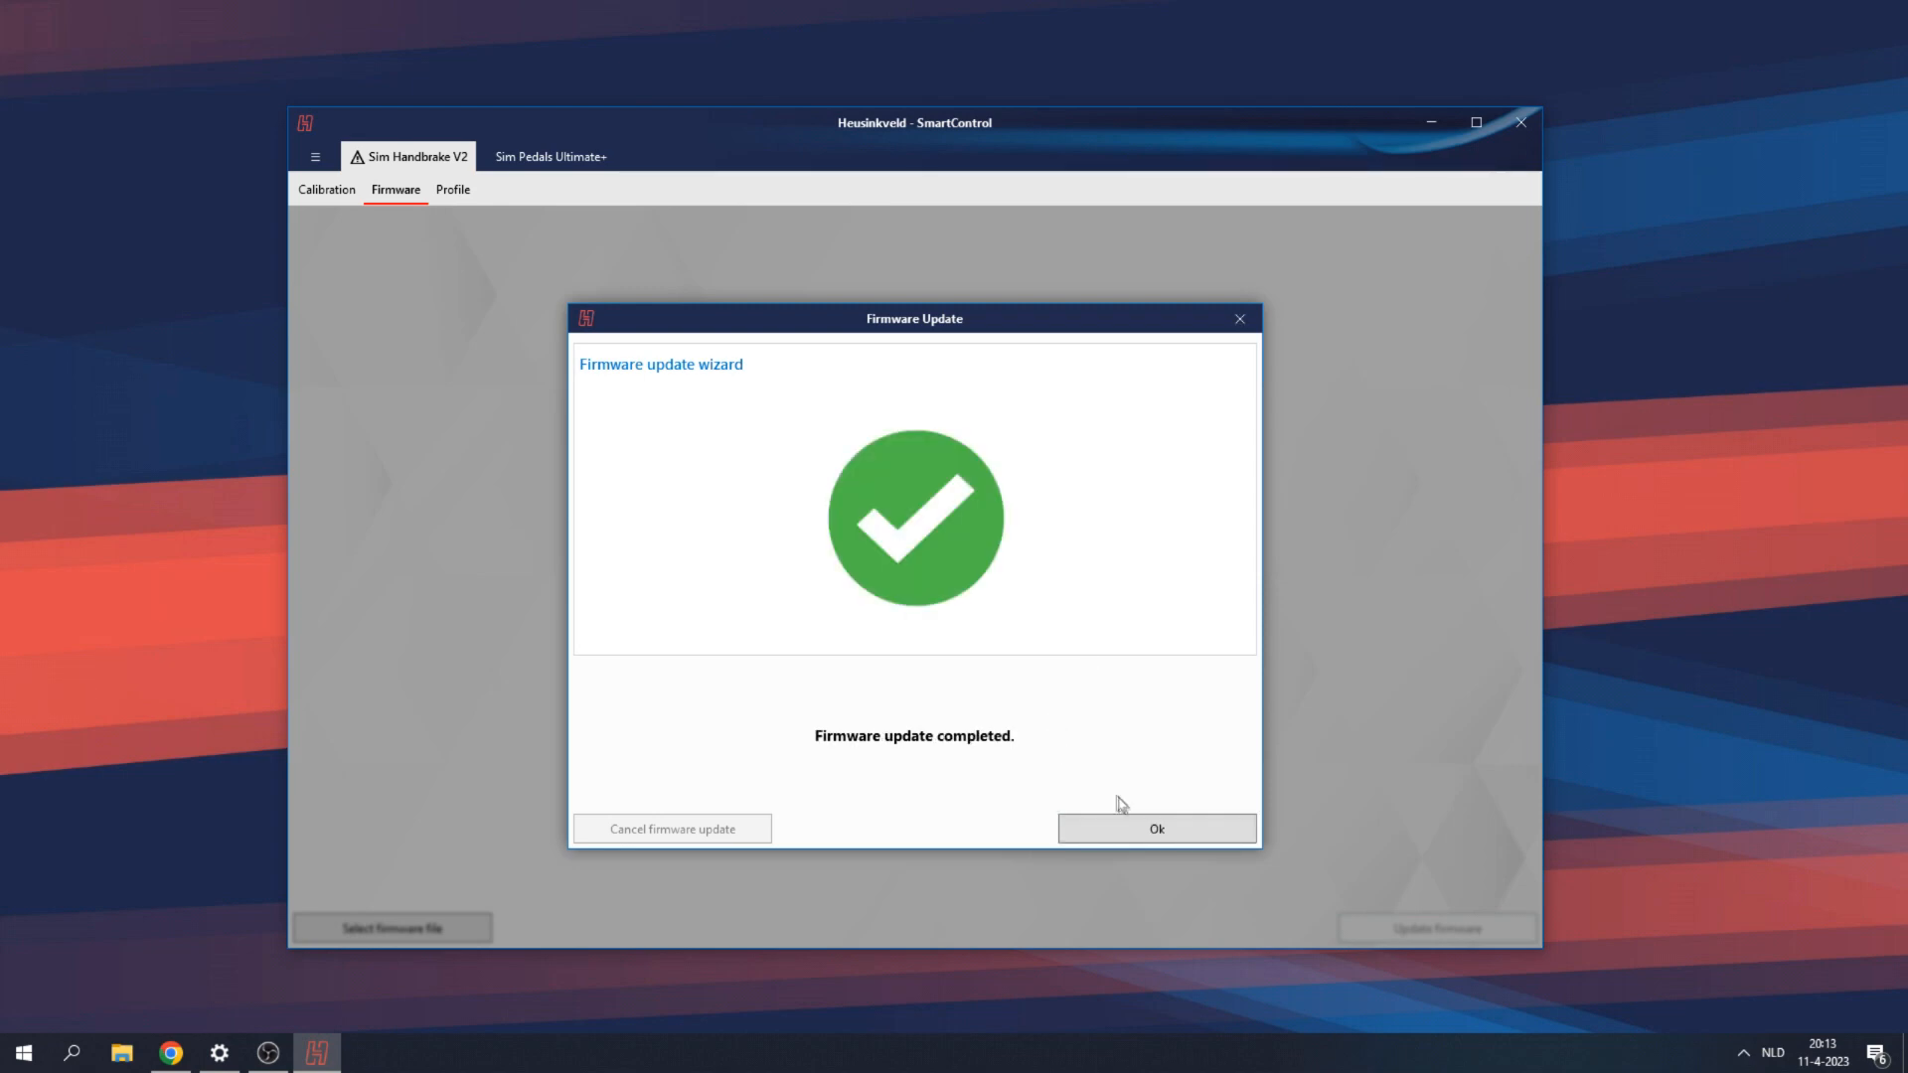
pyautogui.click(1142, 835)
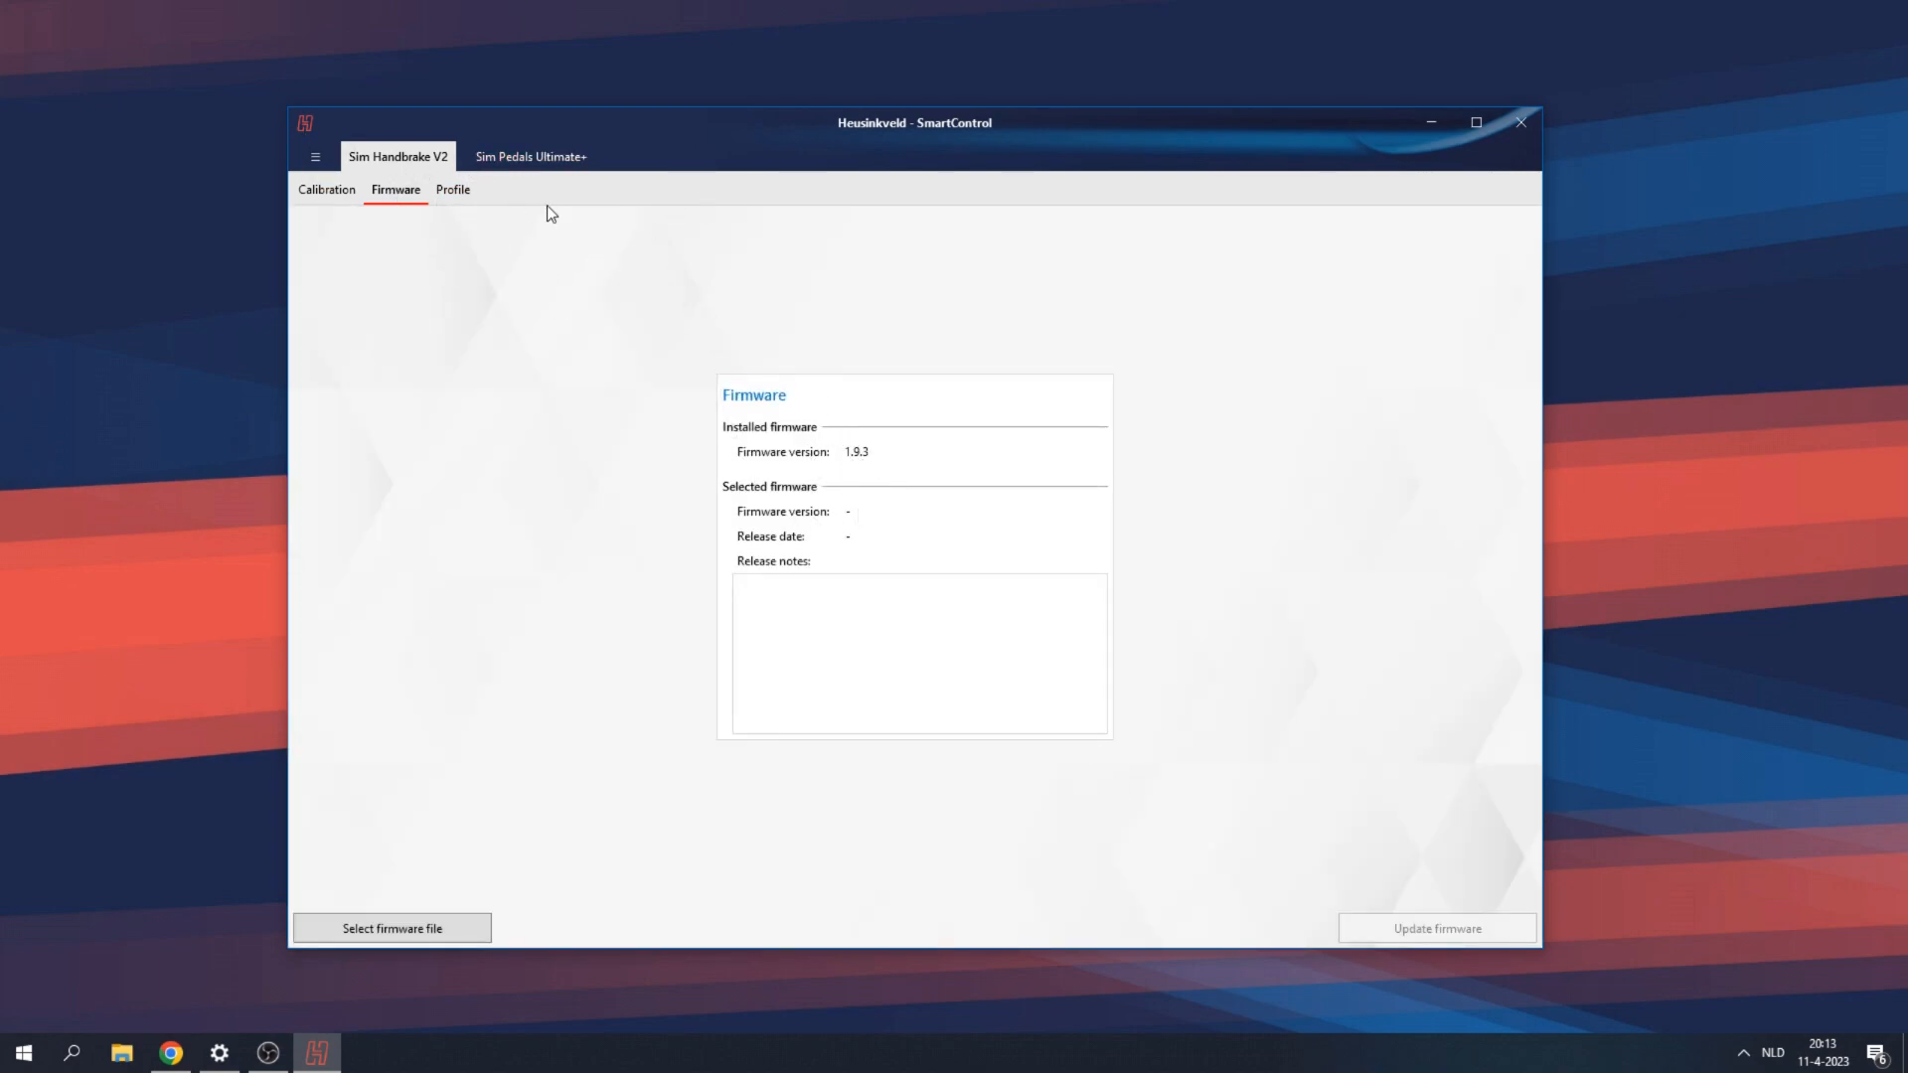
# - Import the Rain_V1 profile from its XML file in the Sim Pedals Sprint presets folder
pyautogui.click(539, 161)
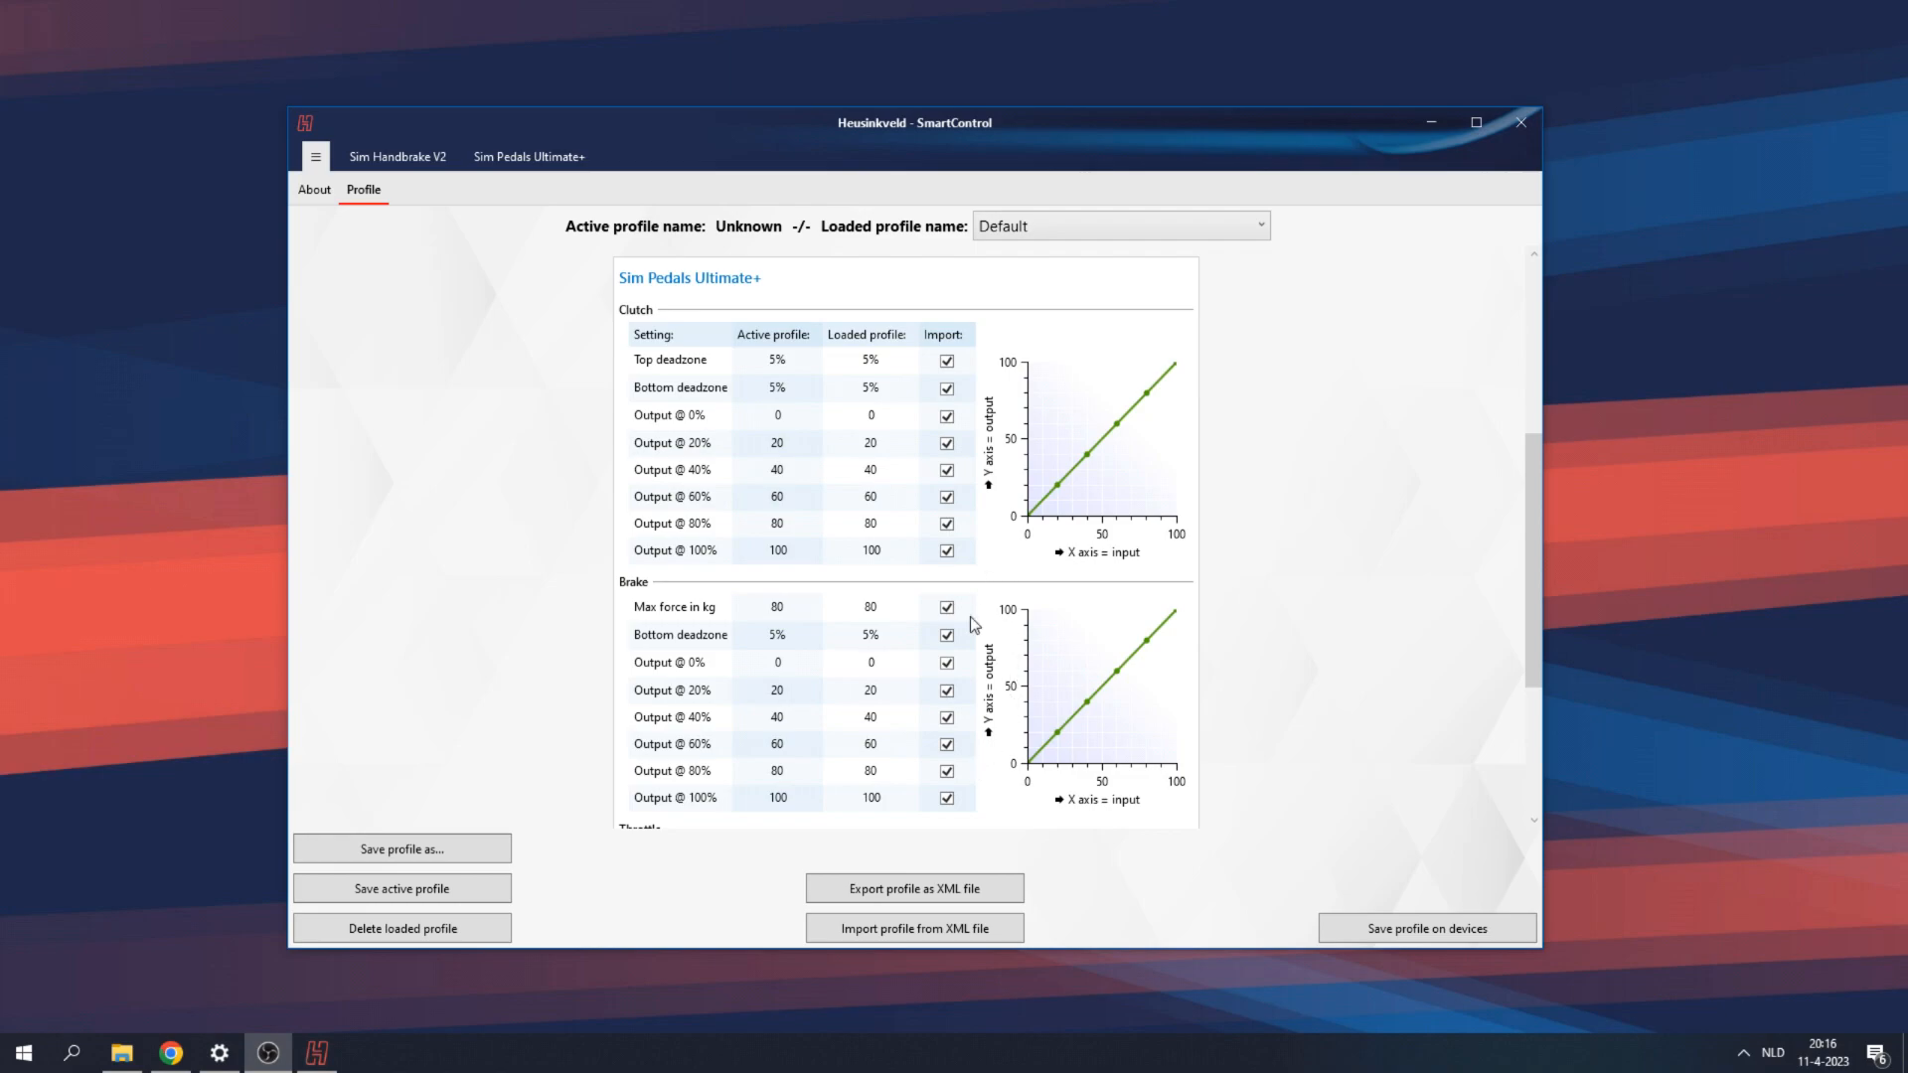
pyautogui.click(921, 938)
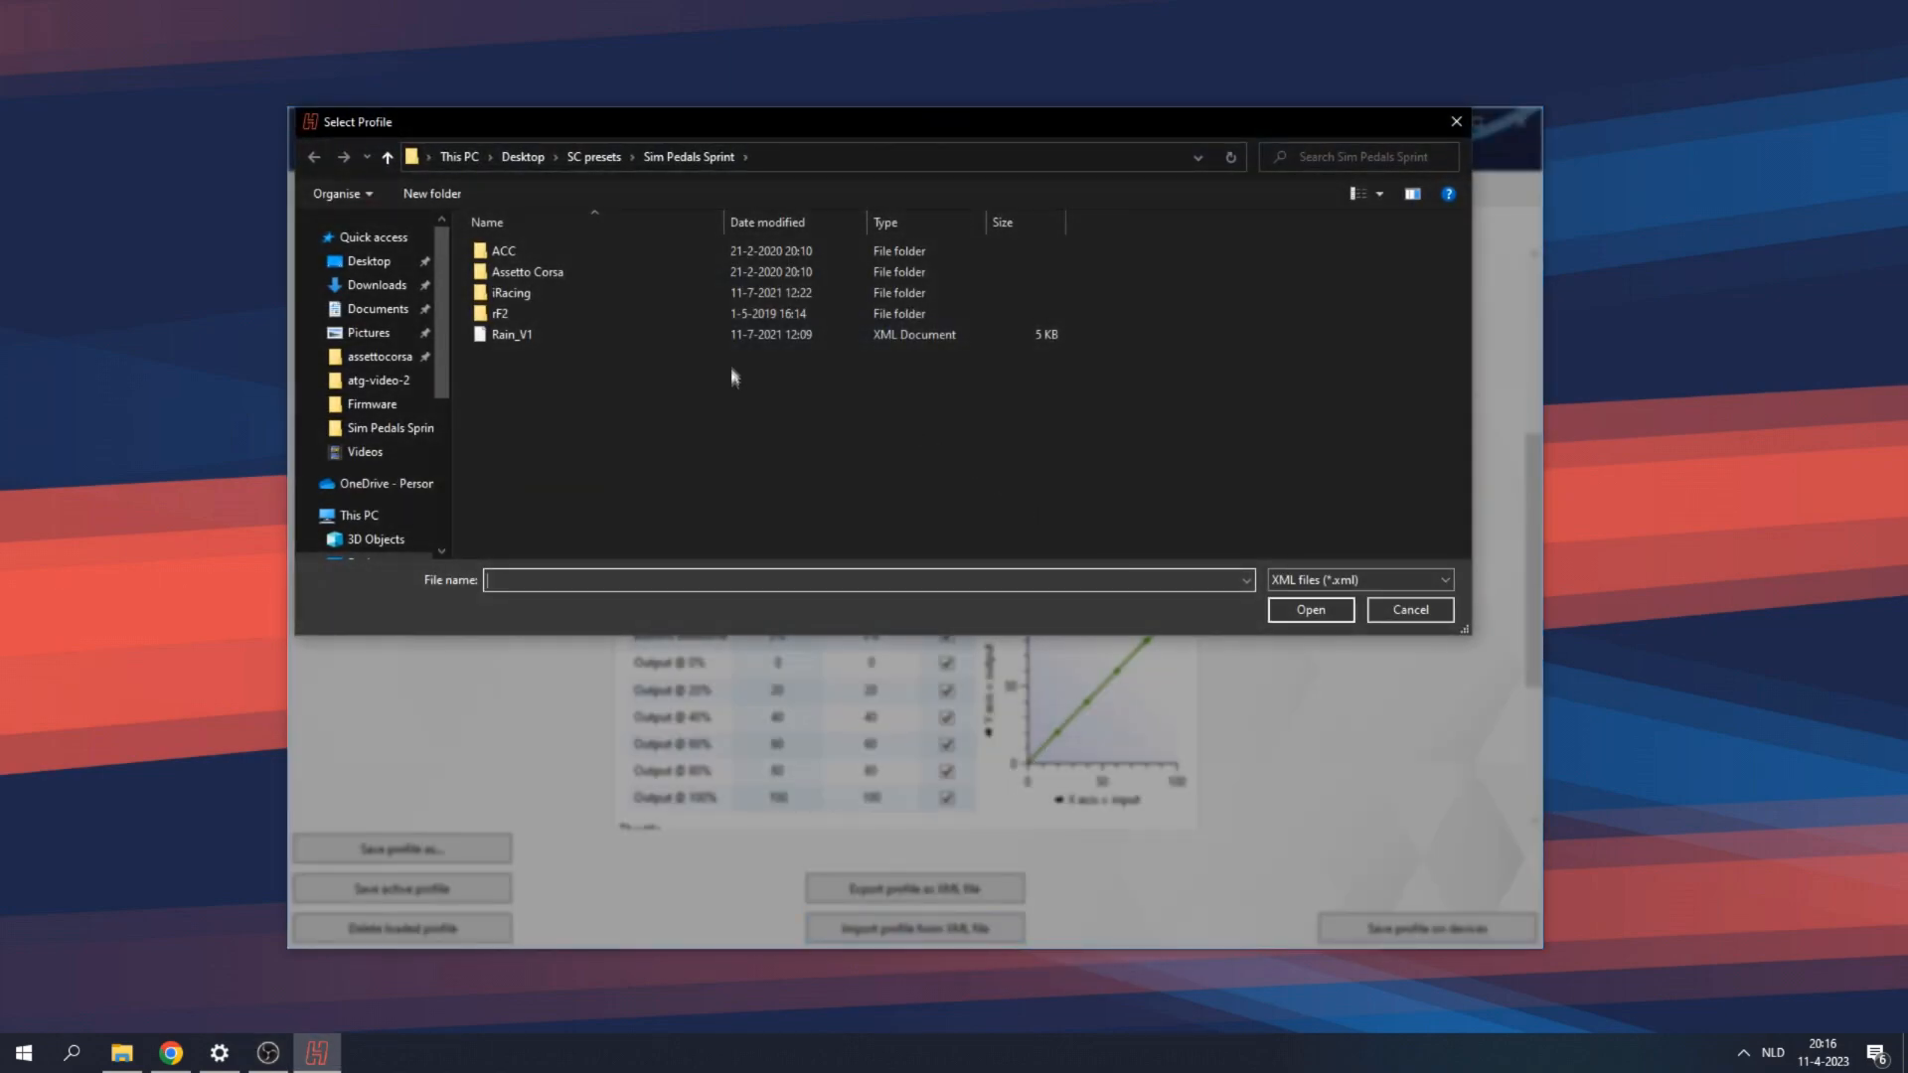
pyautogui.click(545, 336)
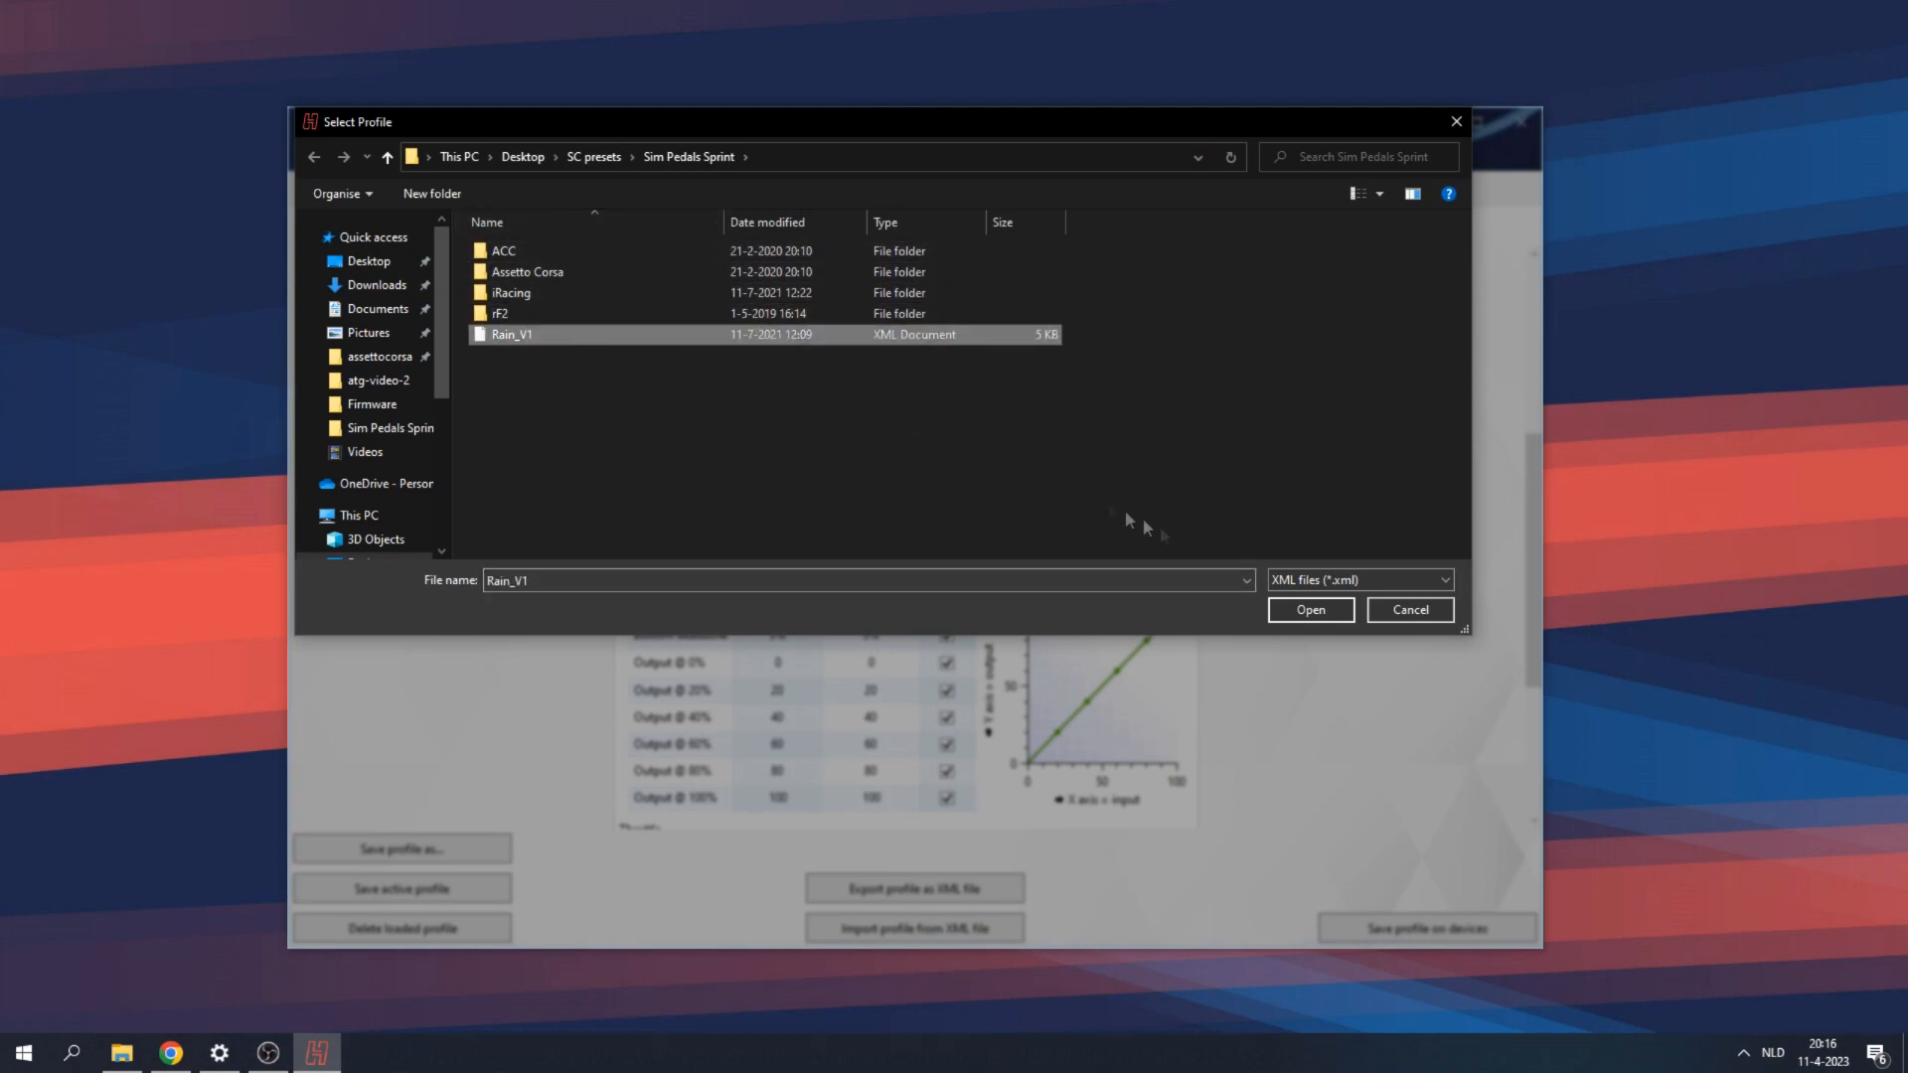
pyautogui.click(1311, 611)
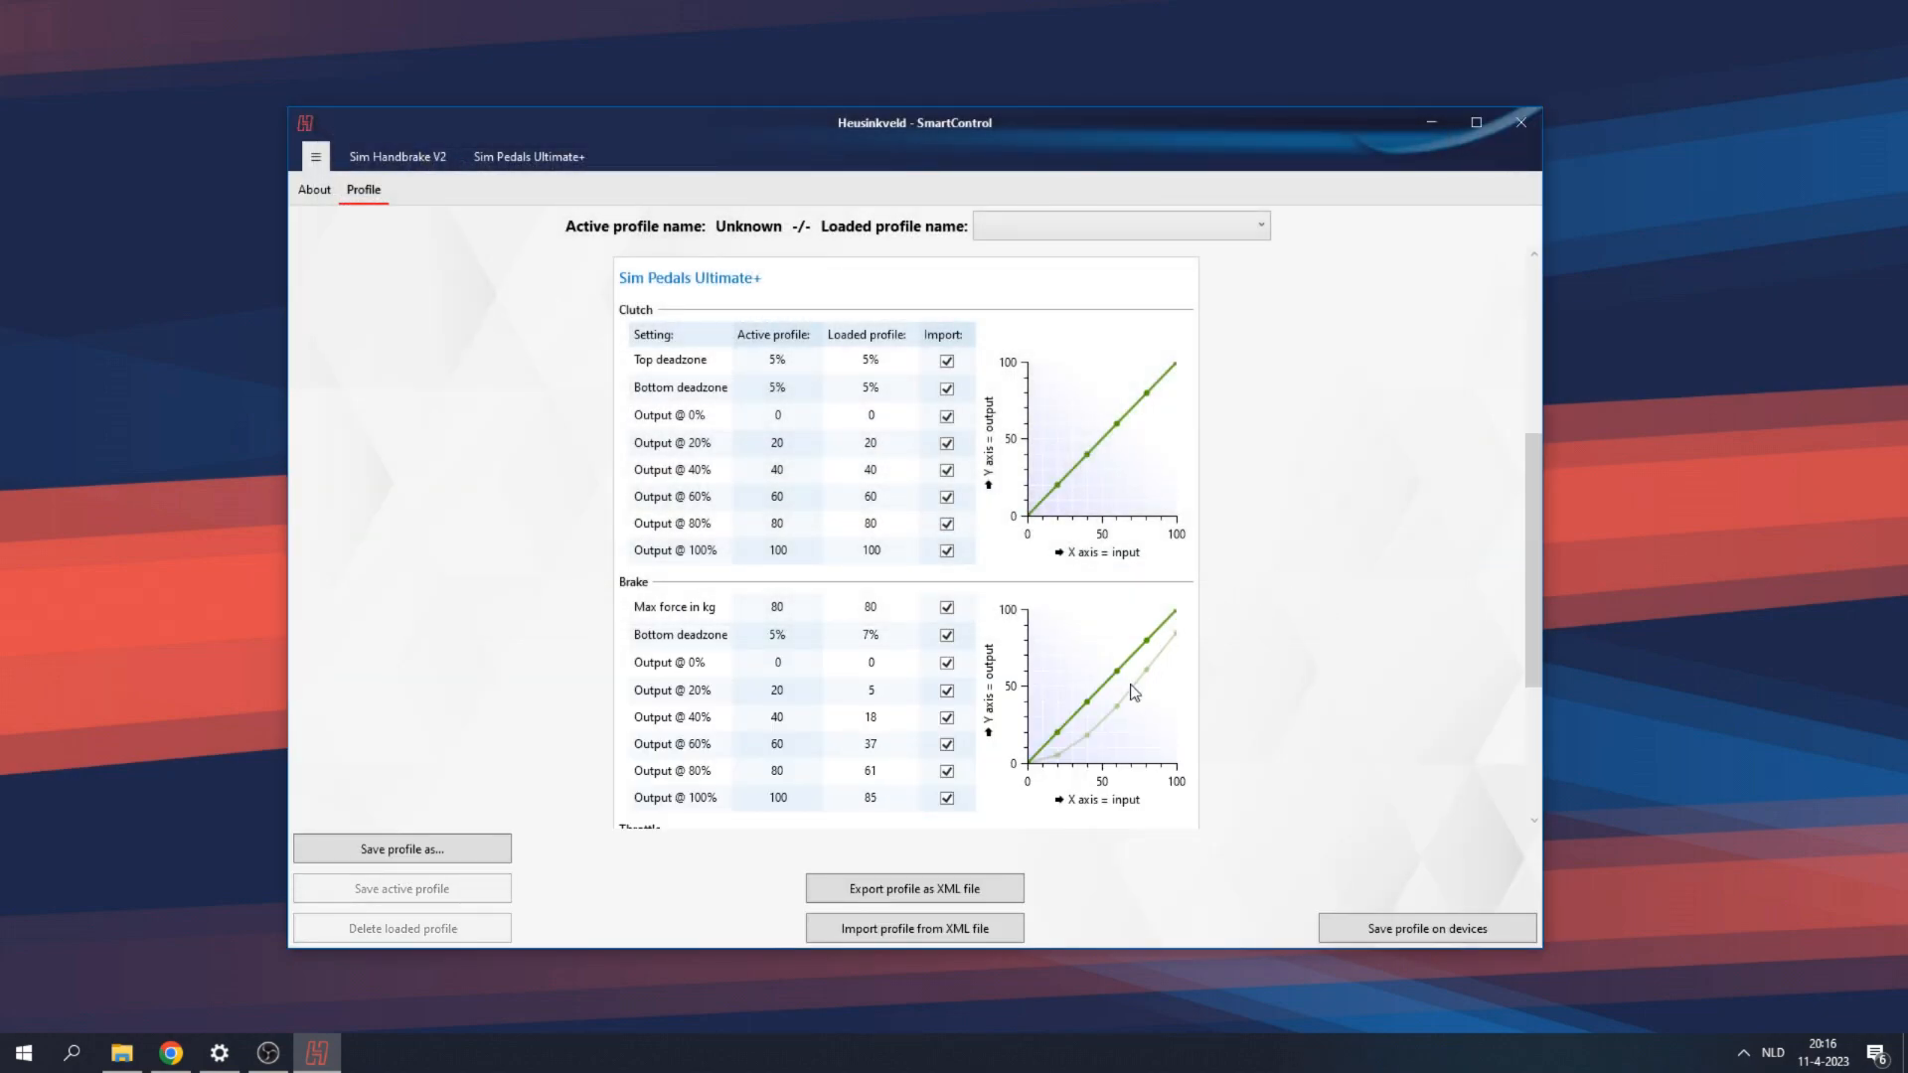
# - Save the imported Rain_V1 profile to the devices and review the pedal settings and curves
pyautogui.scroll(-2, 1136, 692)
pyautogui.click(1371, 927)
pyautogui.scroll(2, 1139, 569)
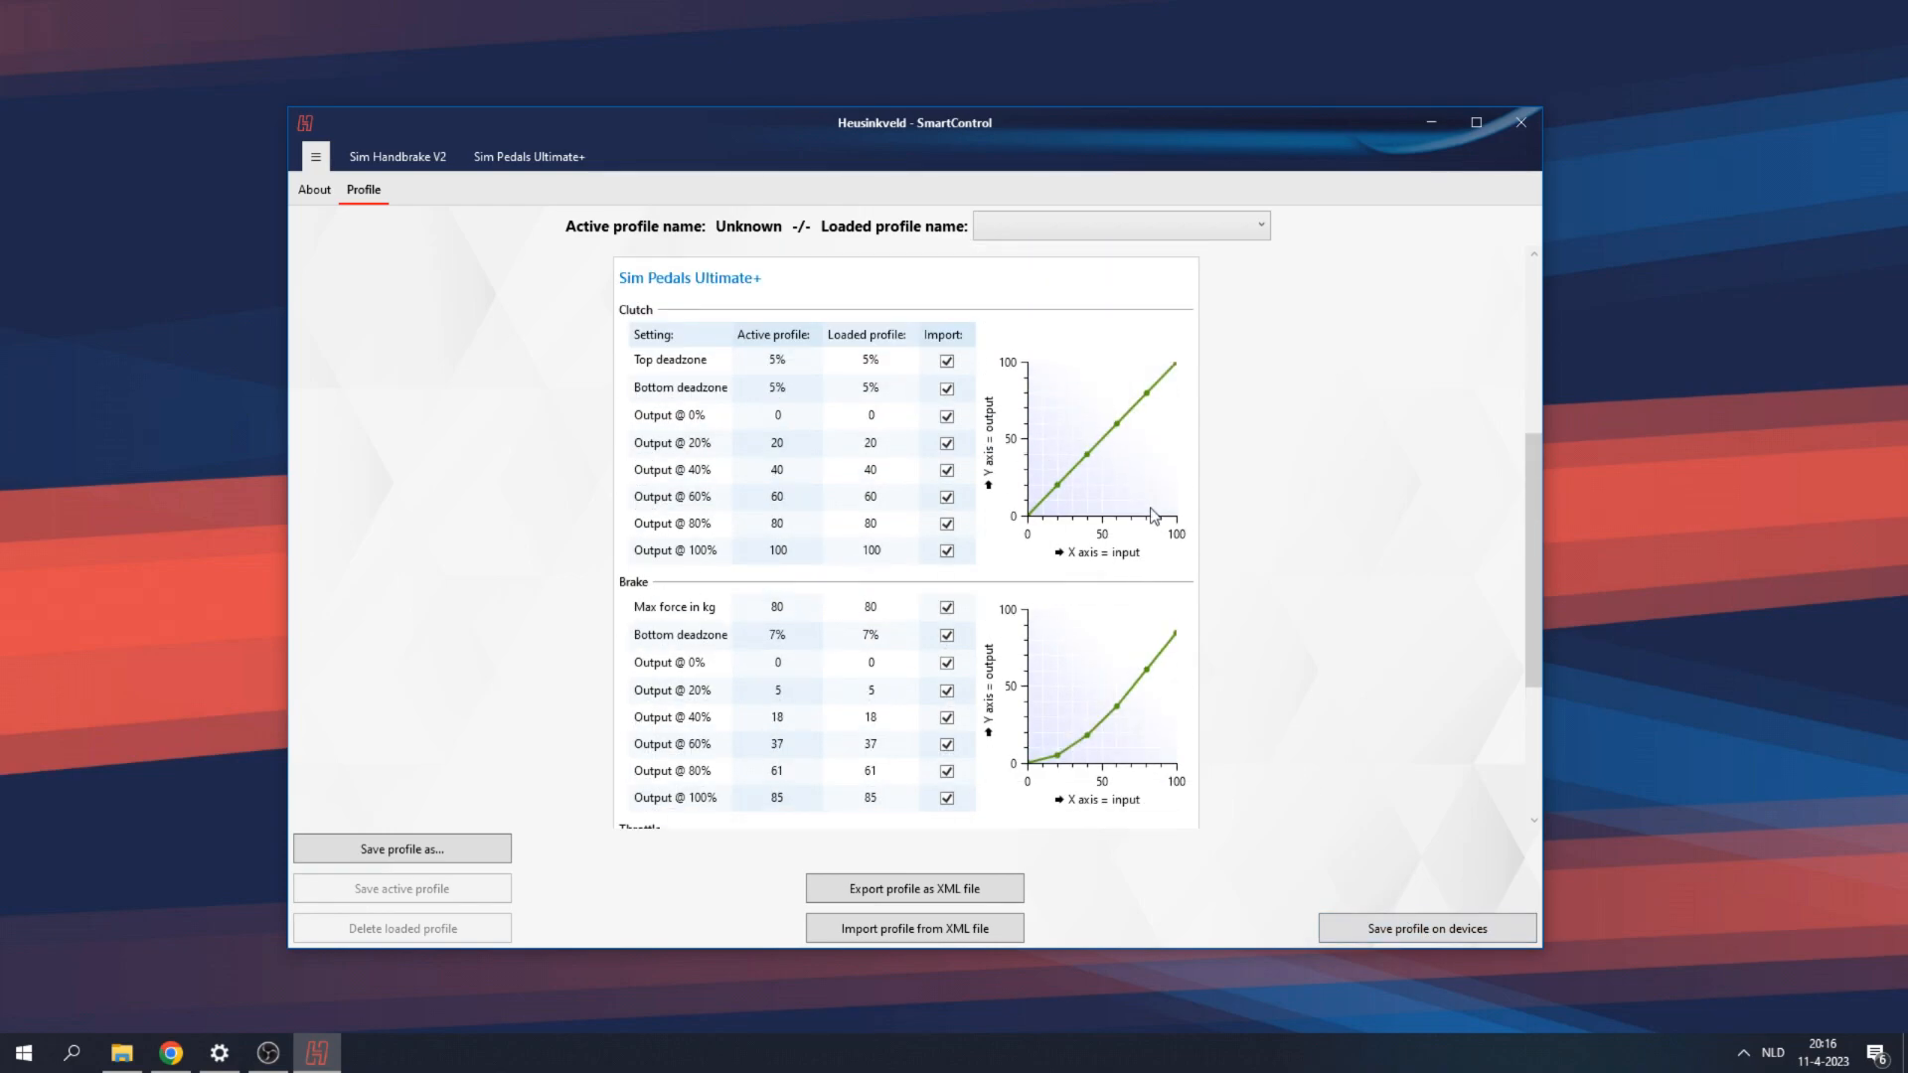
pyautogui.scroll(-1, 1142, 512)
pyautogui.scroll(2, 1132, 520)
pyautogui.scroll(-1, 1162, 523)
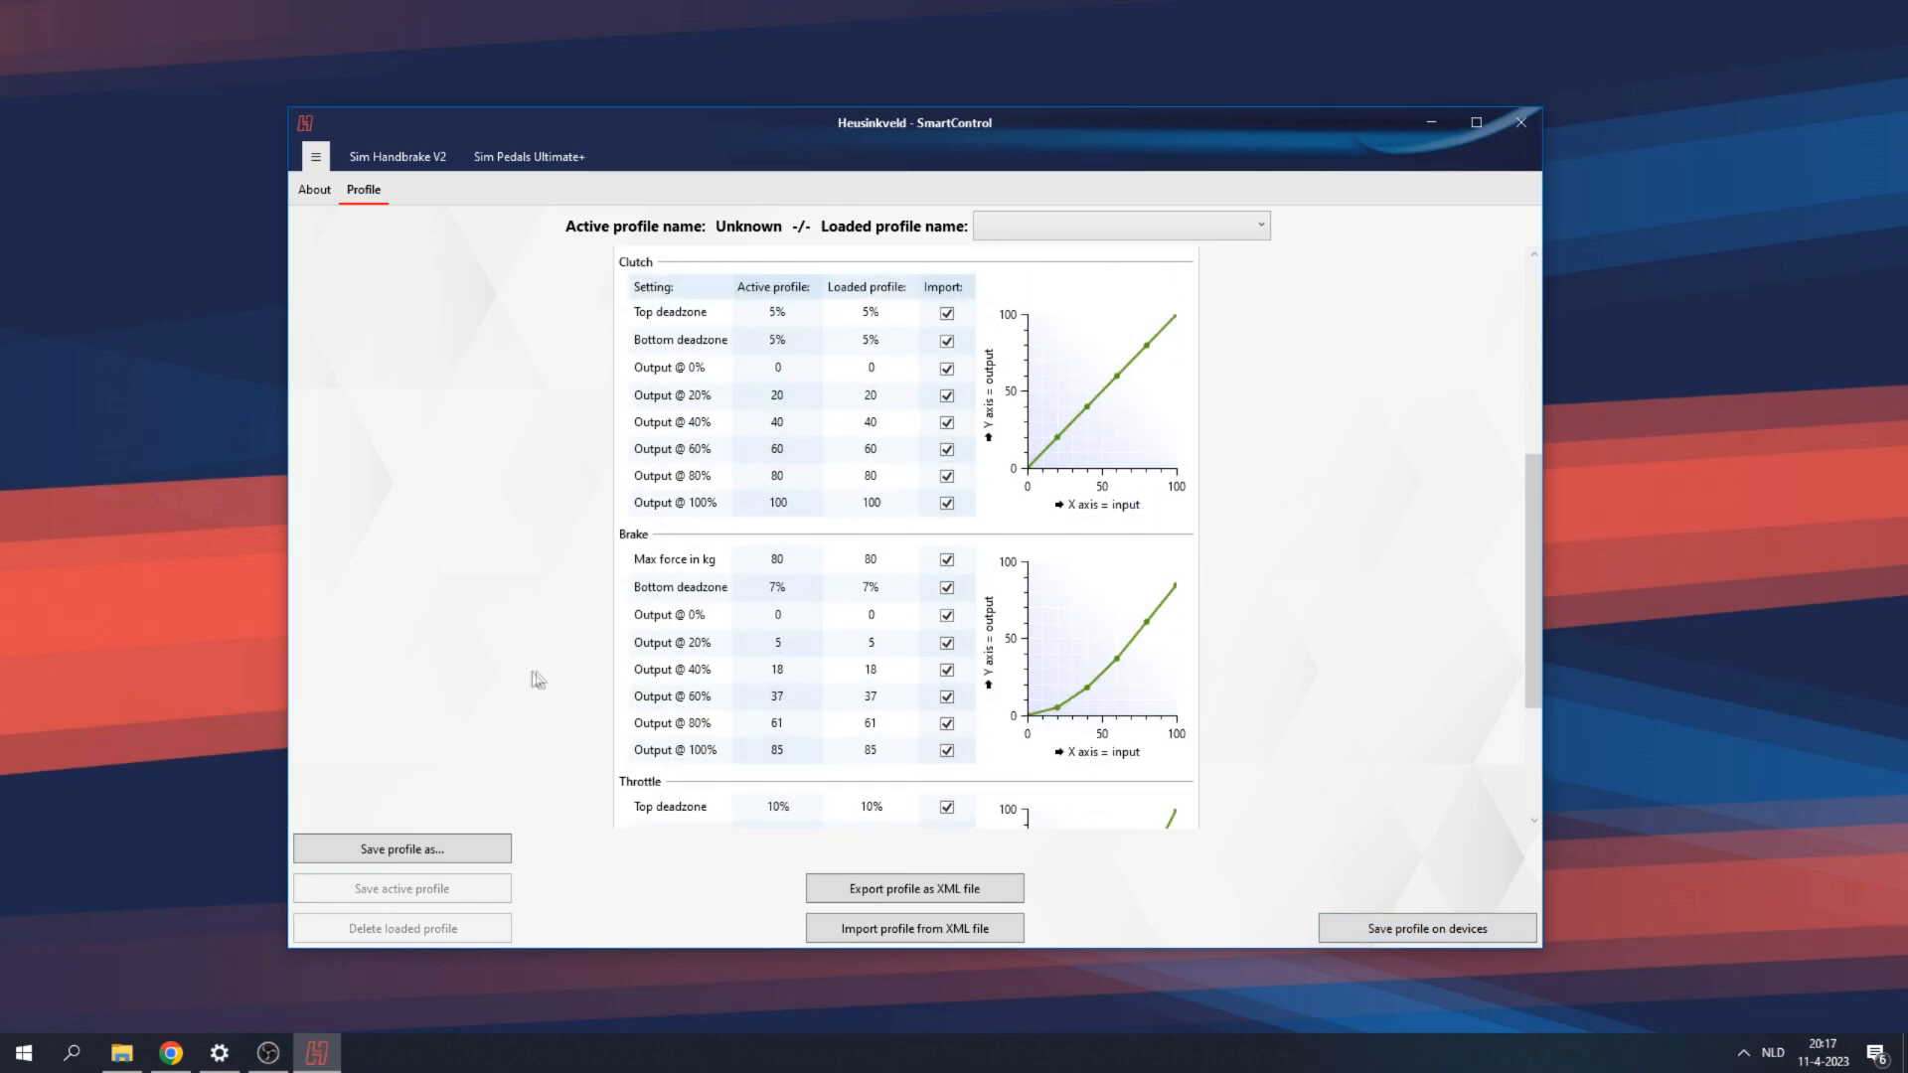
# - Save the imported settings as a new profile named Rain_V1 and select it as the loaded profile
pyautogui.click(428, 853)
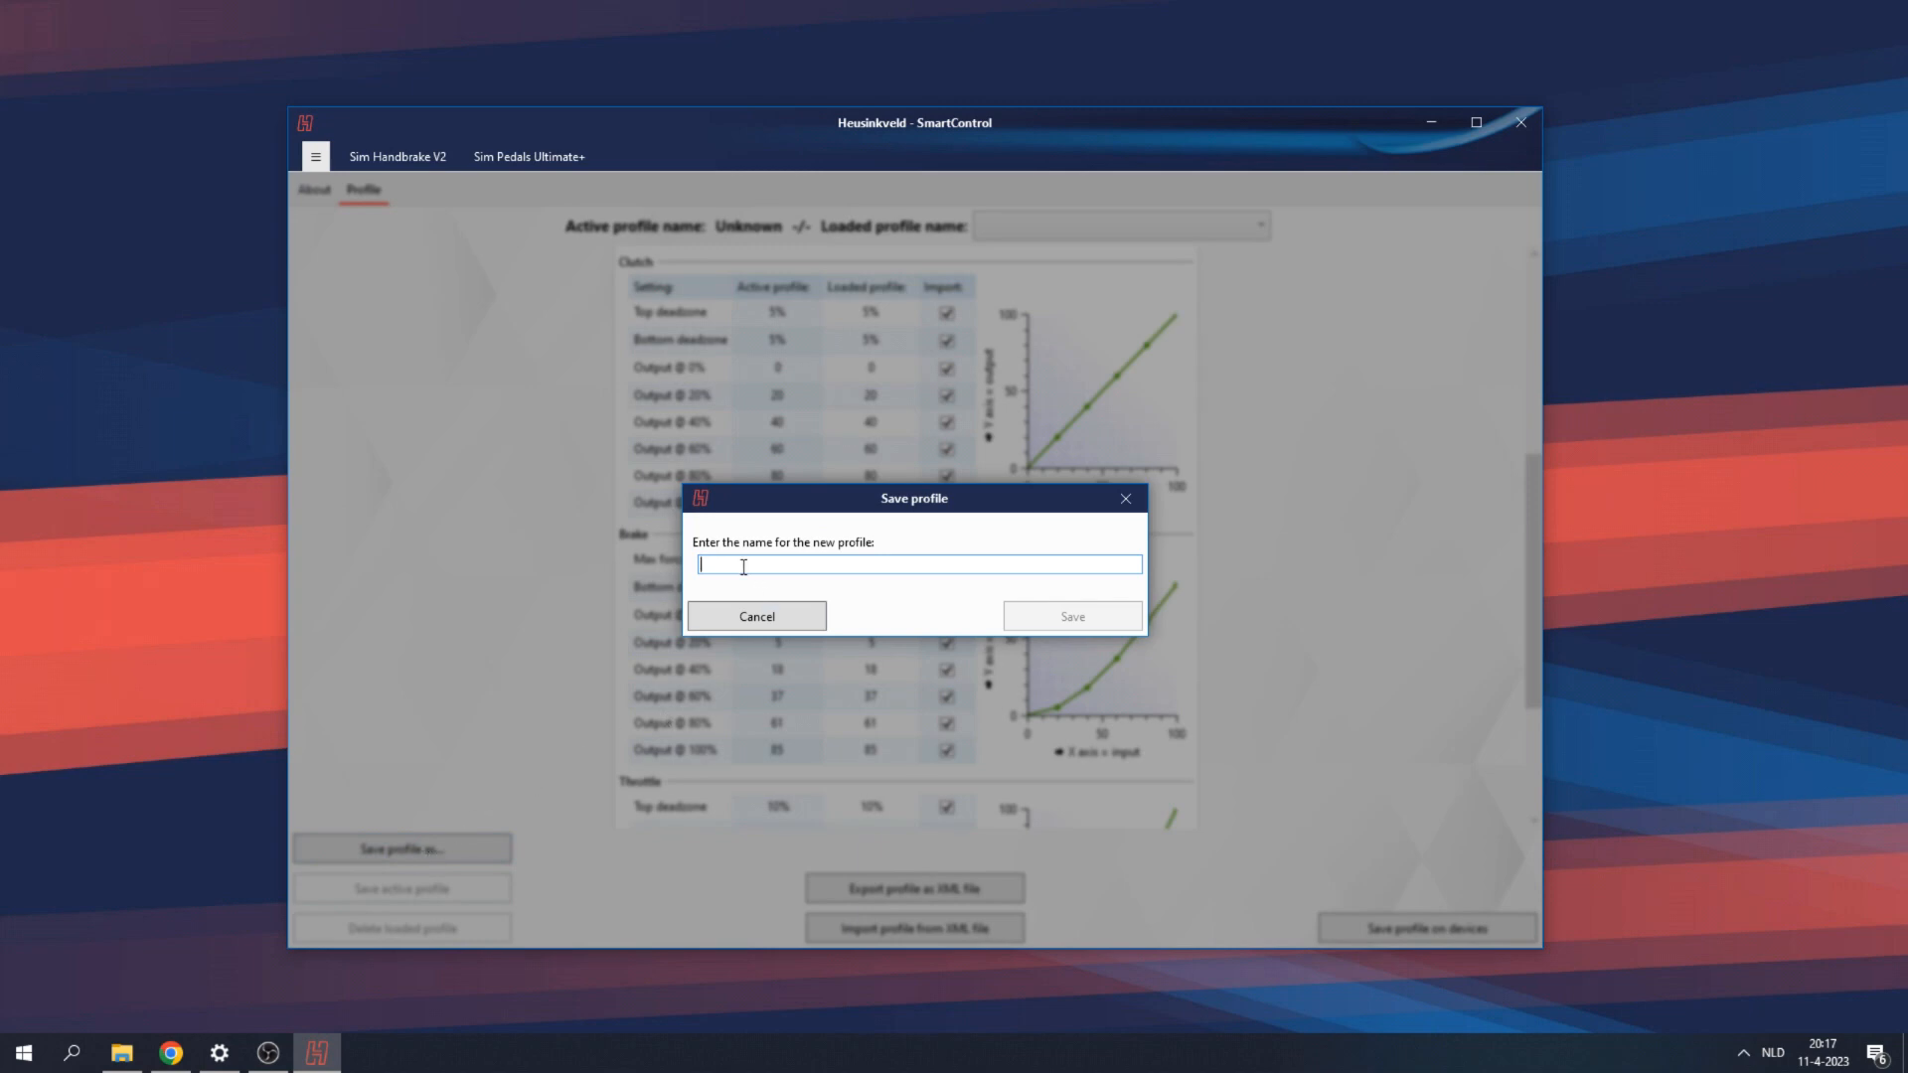
pyautogui.write('Rain_V11')
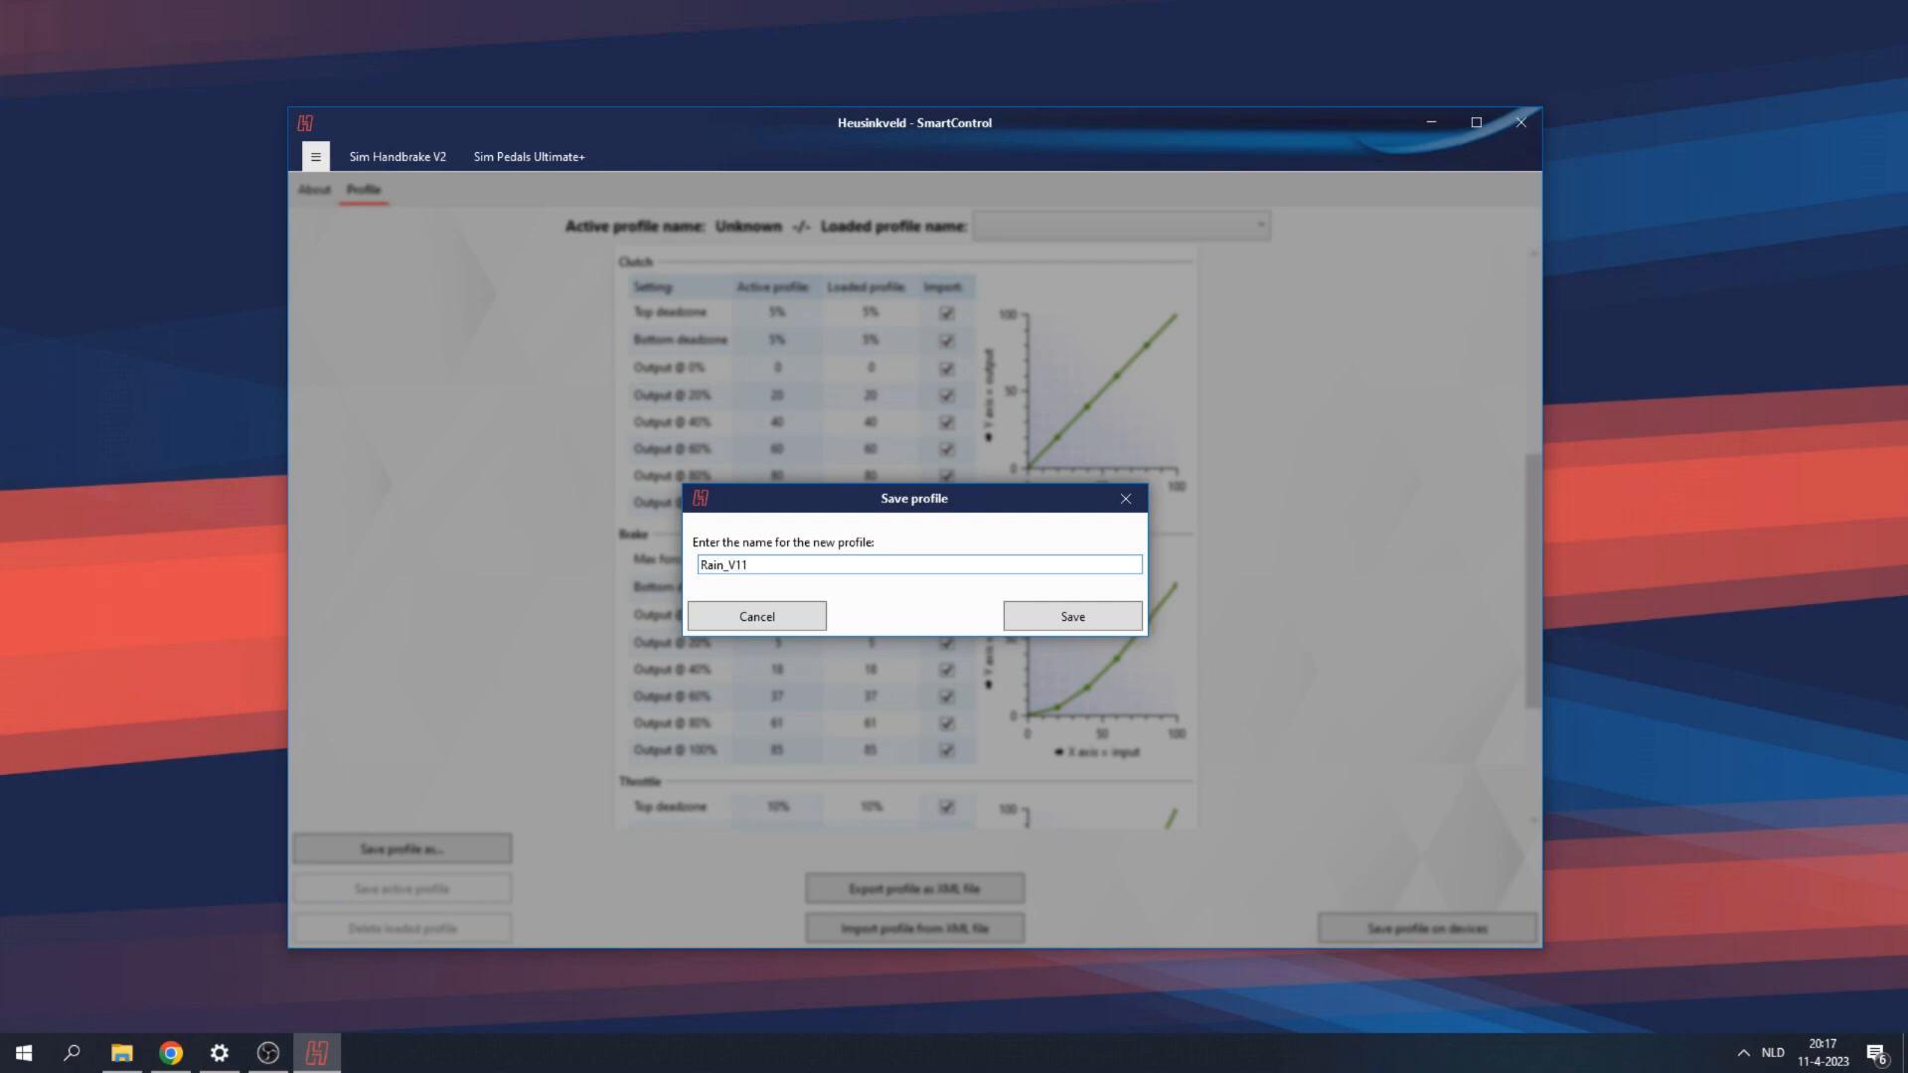
pyautogui.click(1113, 614)
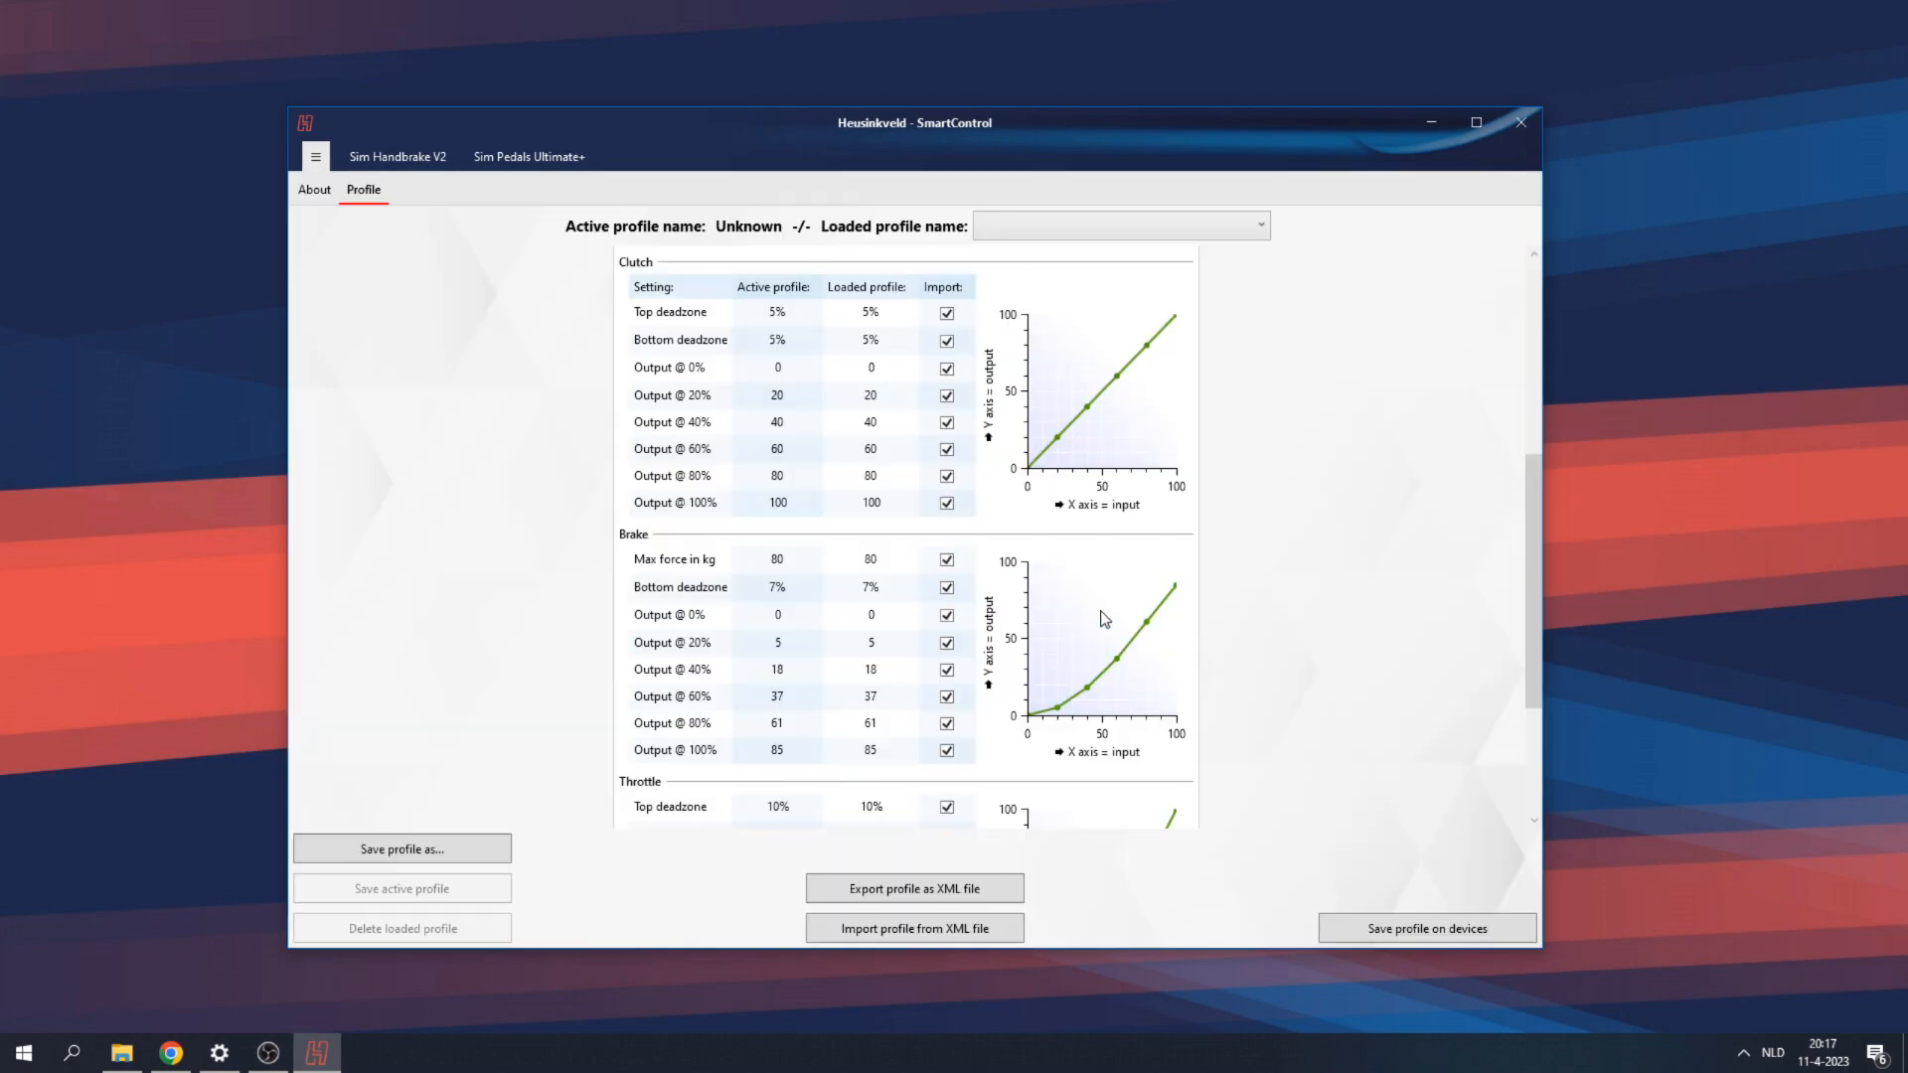
pyautogui.click(1081, 228)
pyautogui.click(1068, 300)
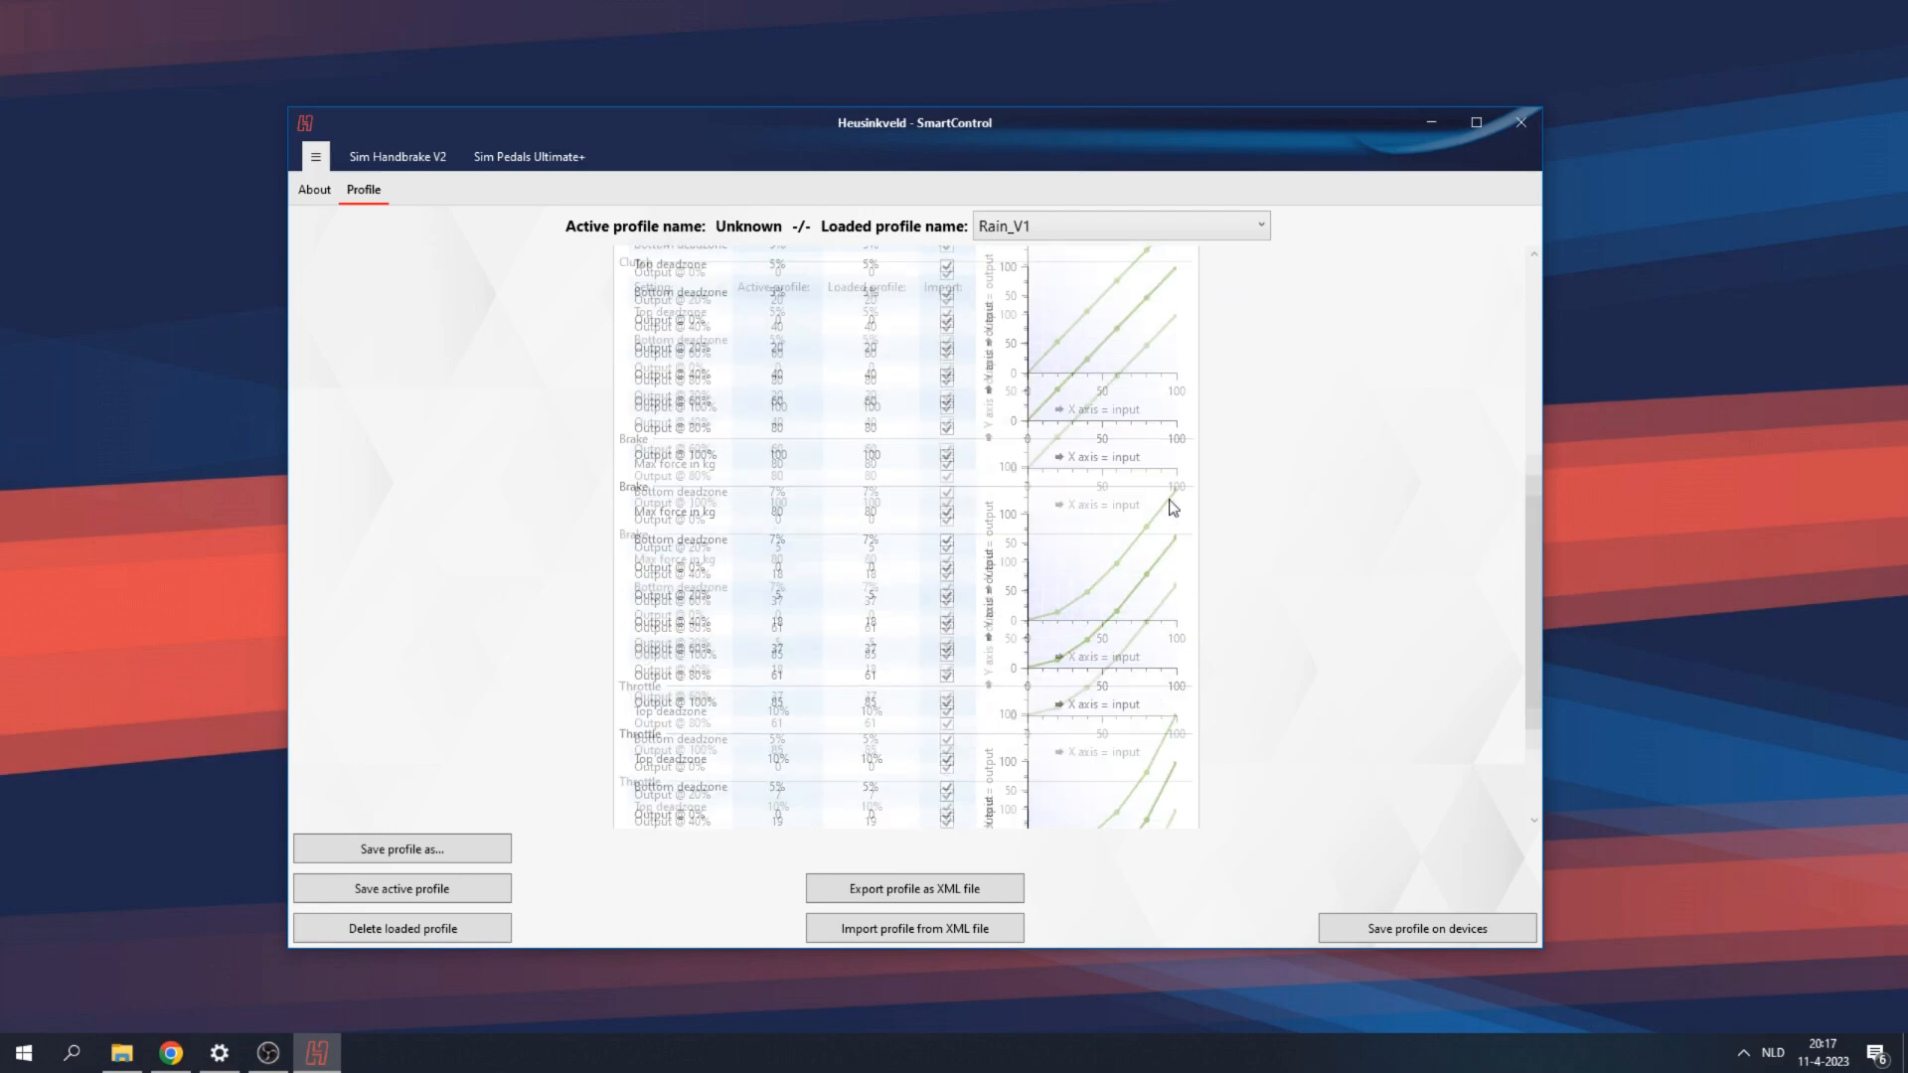
# - Load the Default profile and save it to the devices
pyautogui.click(1066, 237)
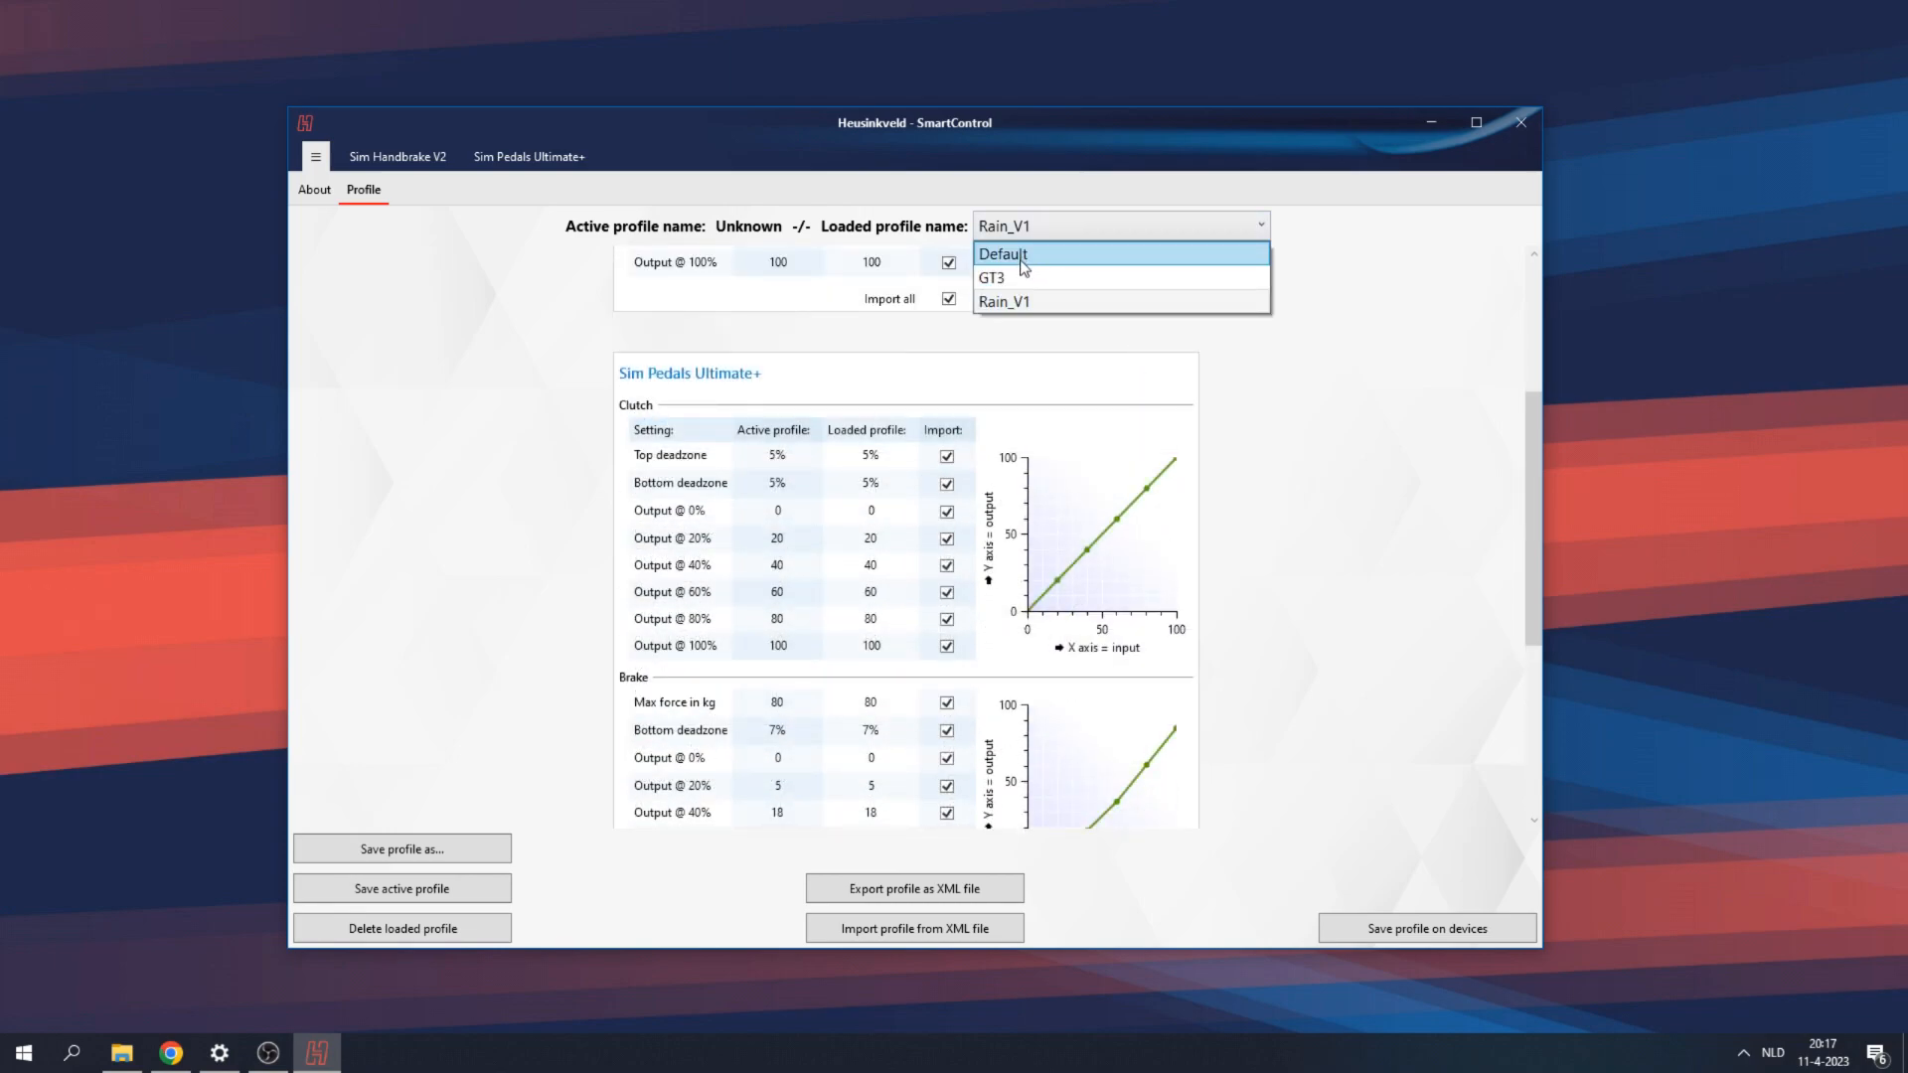
pyautogui.click(1023, 256)
pyautogui.scroll(-5, 1324, 682)
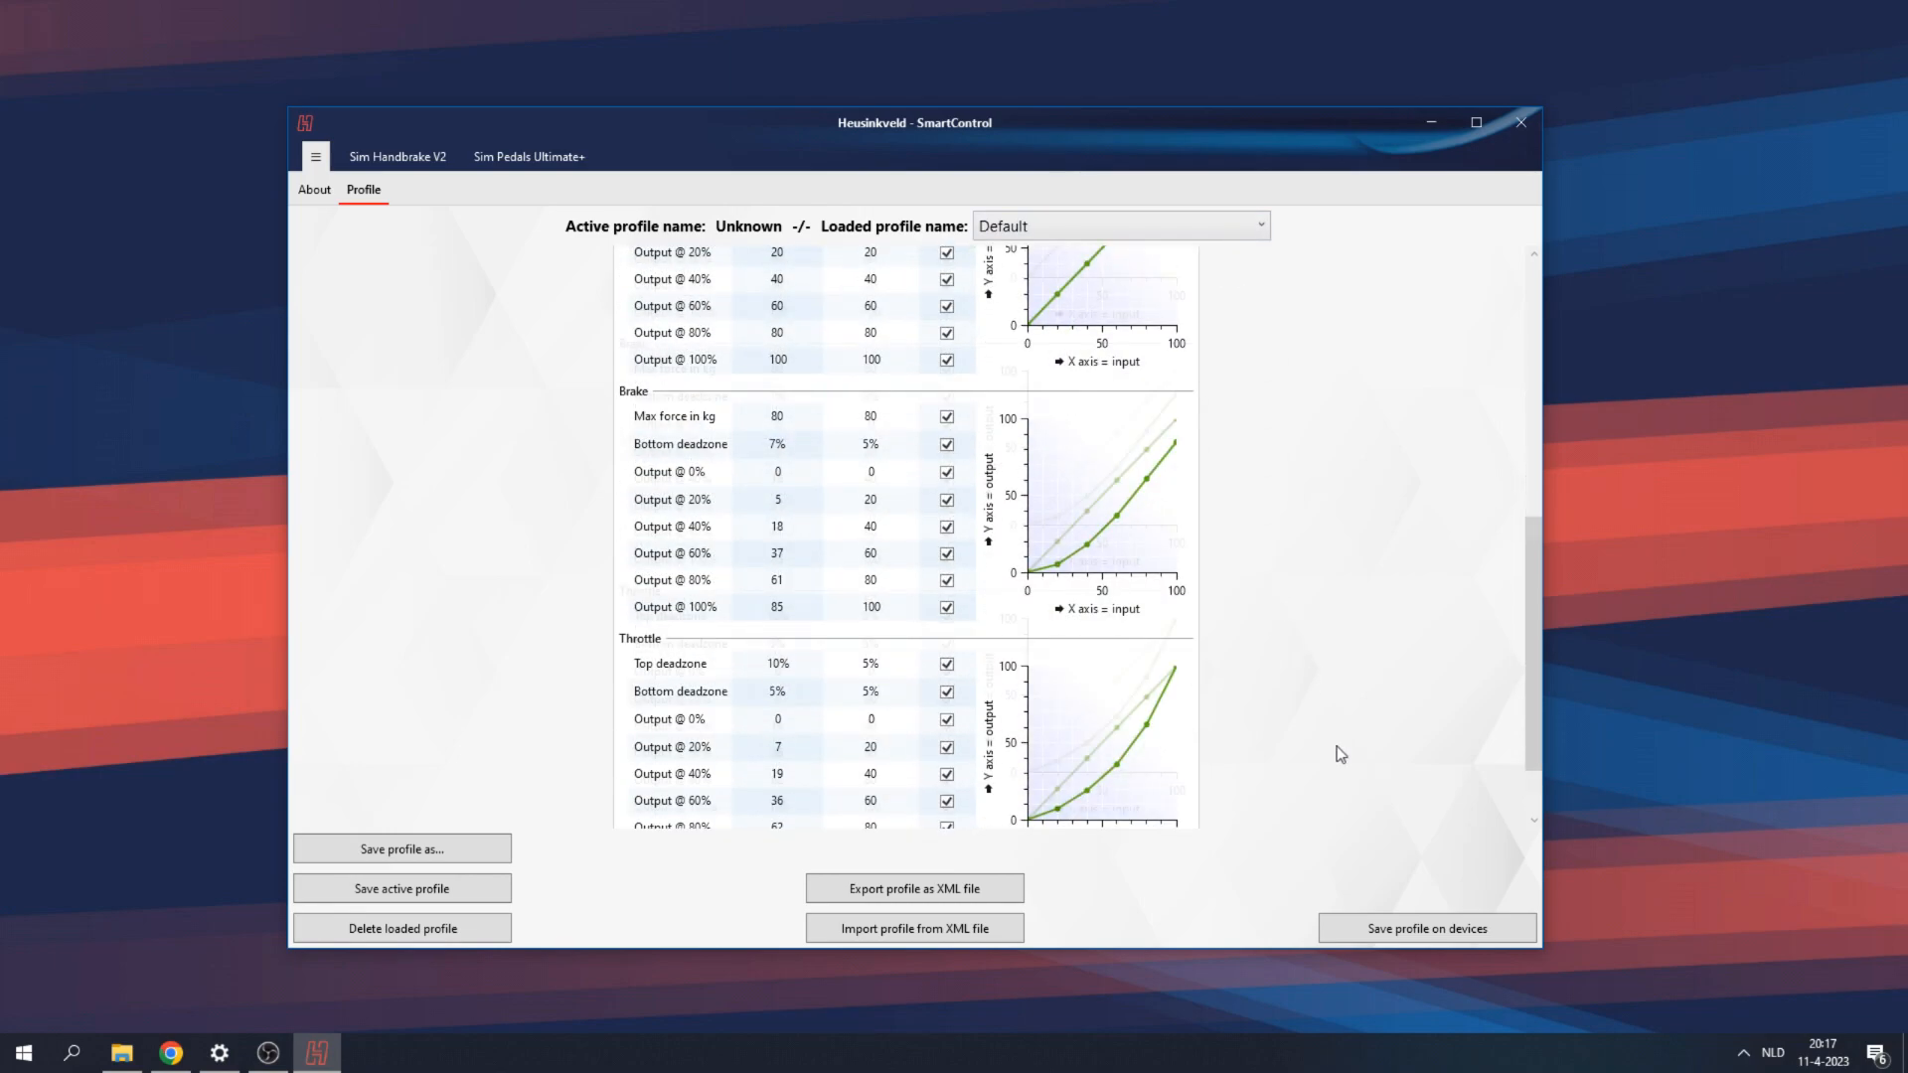
pyautogui.click(1409, 924)
pyautogui.scroll(5, 1143, 616)
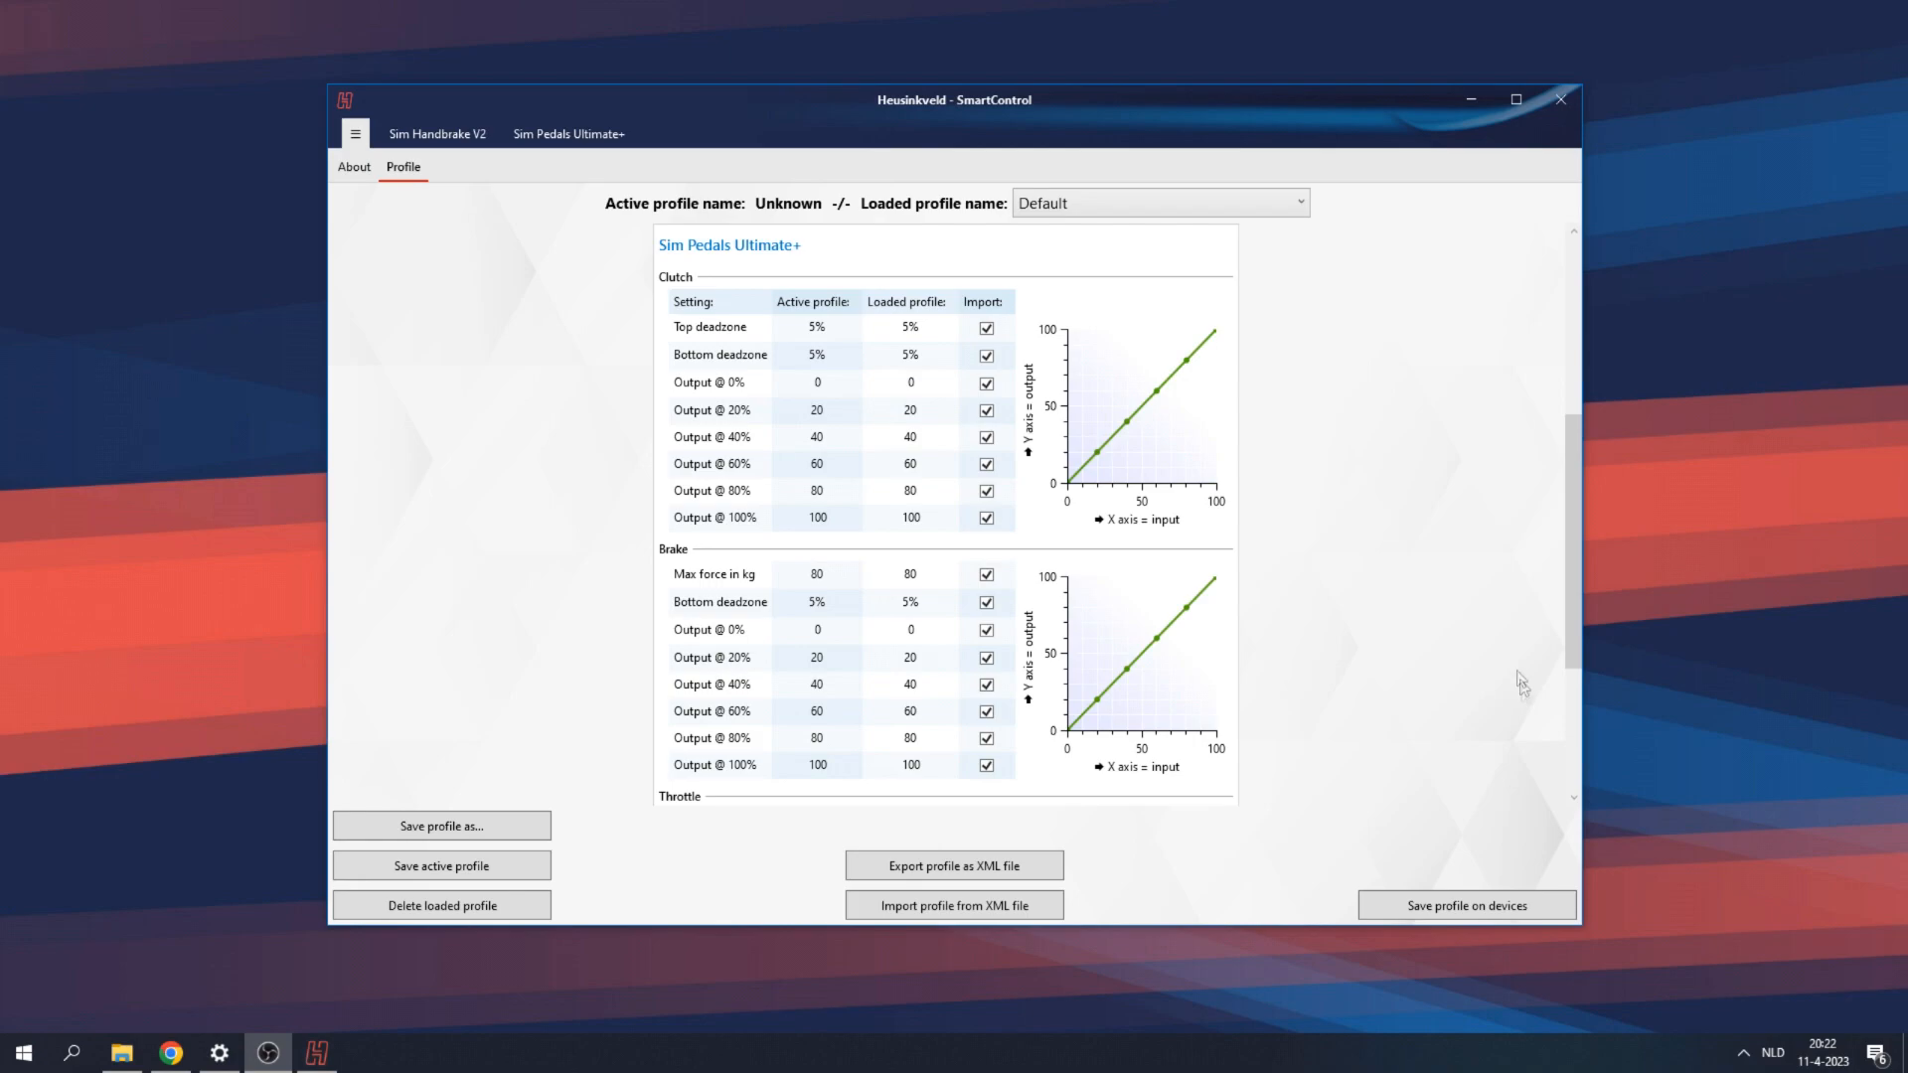
# - Close SmartControl, bring up SmartControl Live and open its application and notification settings
pyautogui.click(1561, 100)
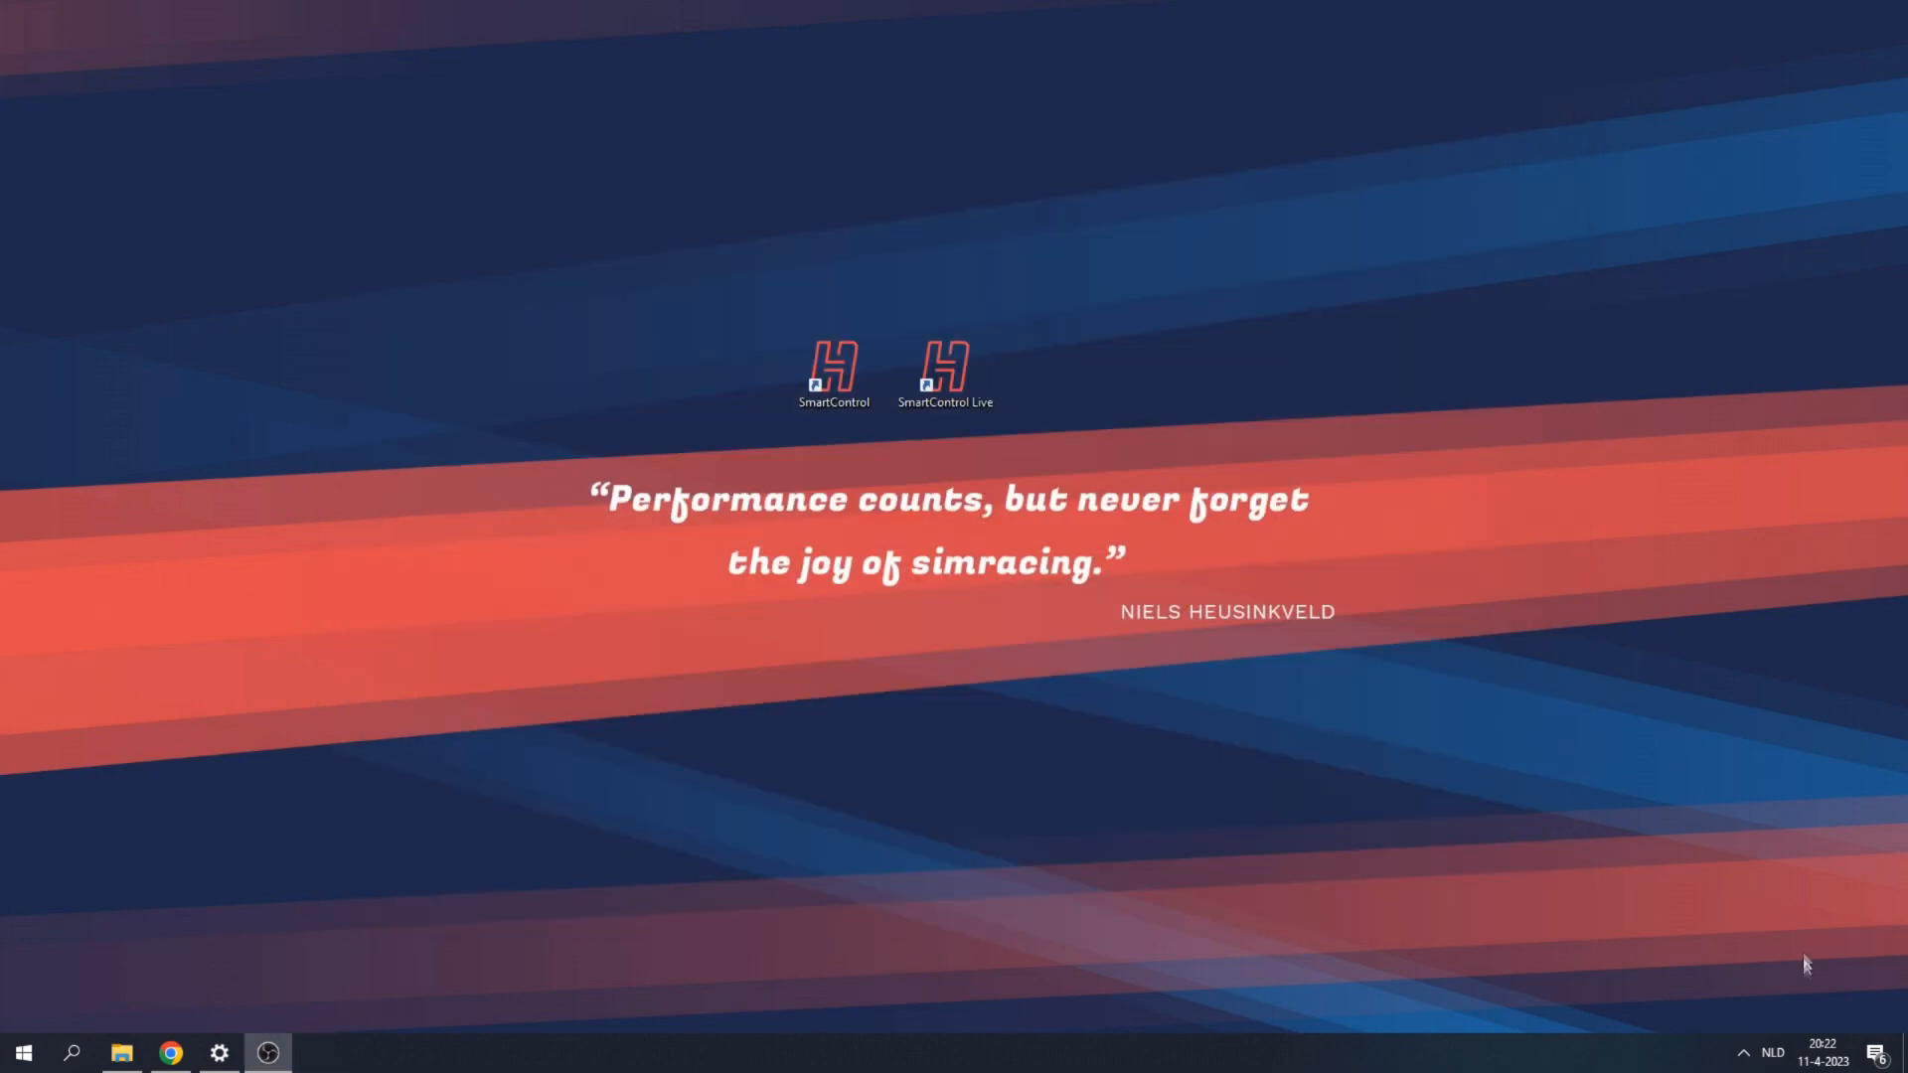
pyautogui.click(1743, 1051)
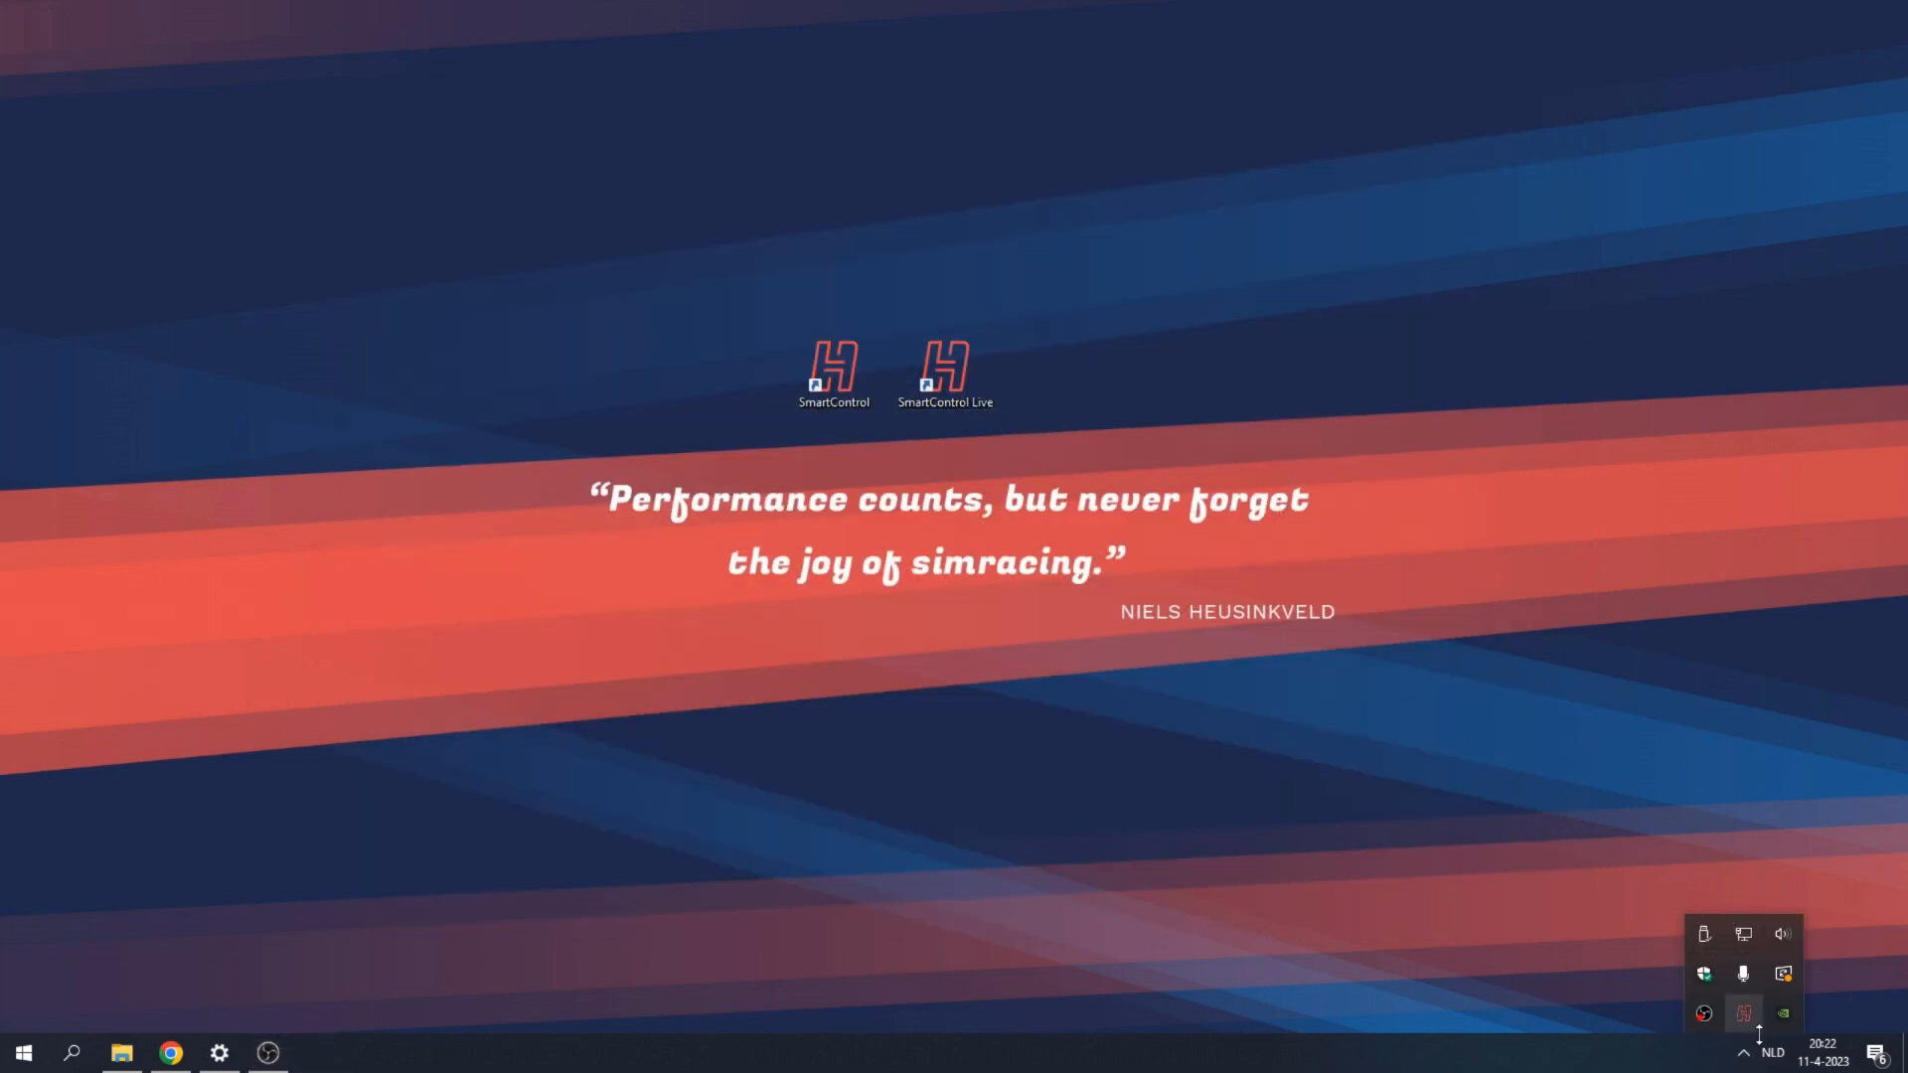
pyautogui.click(1745, 1015)
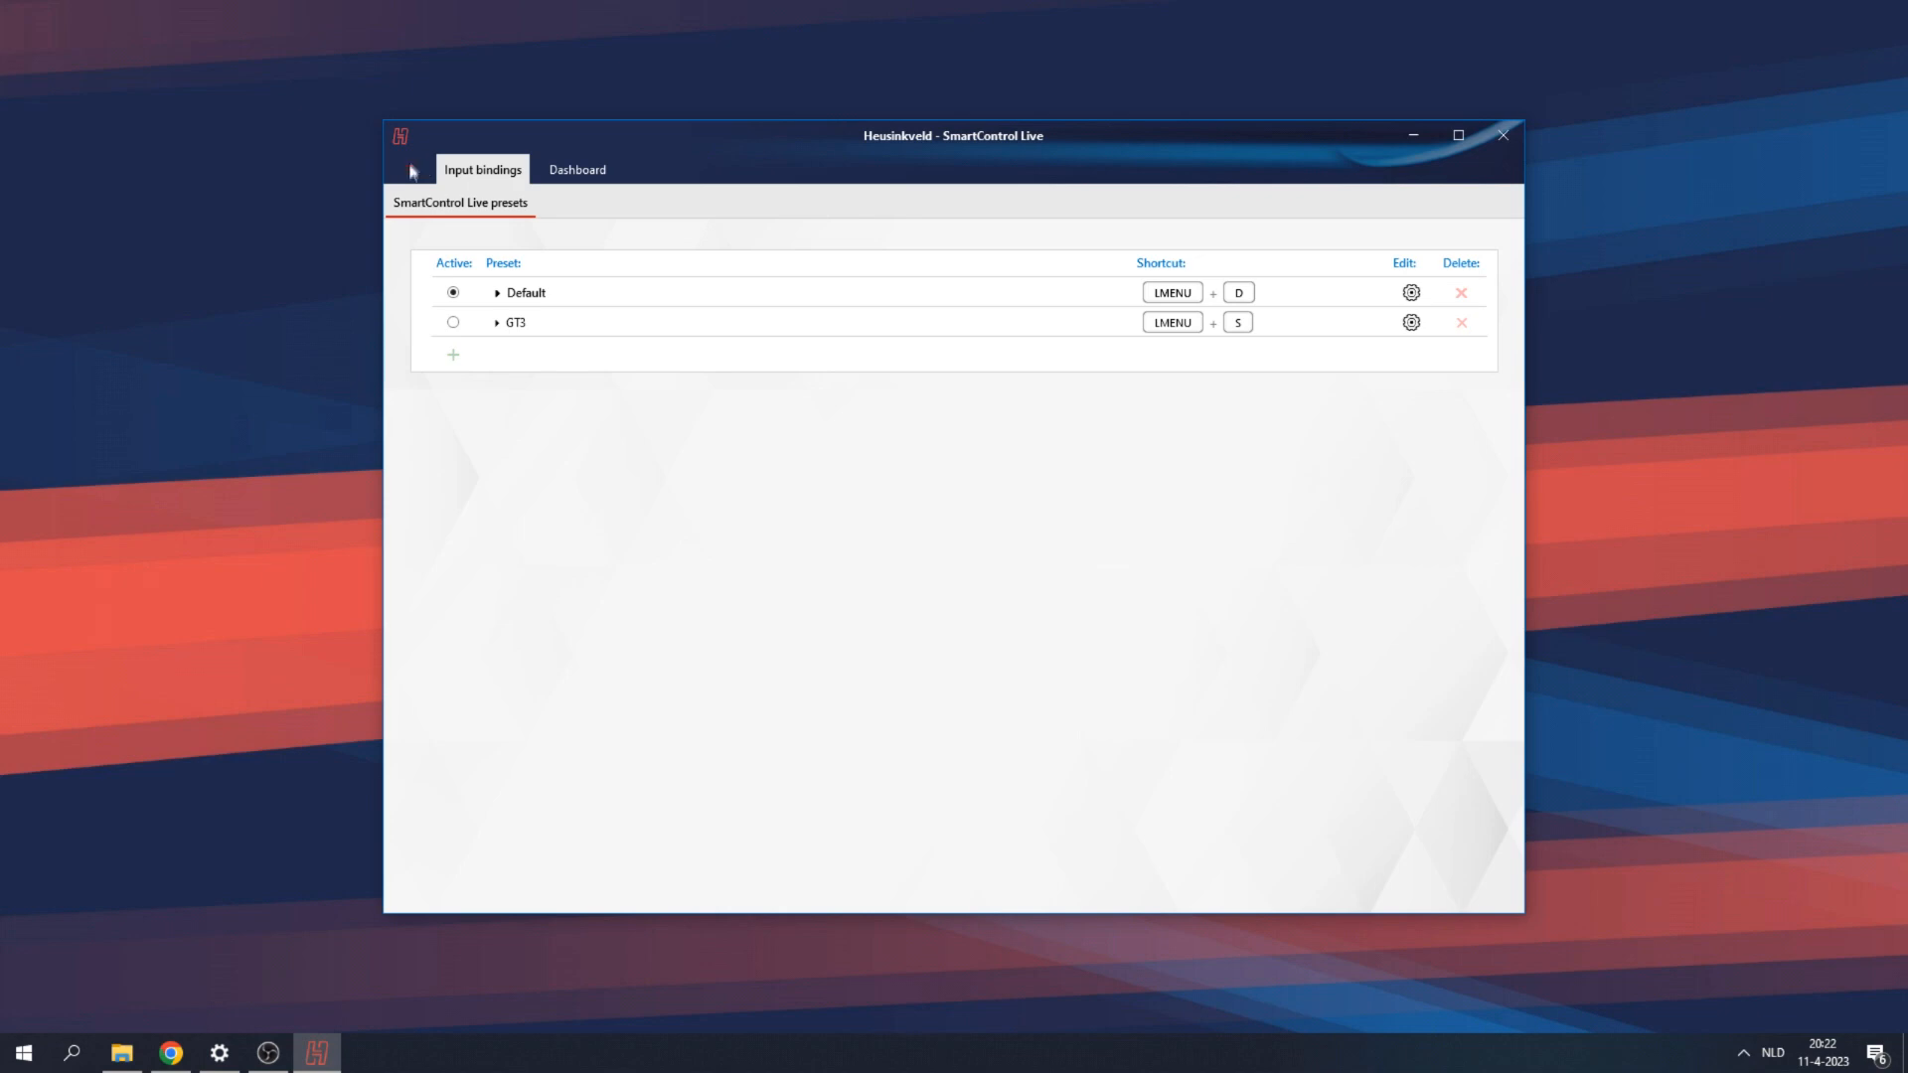
pyautogui.click(410, 164)
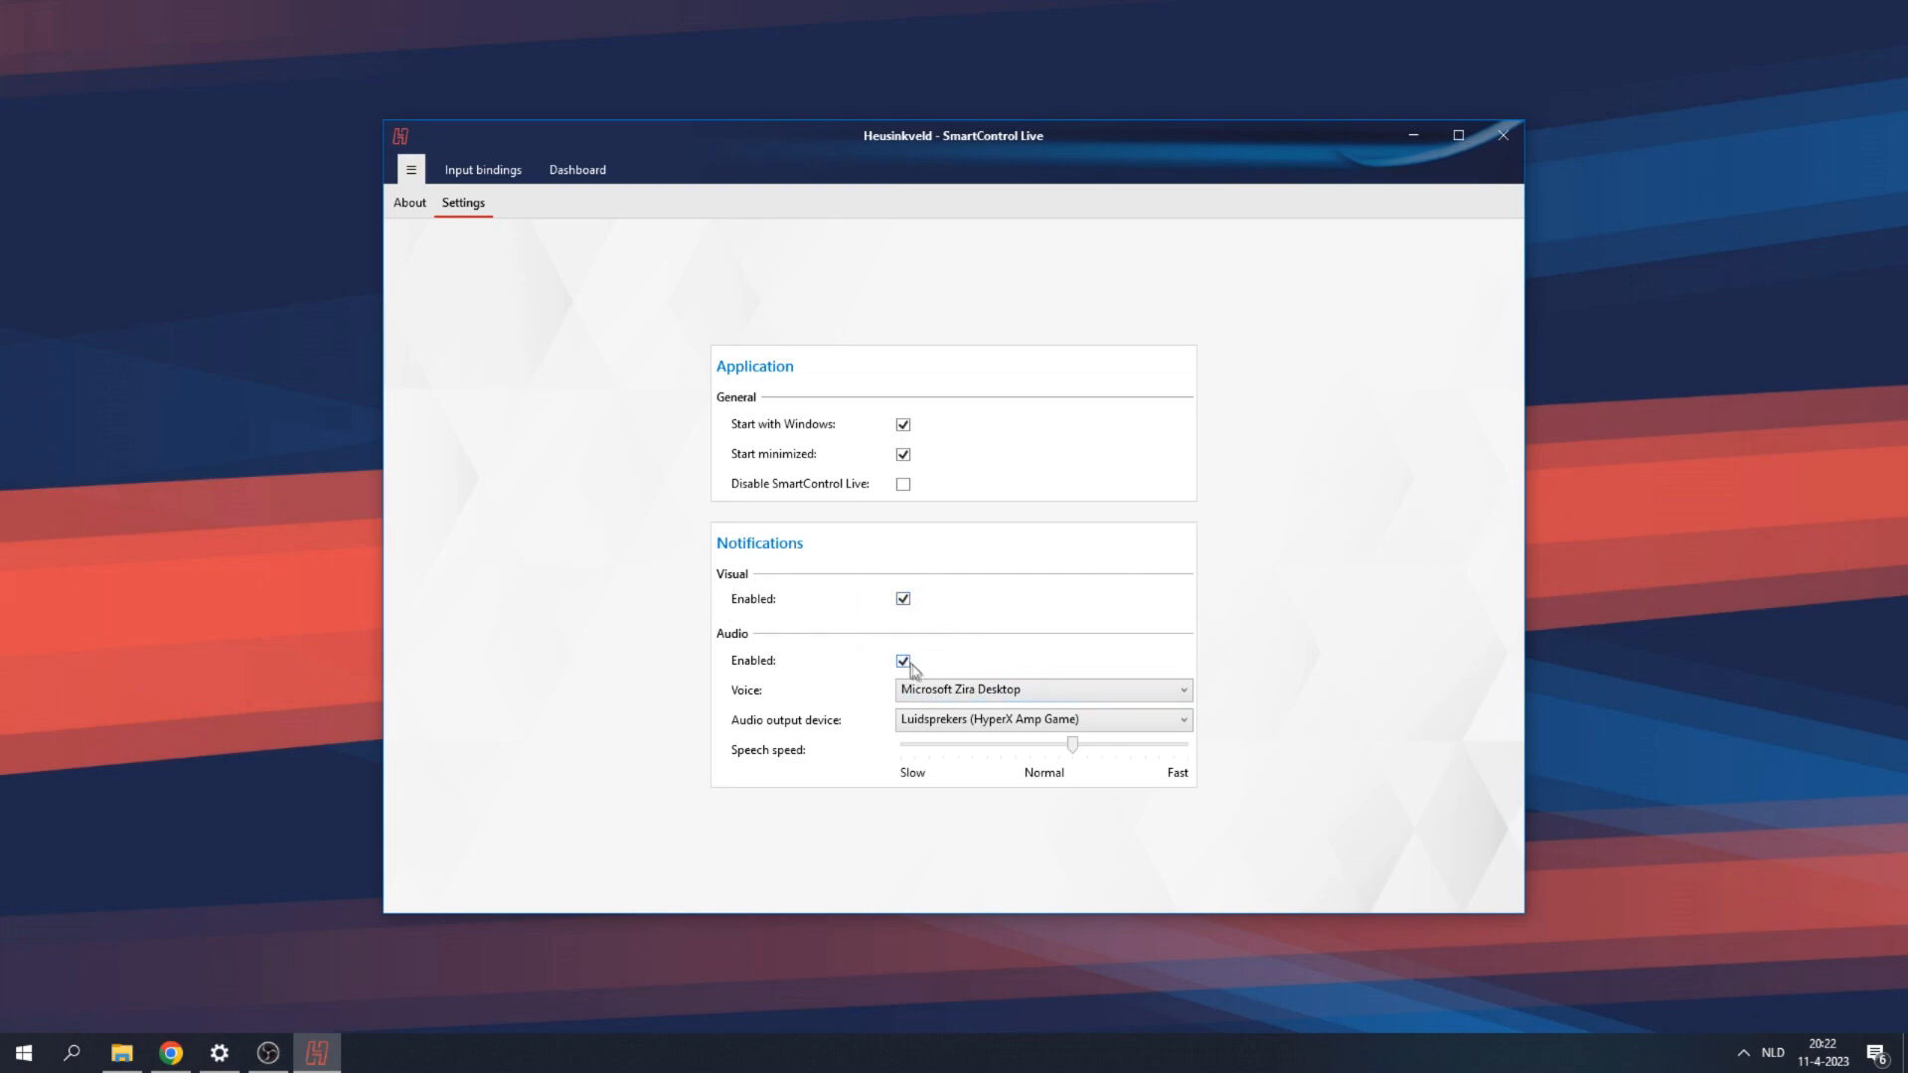
pyautogui.click(992, 694)
# - Switch to Windows Settings and examine the system notification options, the per-app notification list and the Focus assist settings
pyautogui.click(239, 1051)
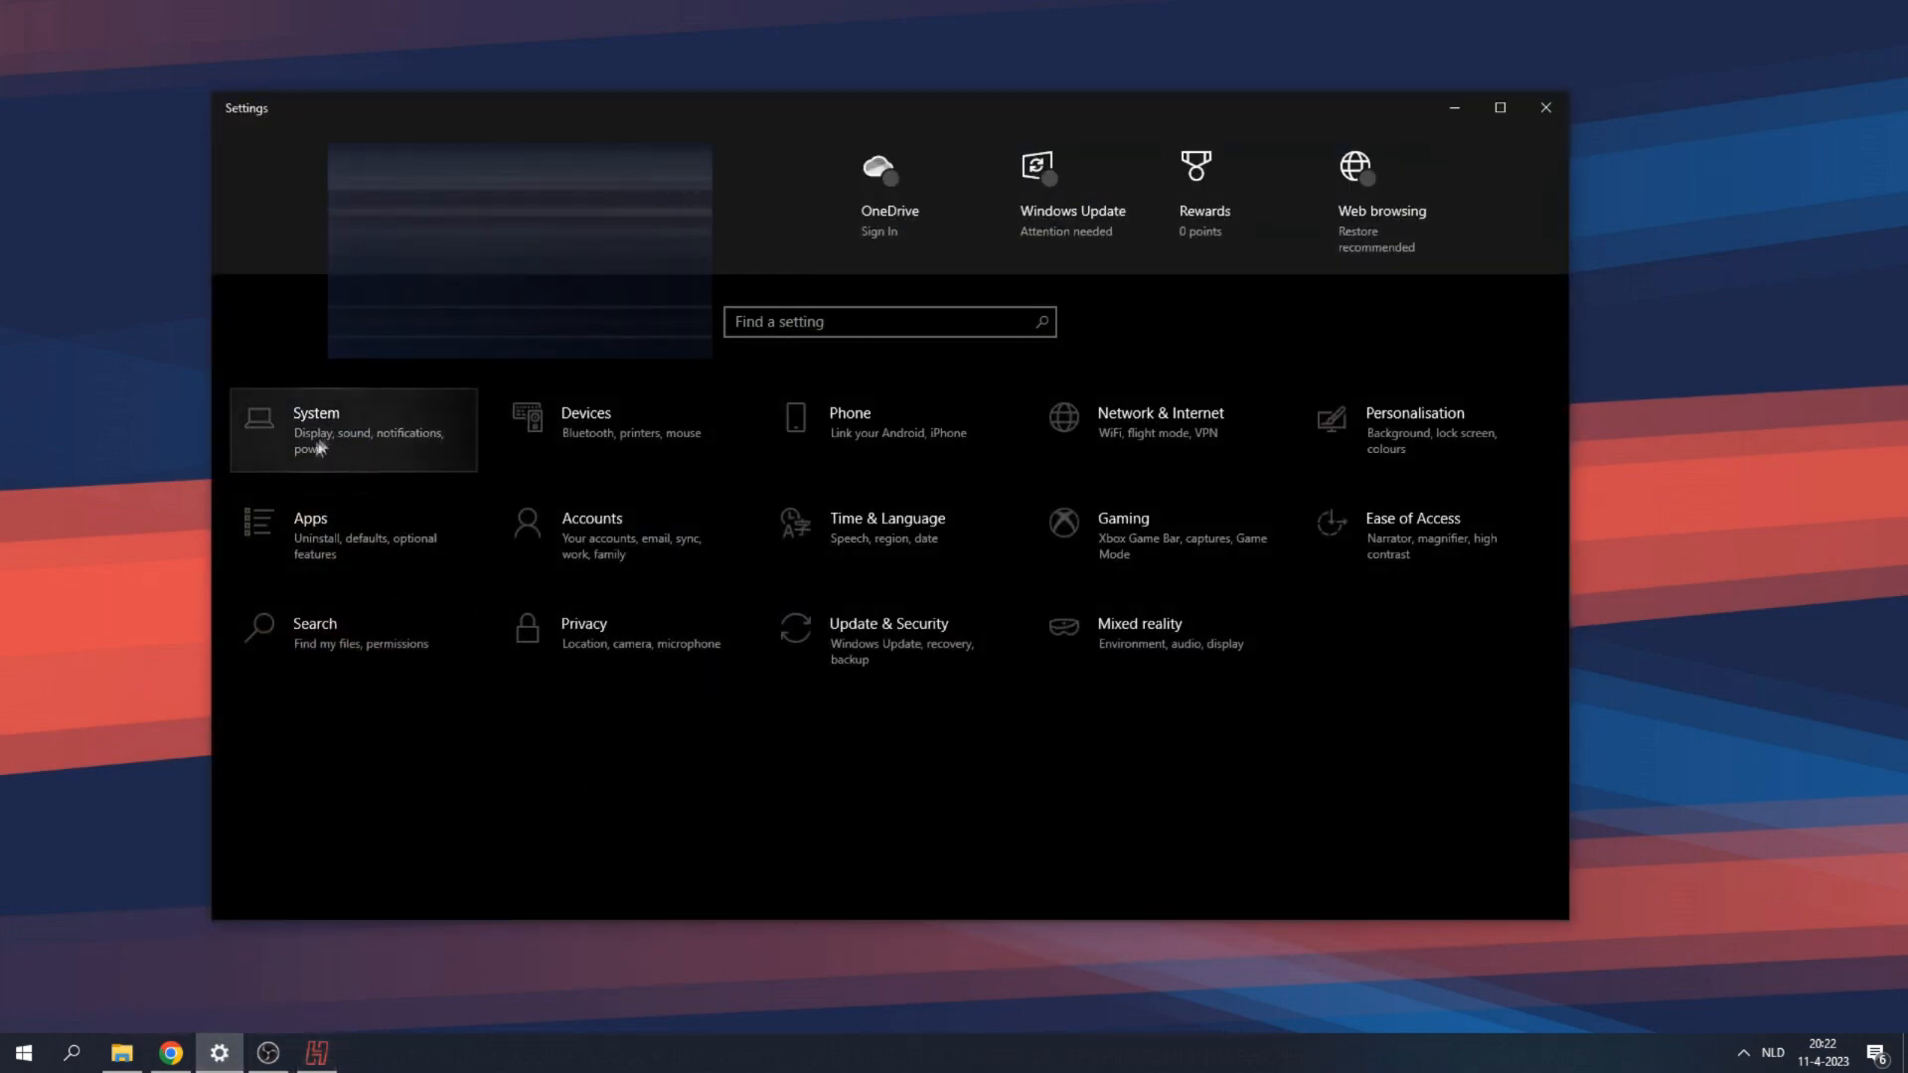
pyautogui.click(335, 429)
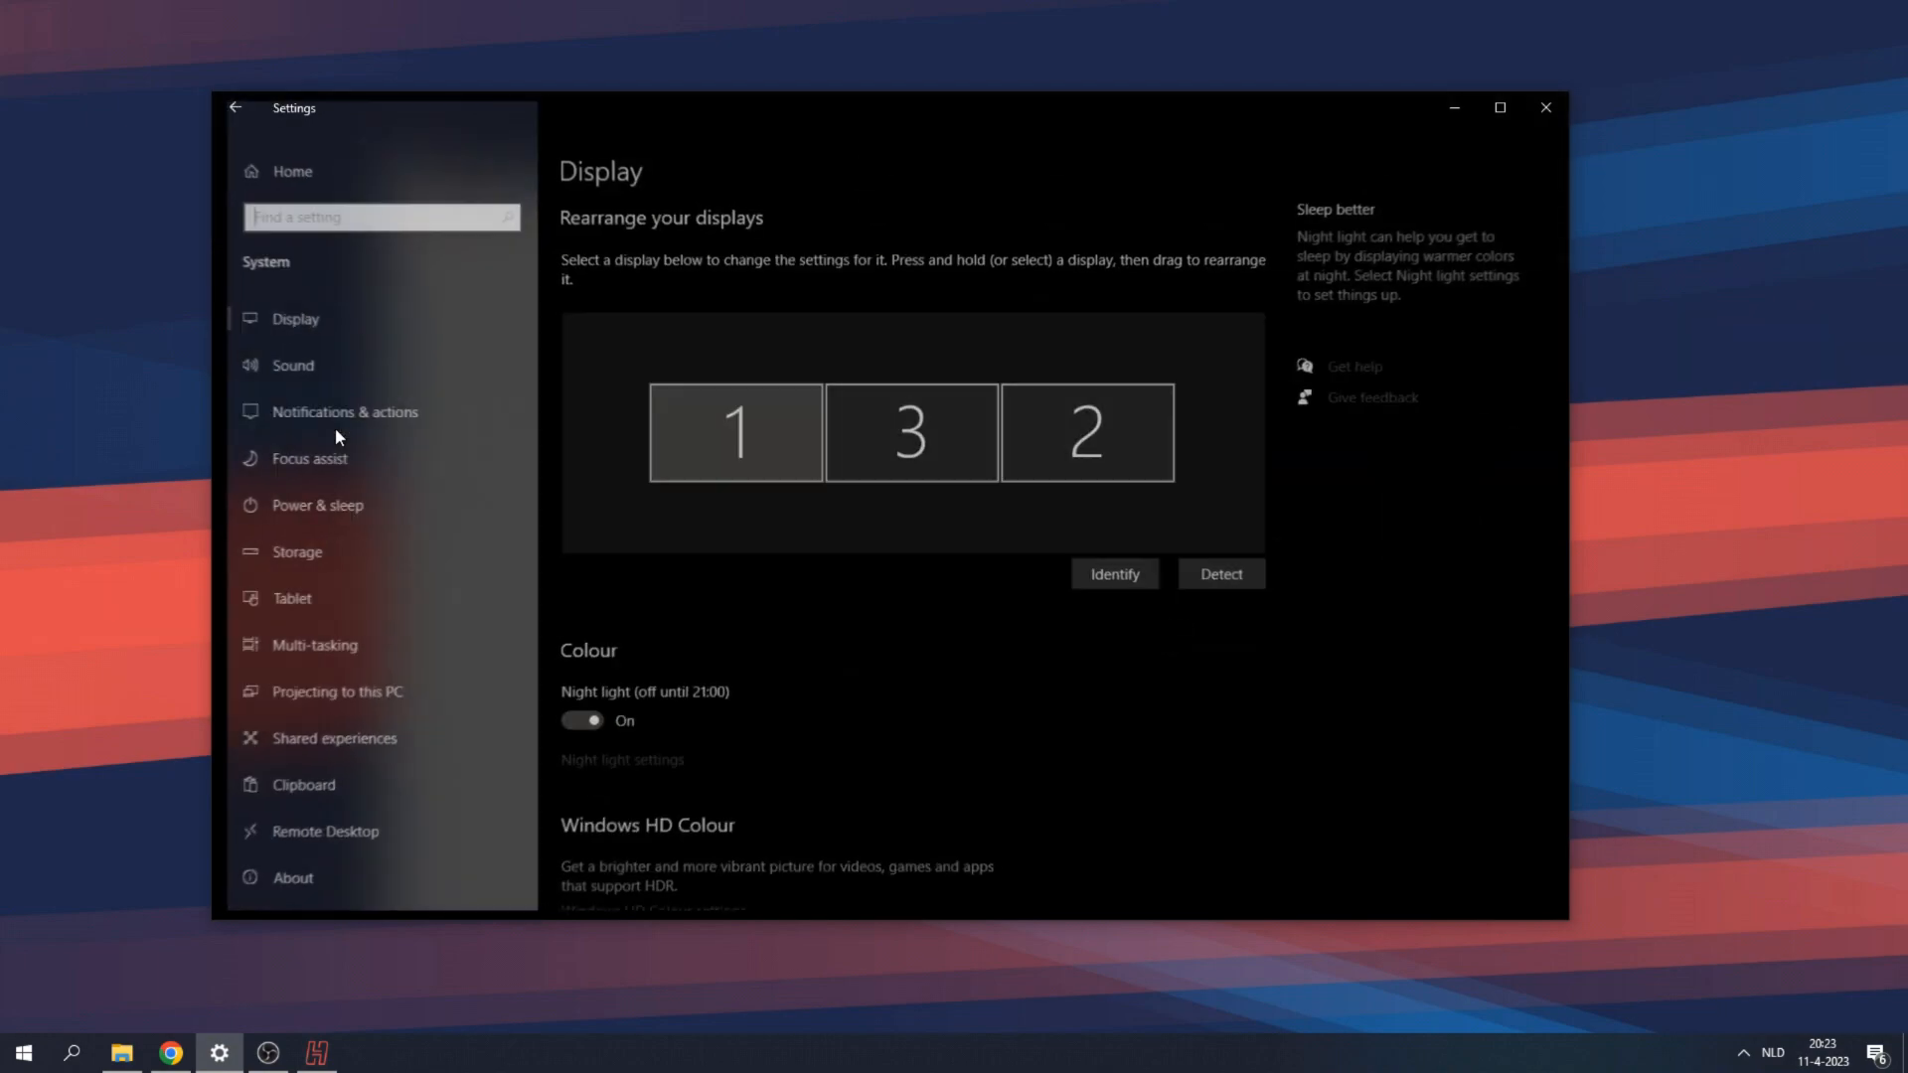
pyautogui.click(342, 413)
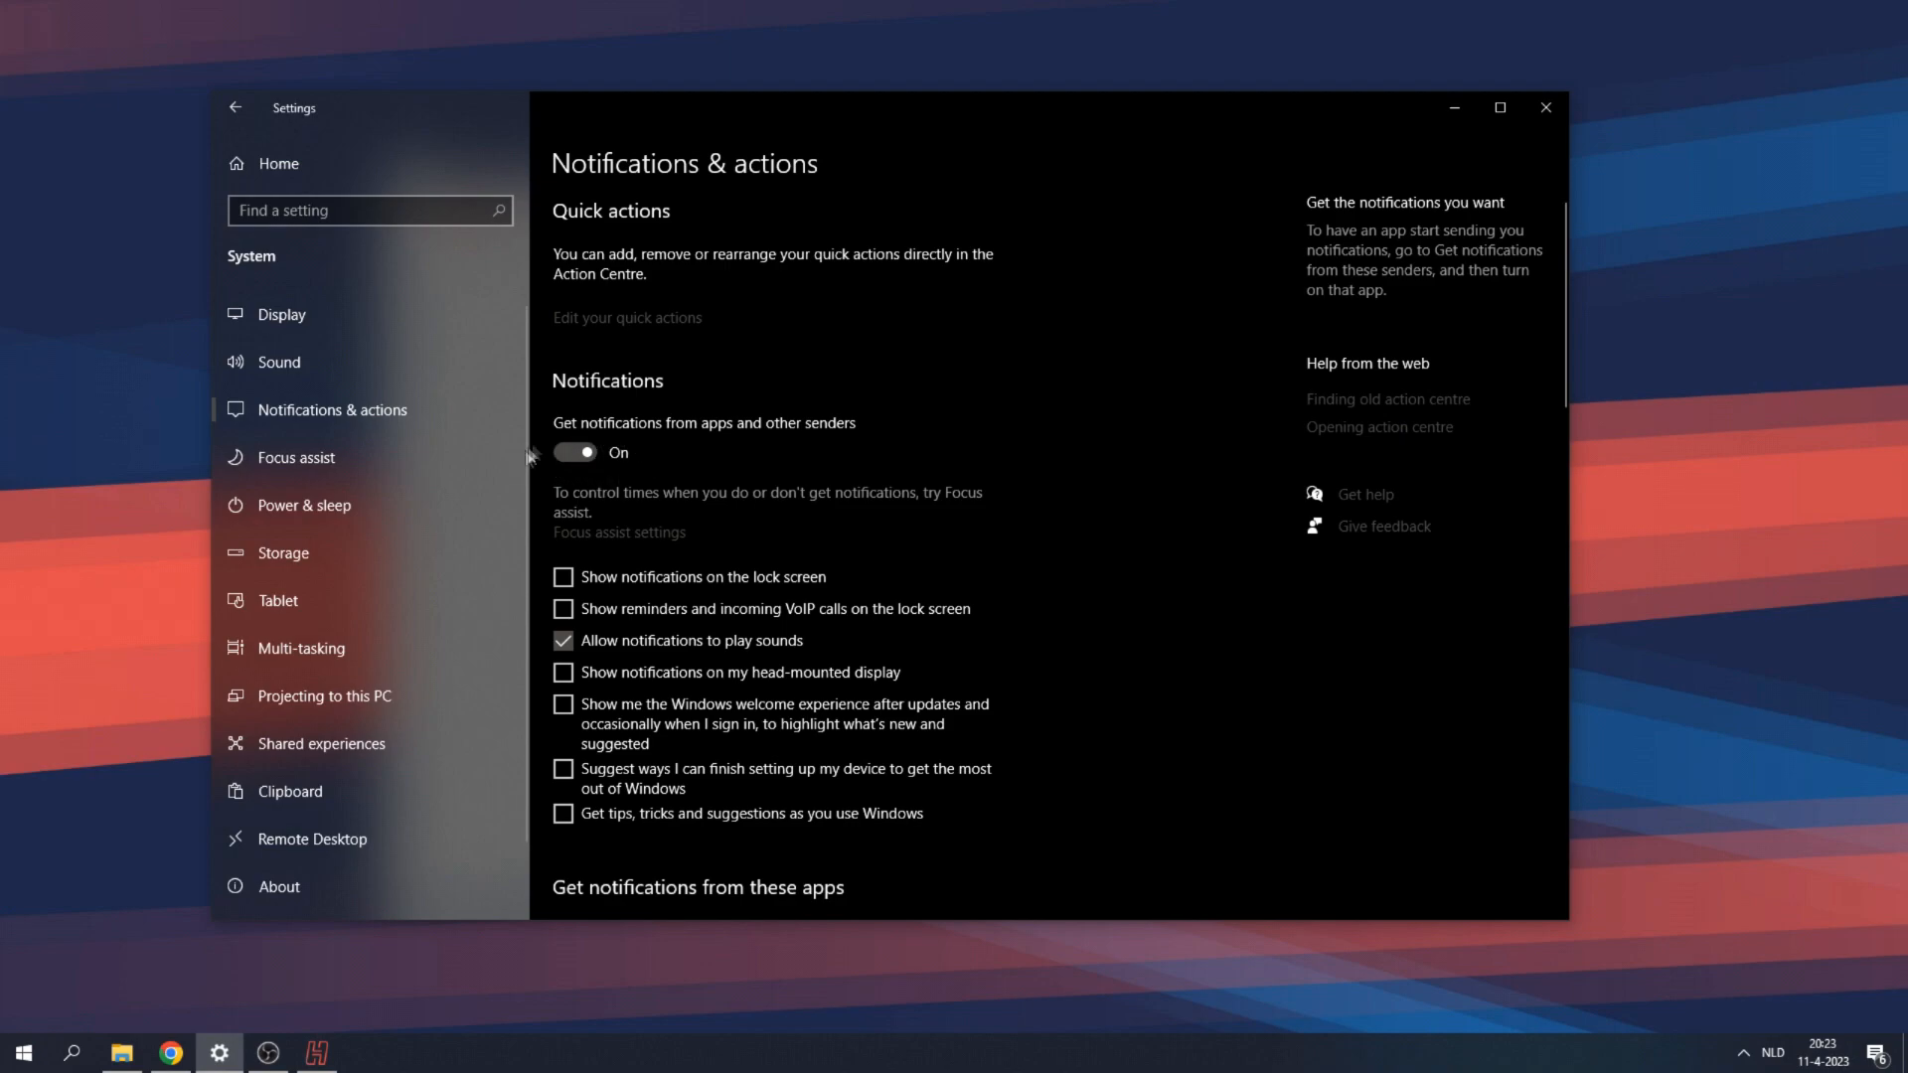
pyautogui.scroll(-5, 809, 596)
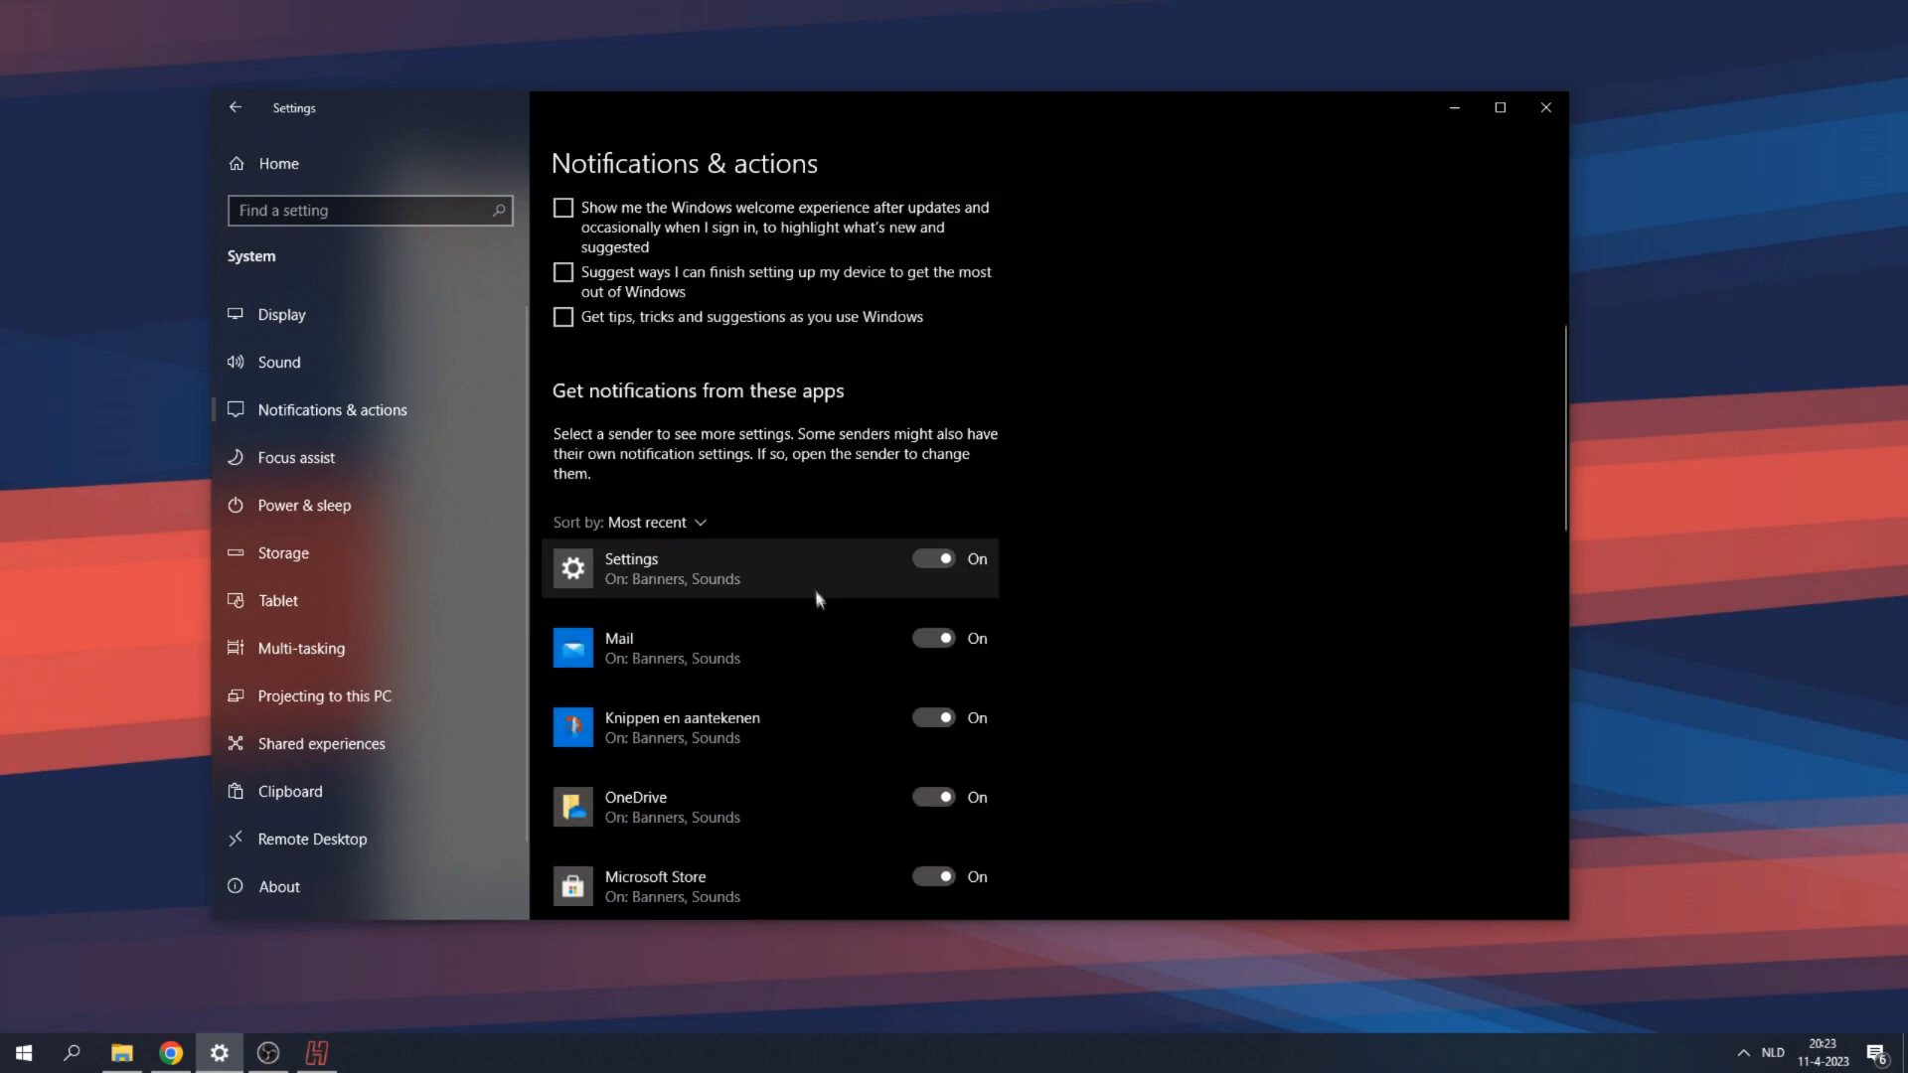
pyautogui.scroll(-6, 755, 606)
pyautogui.scroll(3, 752, 549)
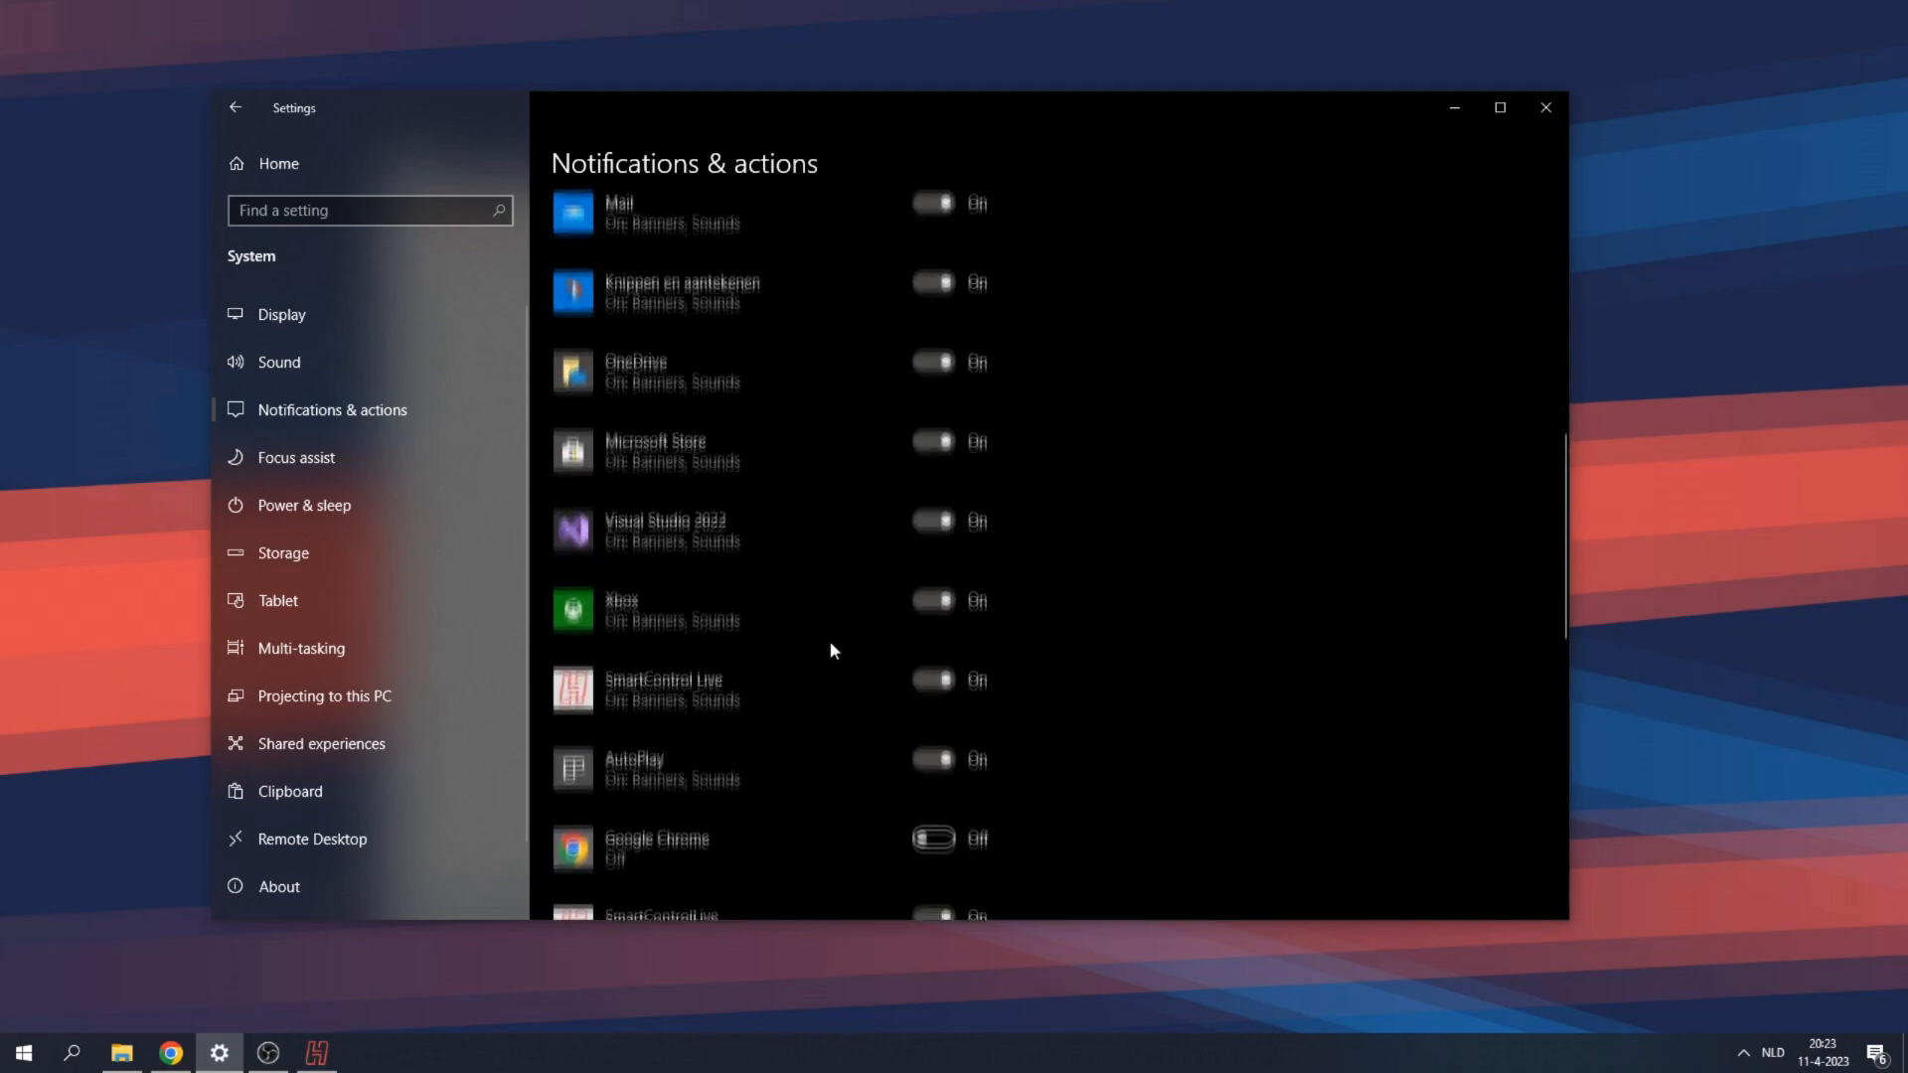
pyautogui.scroll(10, 834, 747)
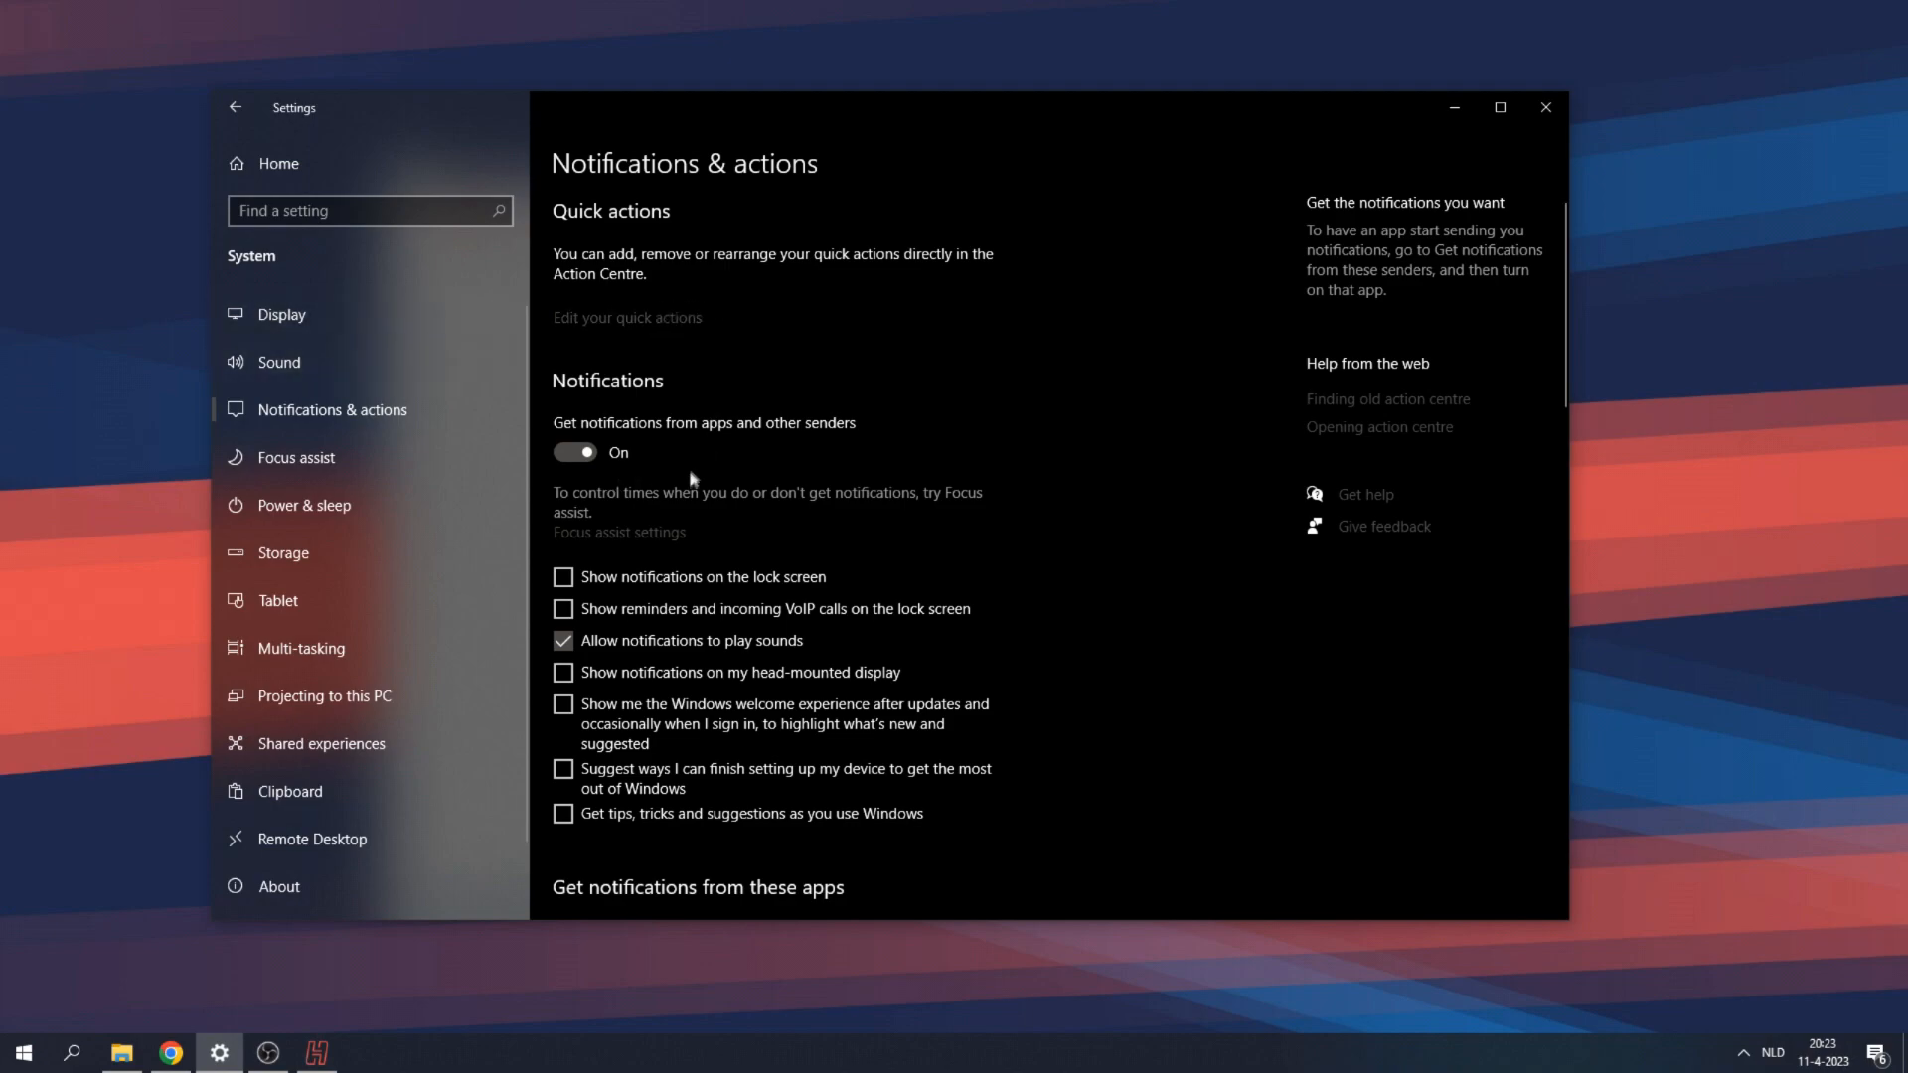
pyautogui.click(602, 534)
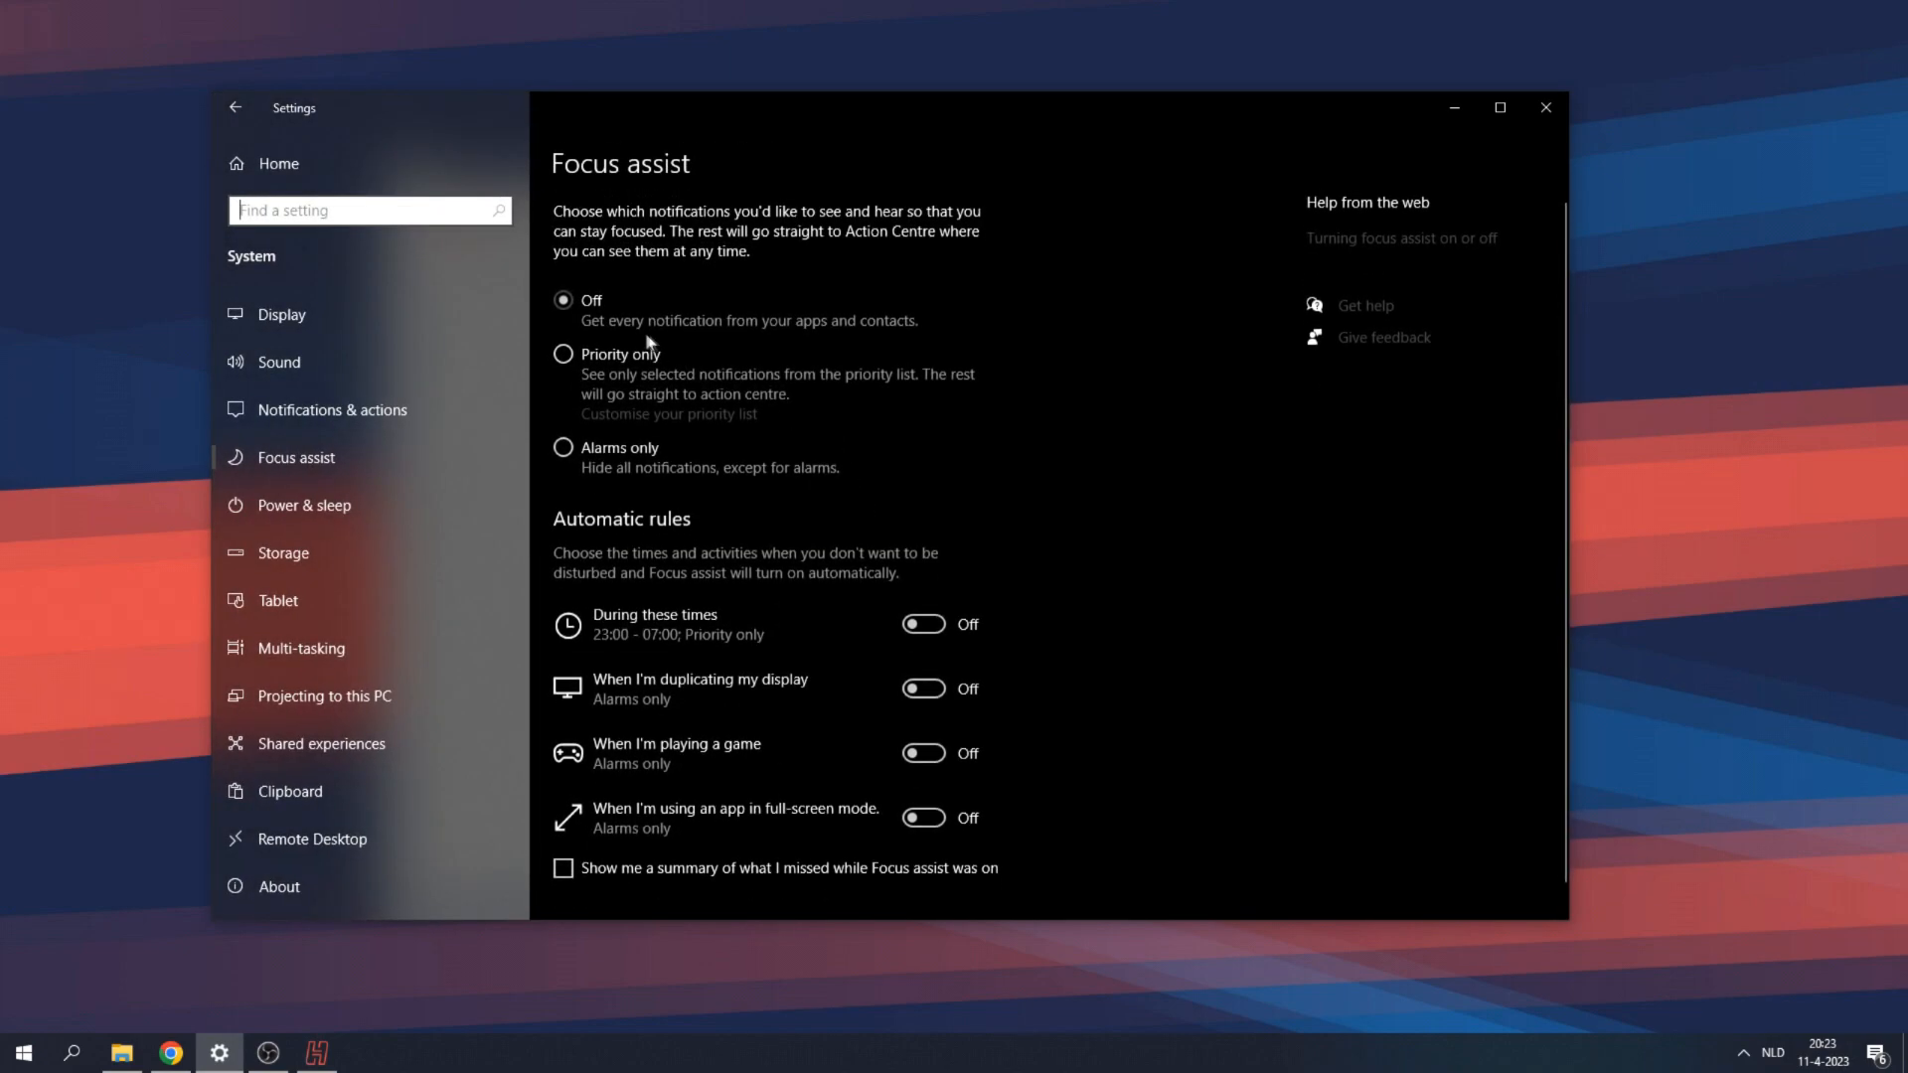
# - Switch Focus assist to Priority only, set it back to Off and examine the automatic rules
pyautogui.click(564, 355)
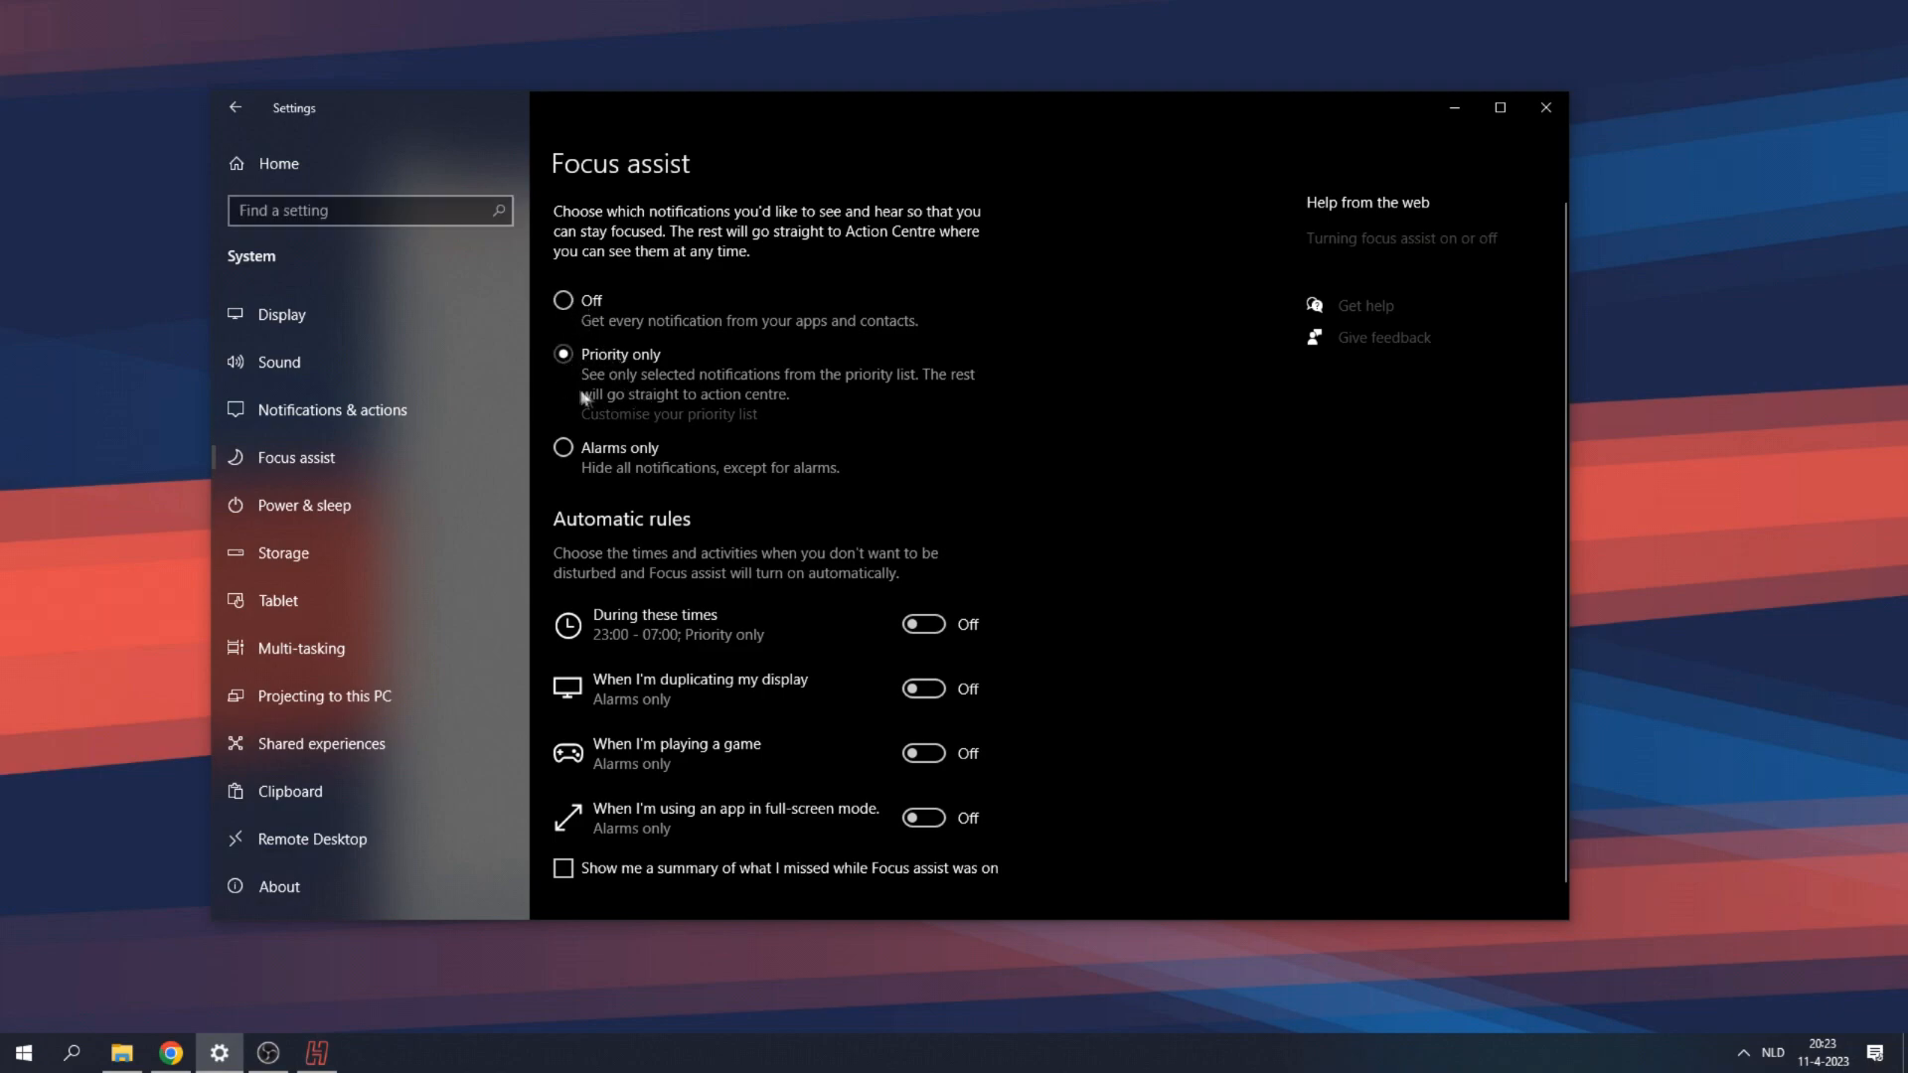
pyautogui.click(565, 301)
pyautogui.scroll(-1, 807, 524)
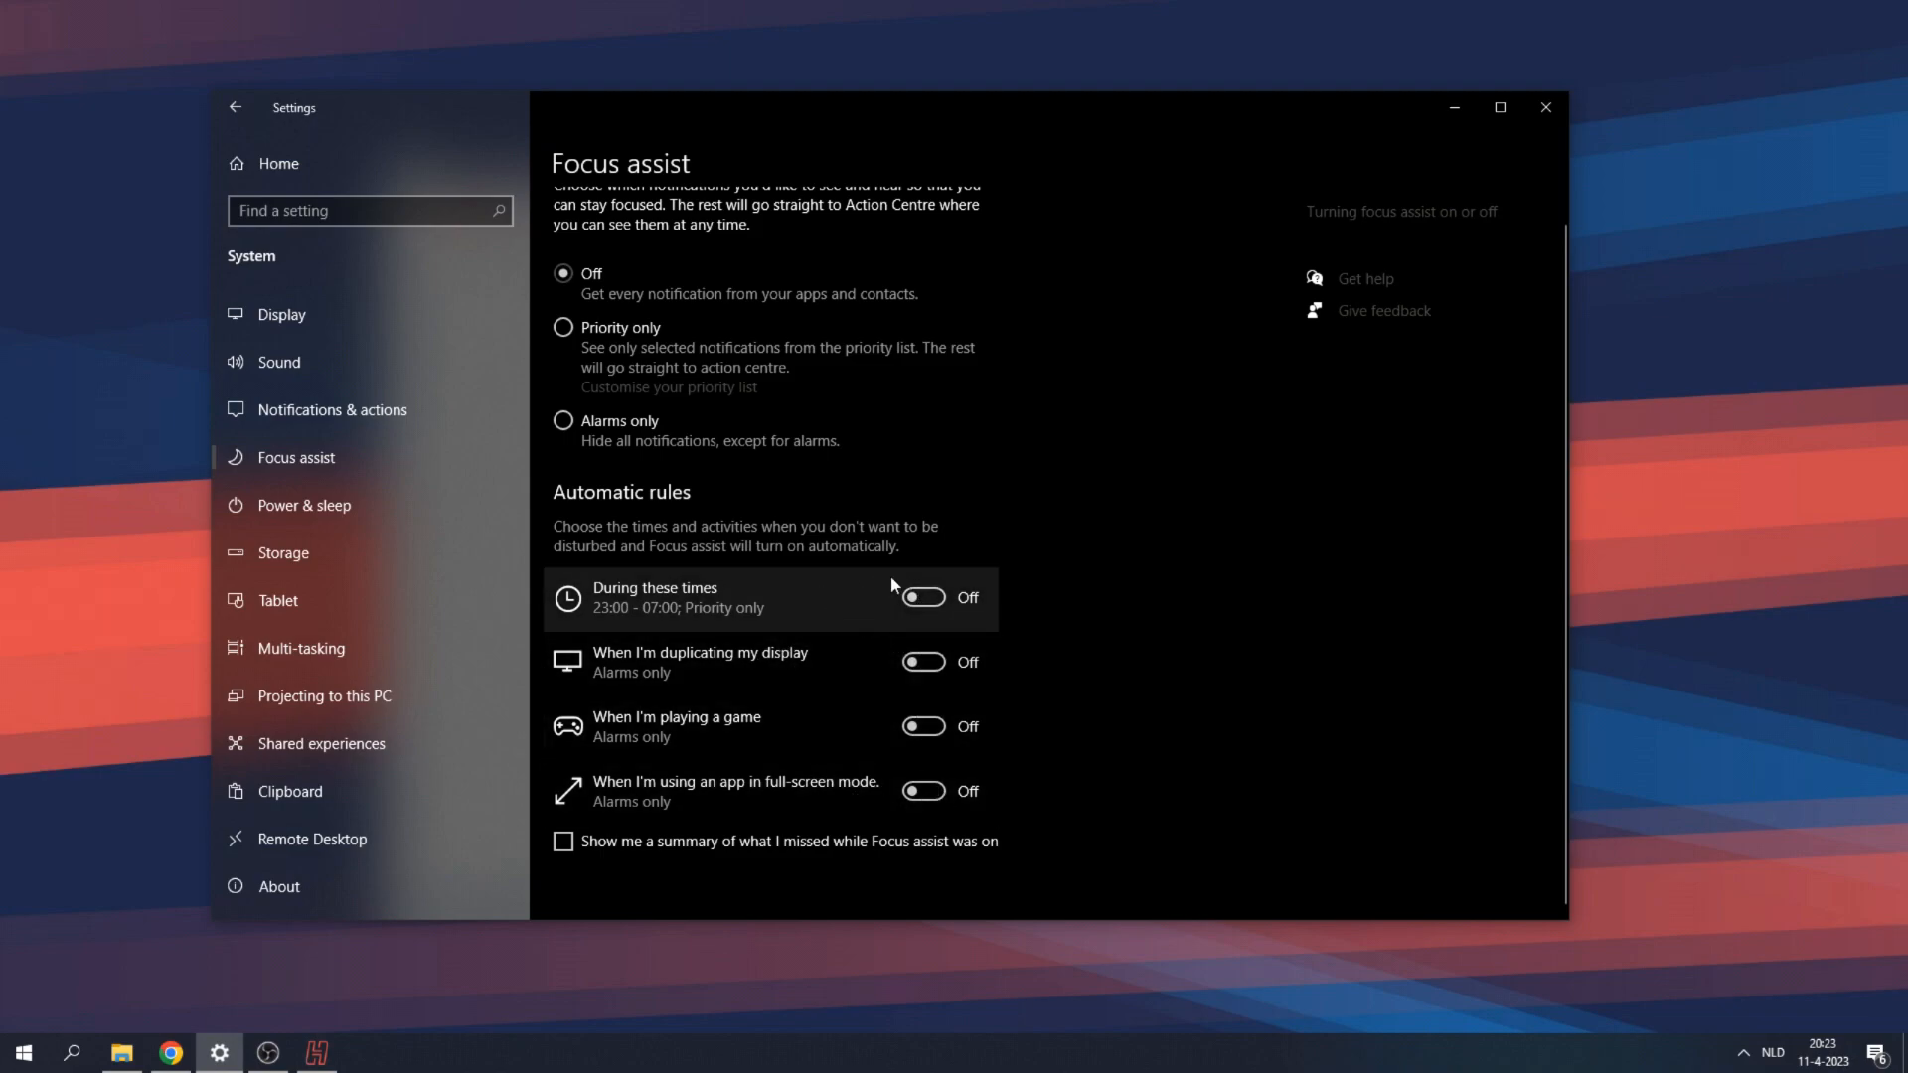
pyautogui.scroll(1, 921, 449)
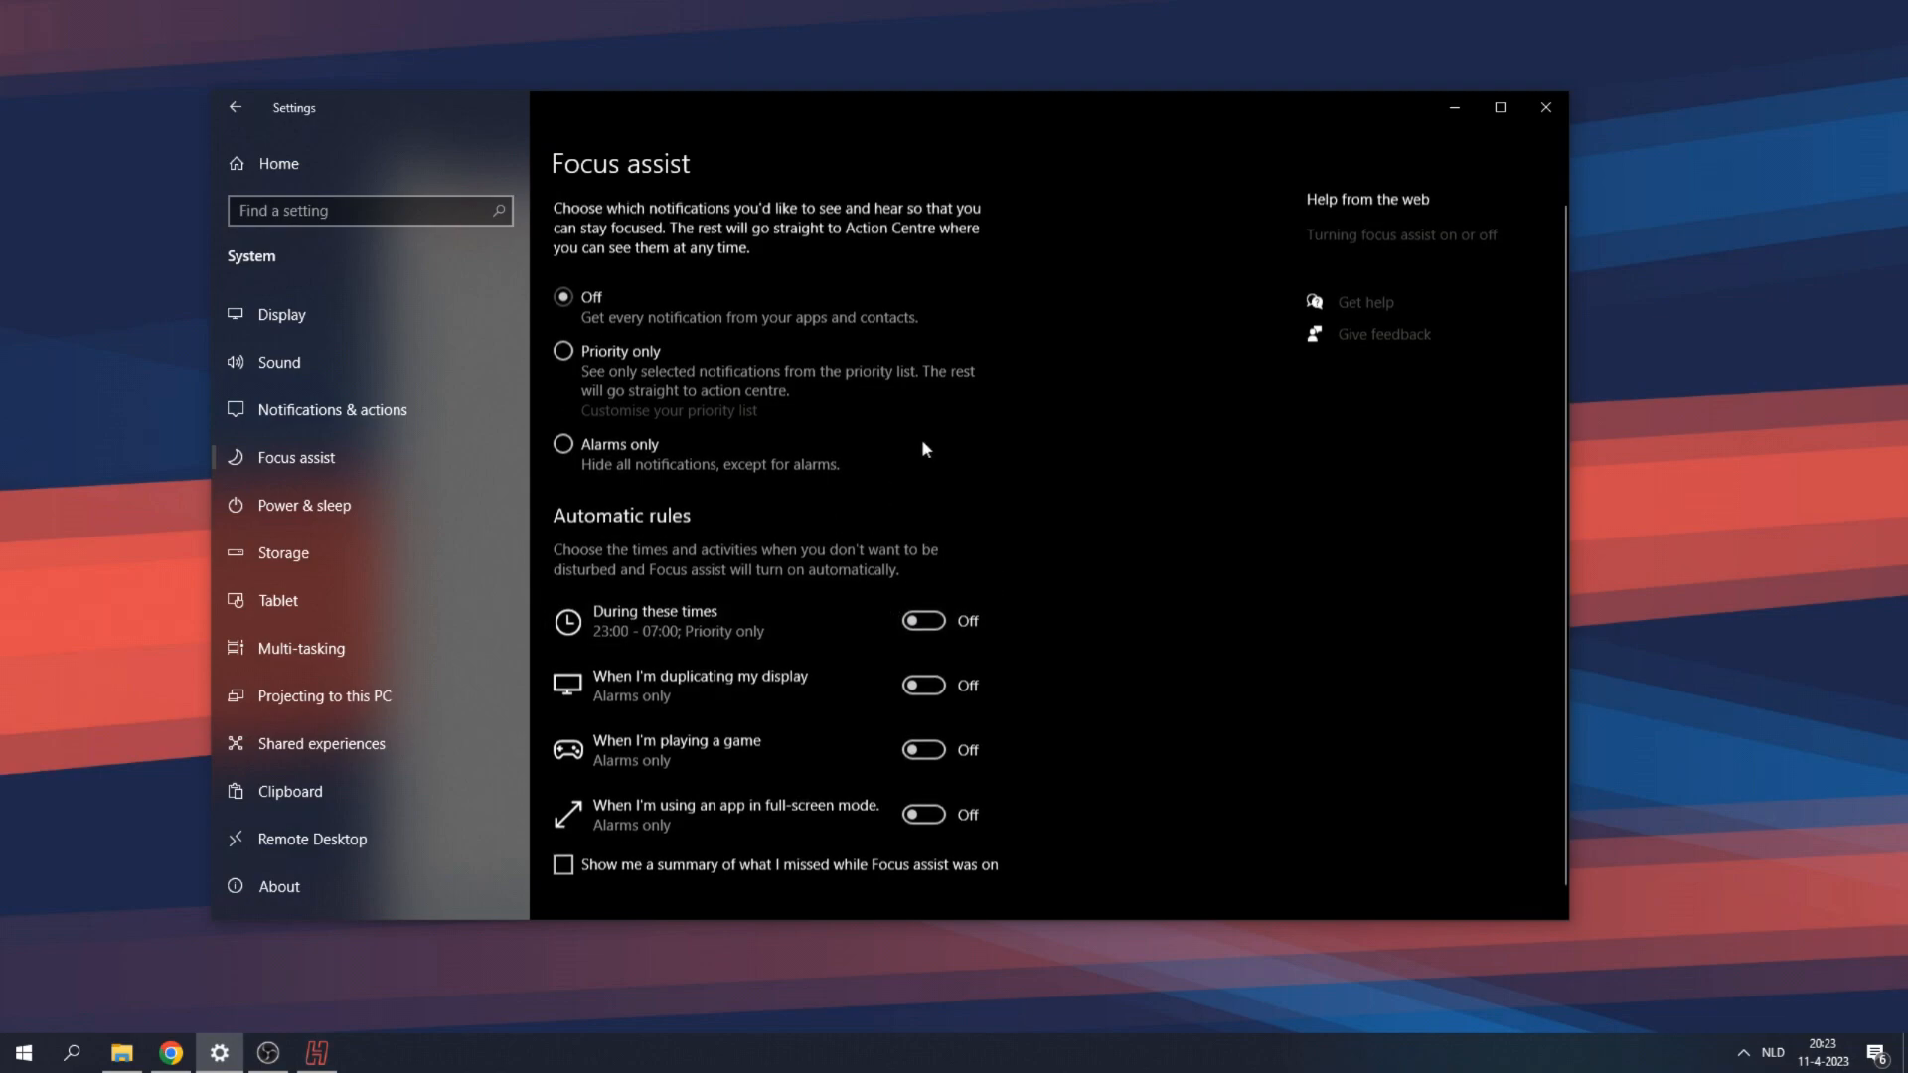
pyautogui.scroll(-1, 970, 505)
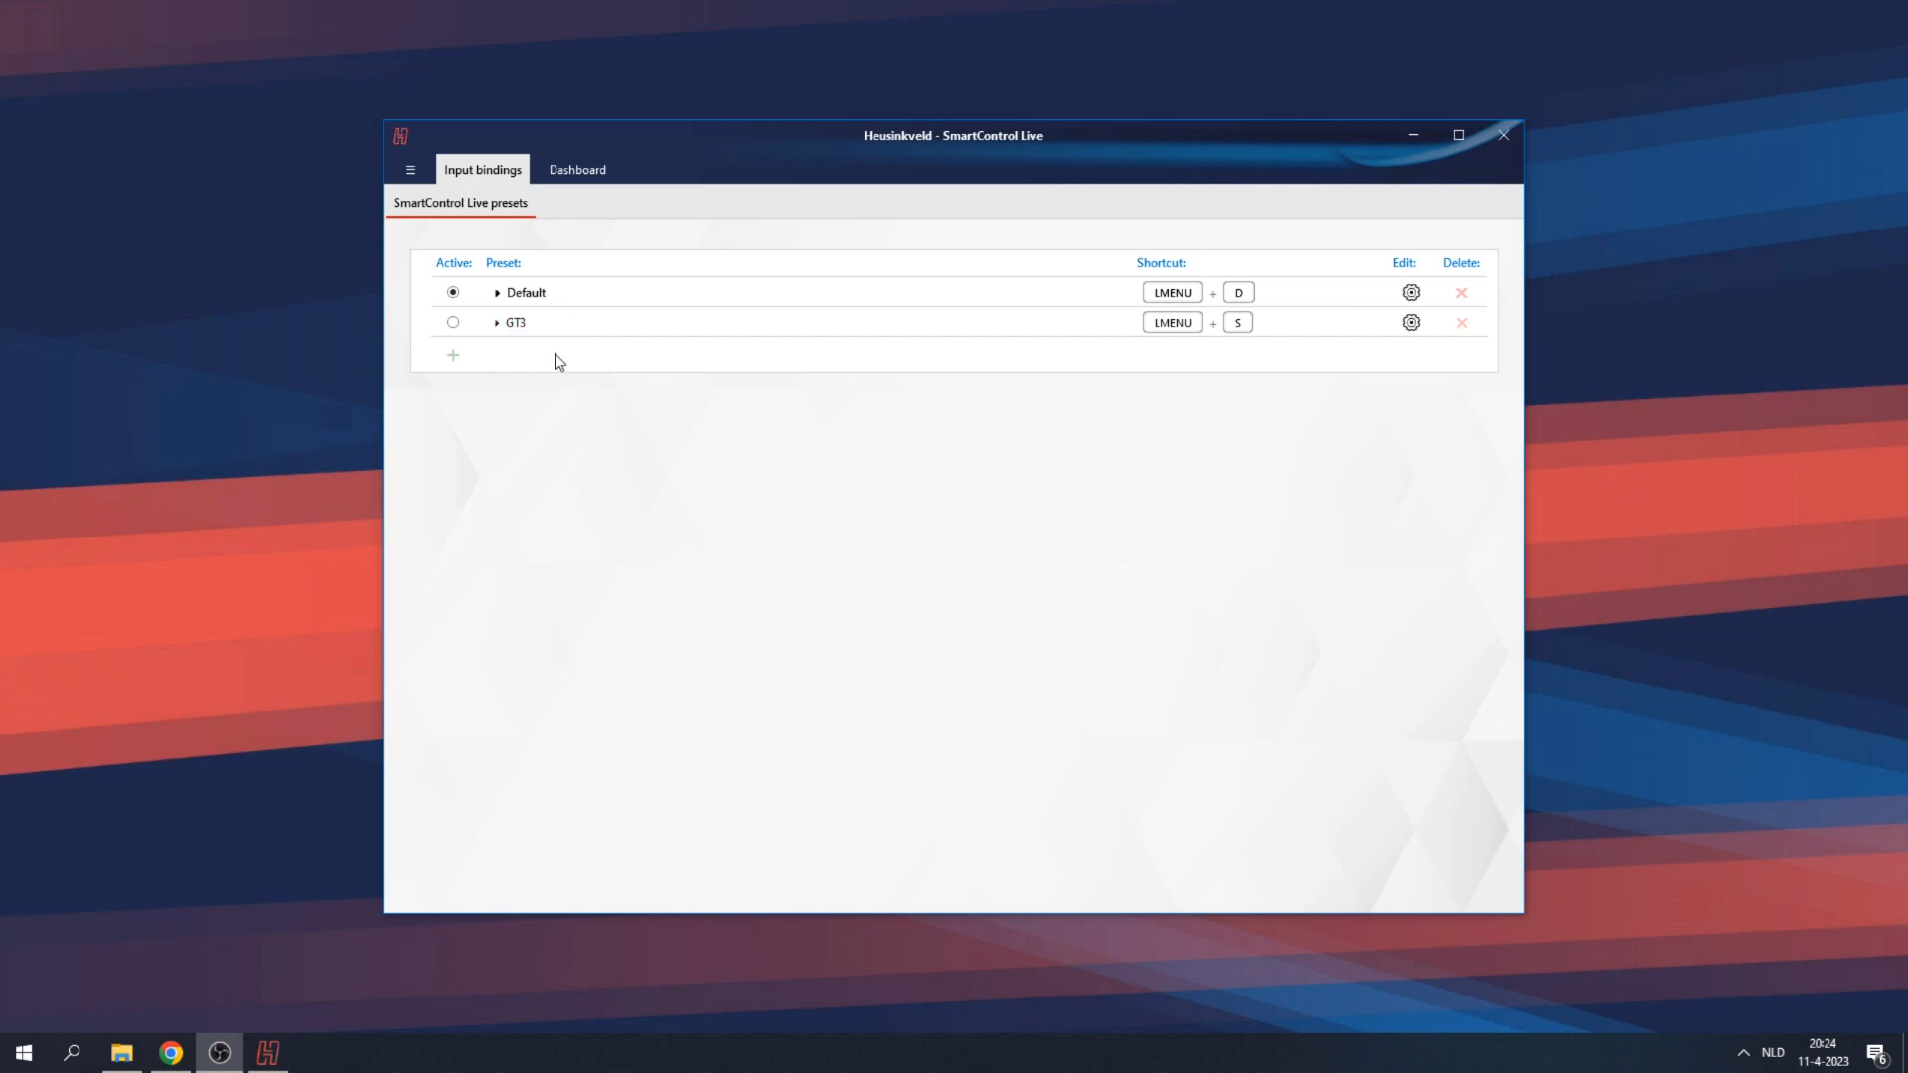
# - In SmartControl Live, add a preset named Tutorial with the shortcut LMENU + T and save it
pyautogui.click(454, 356)
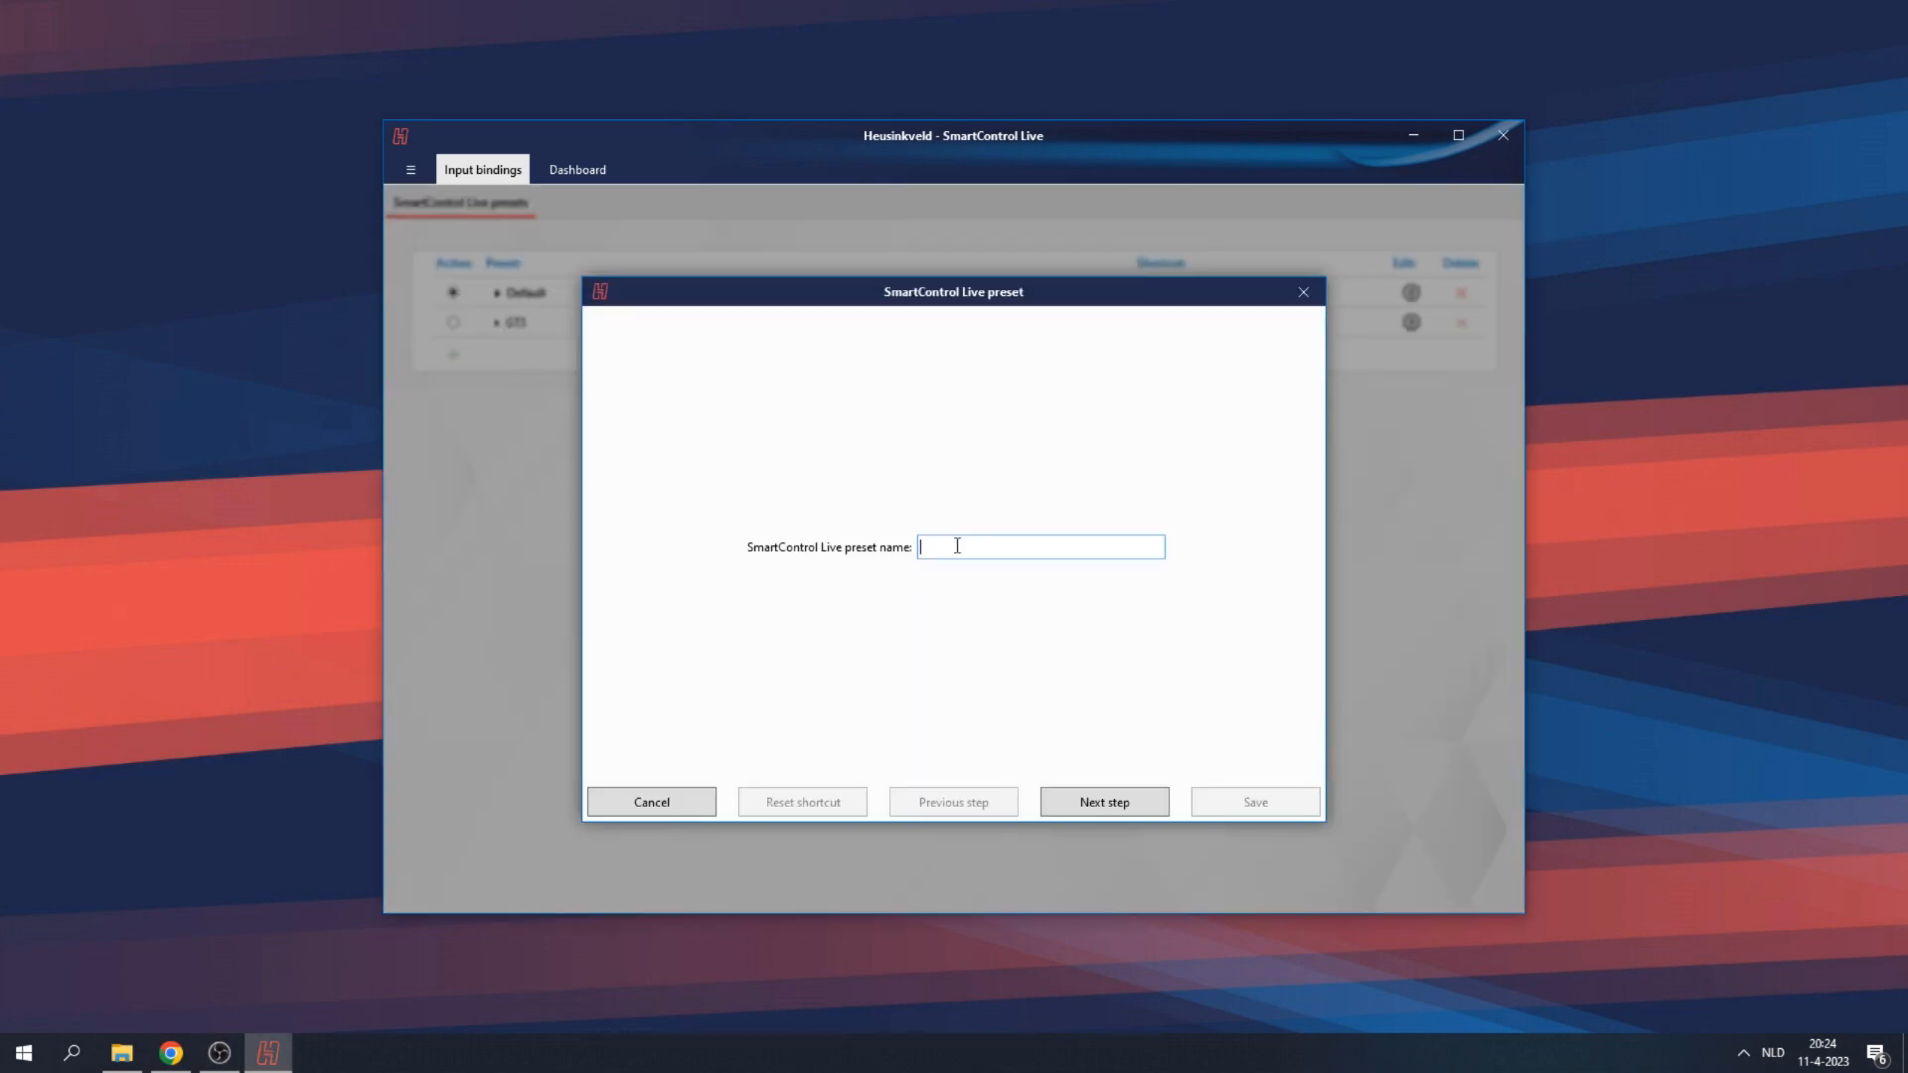
pyautogui.write('Tutorial')
pyautogui.click(1064, 795)
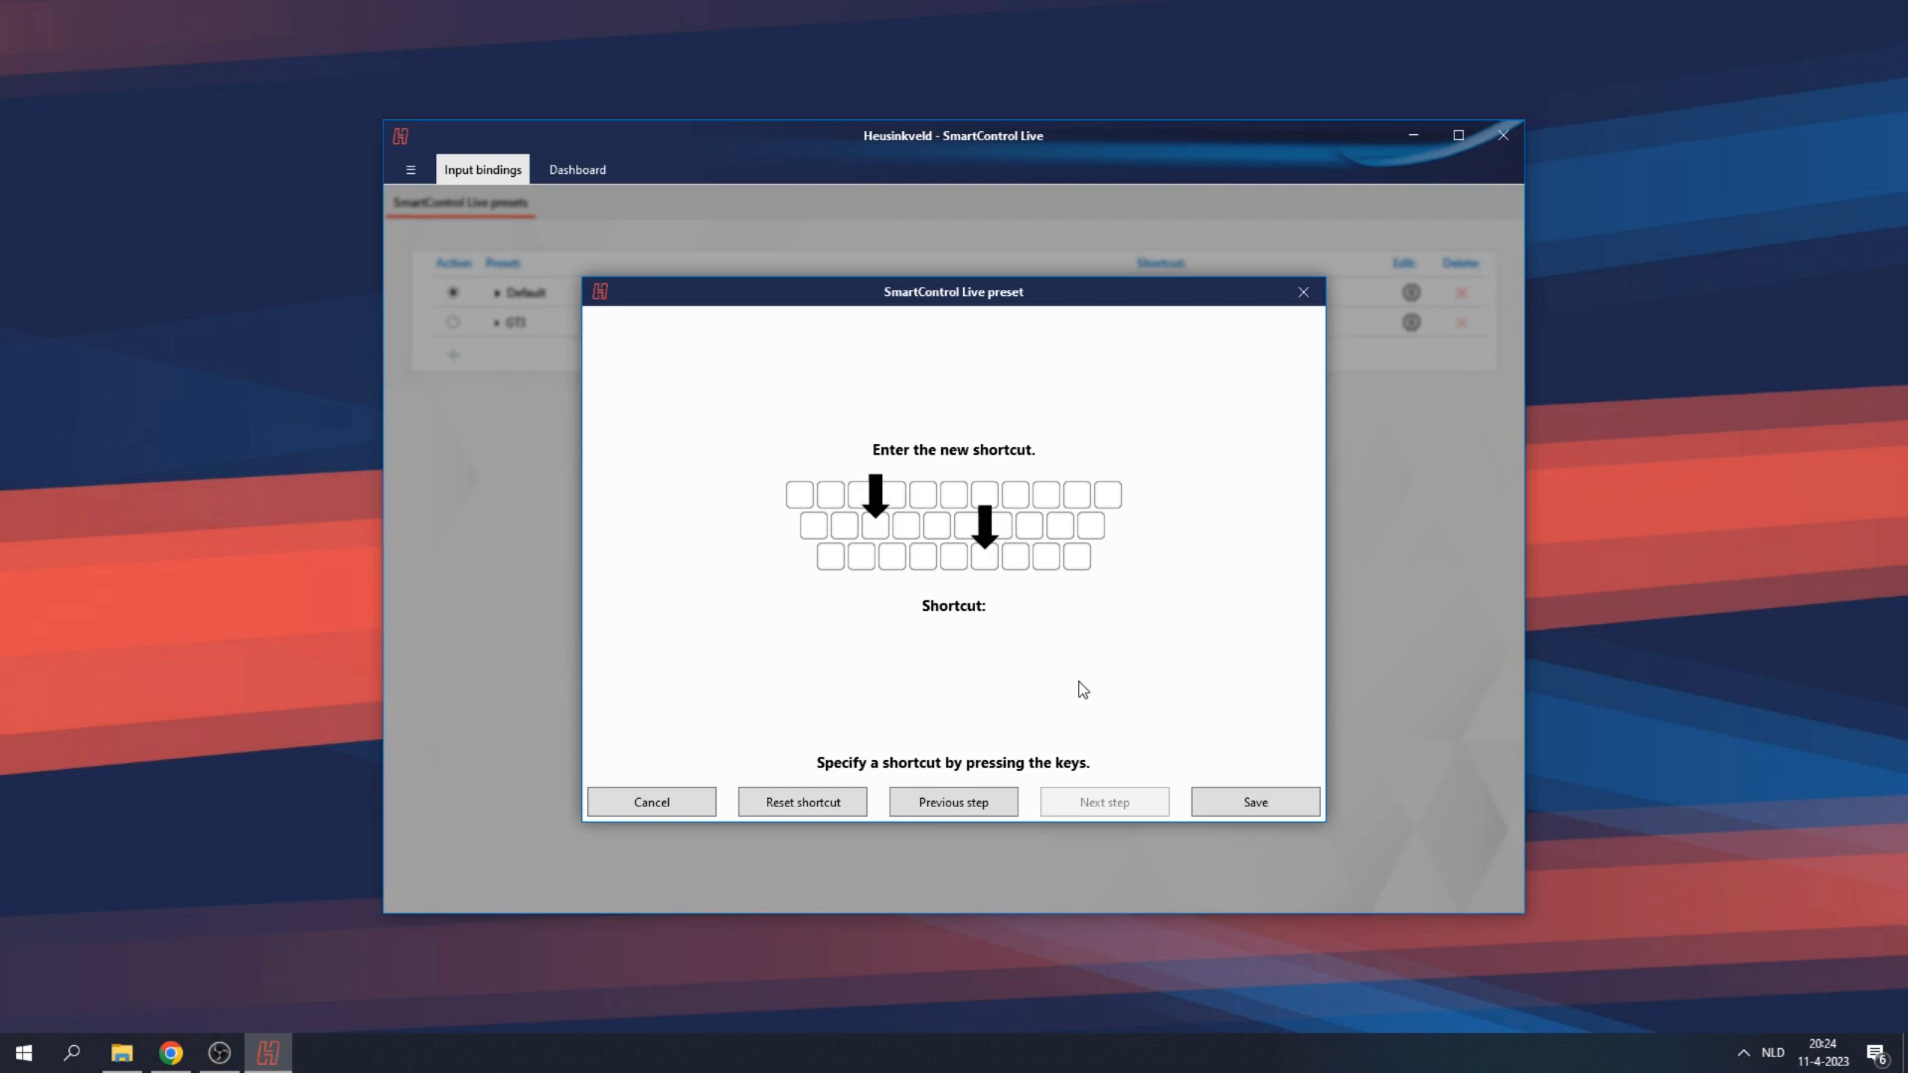
pyautogui.press('alt')
pyautogui.hotkey('alt', 't')
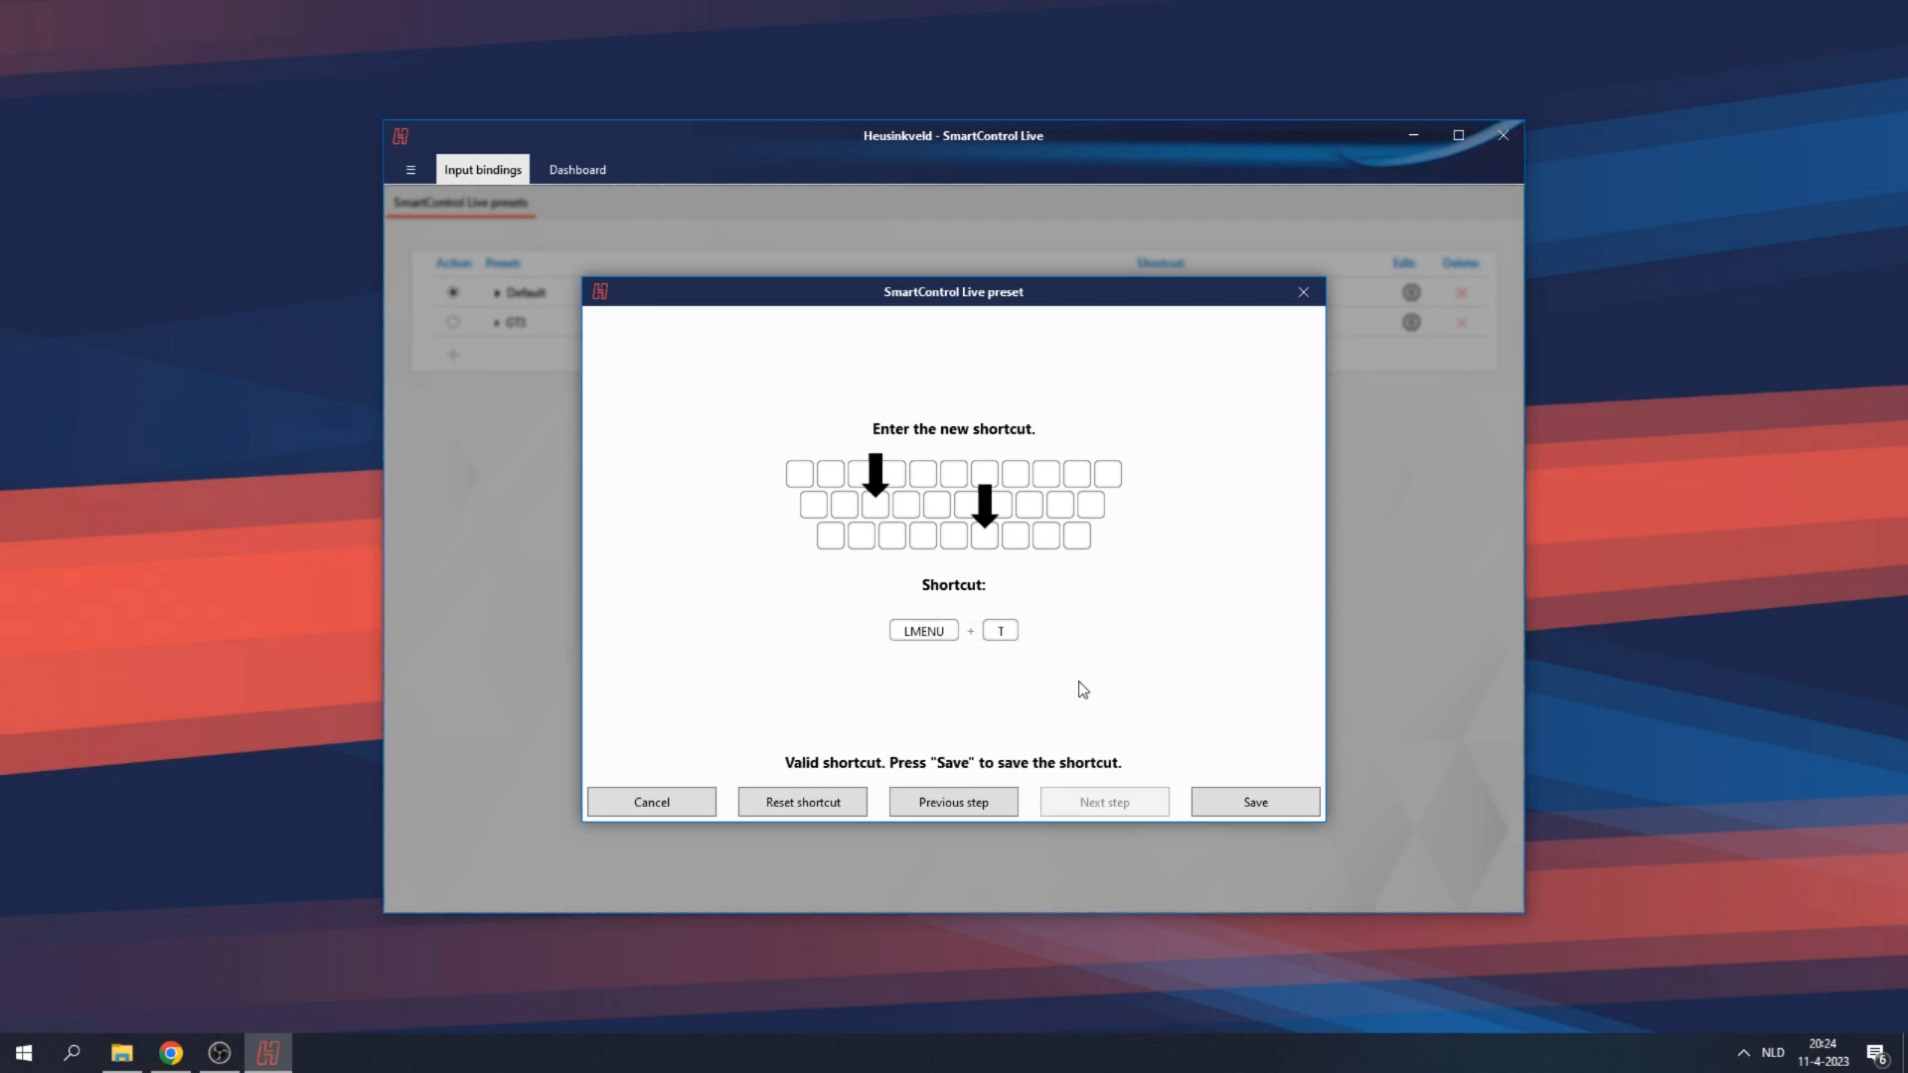
pyautogui.click(1252, 805)
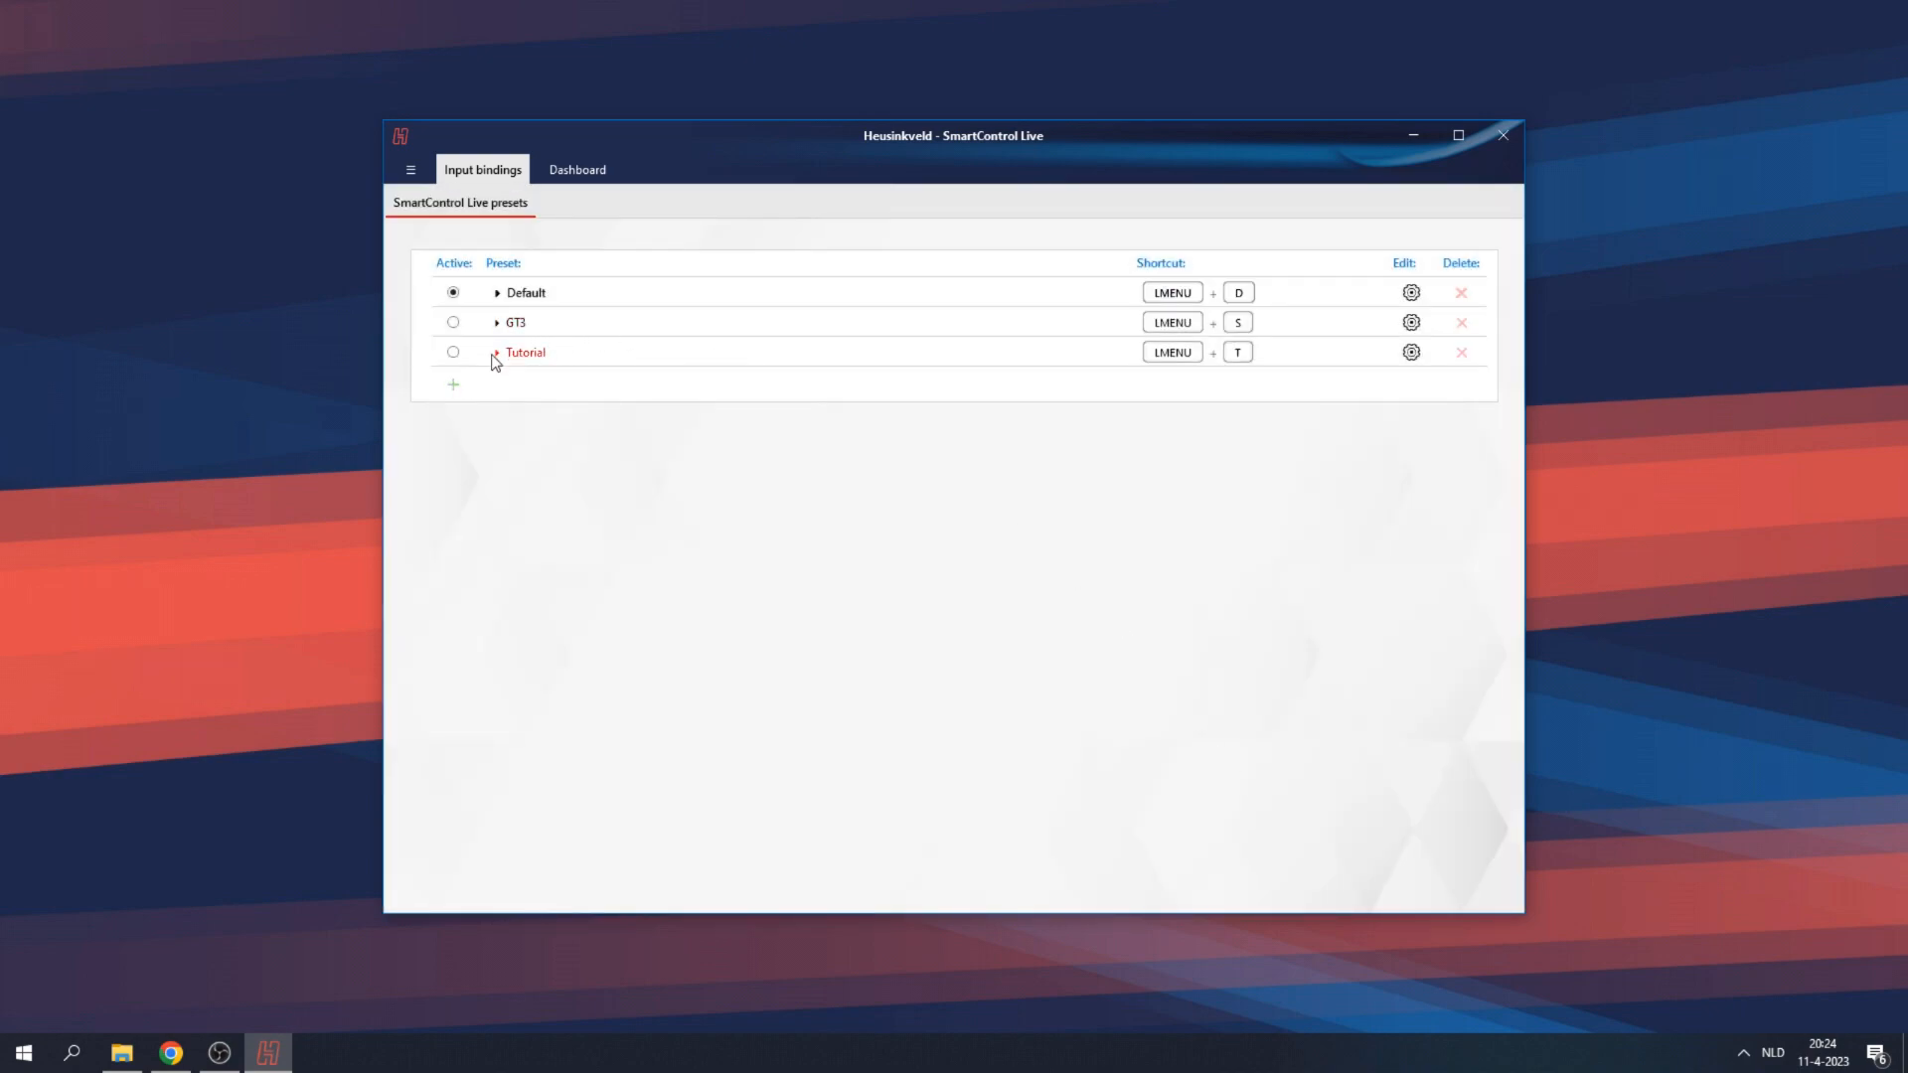
# - Make the Tutorial preset active, expand it and add the Ascher Racing F64 as an input binding device
pyautogui.click(497, 356)
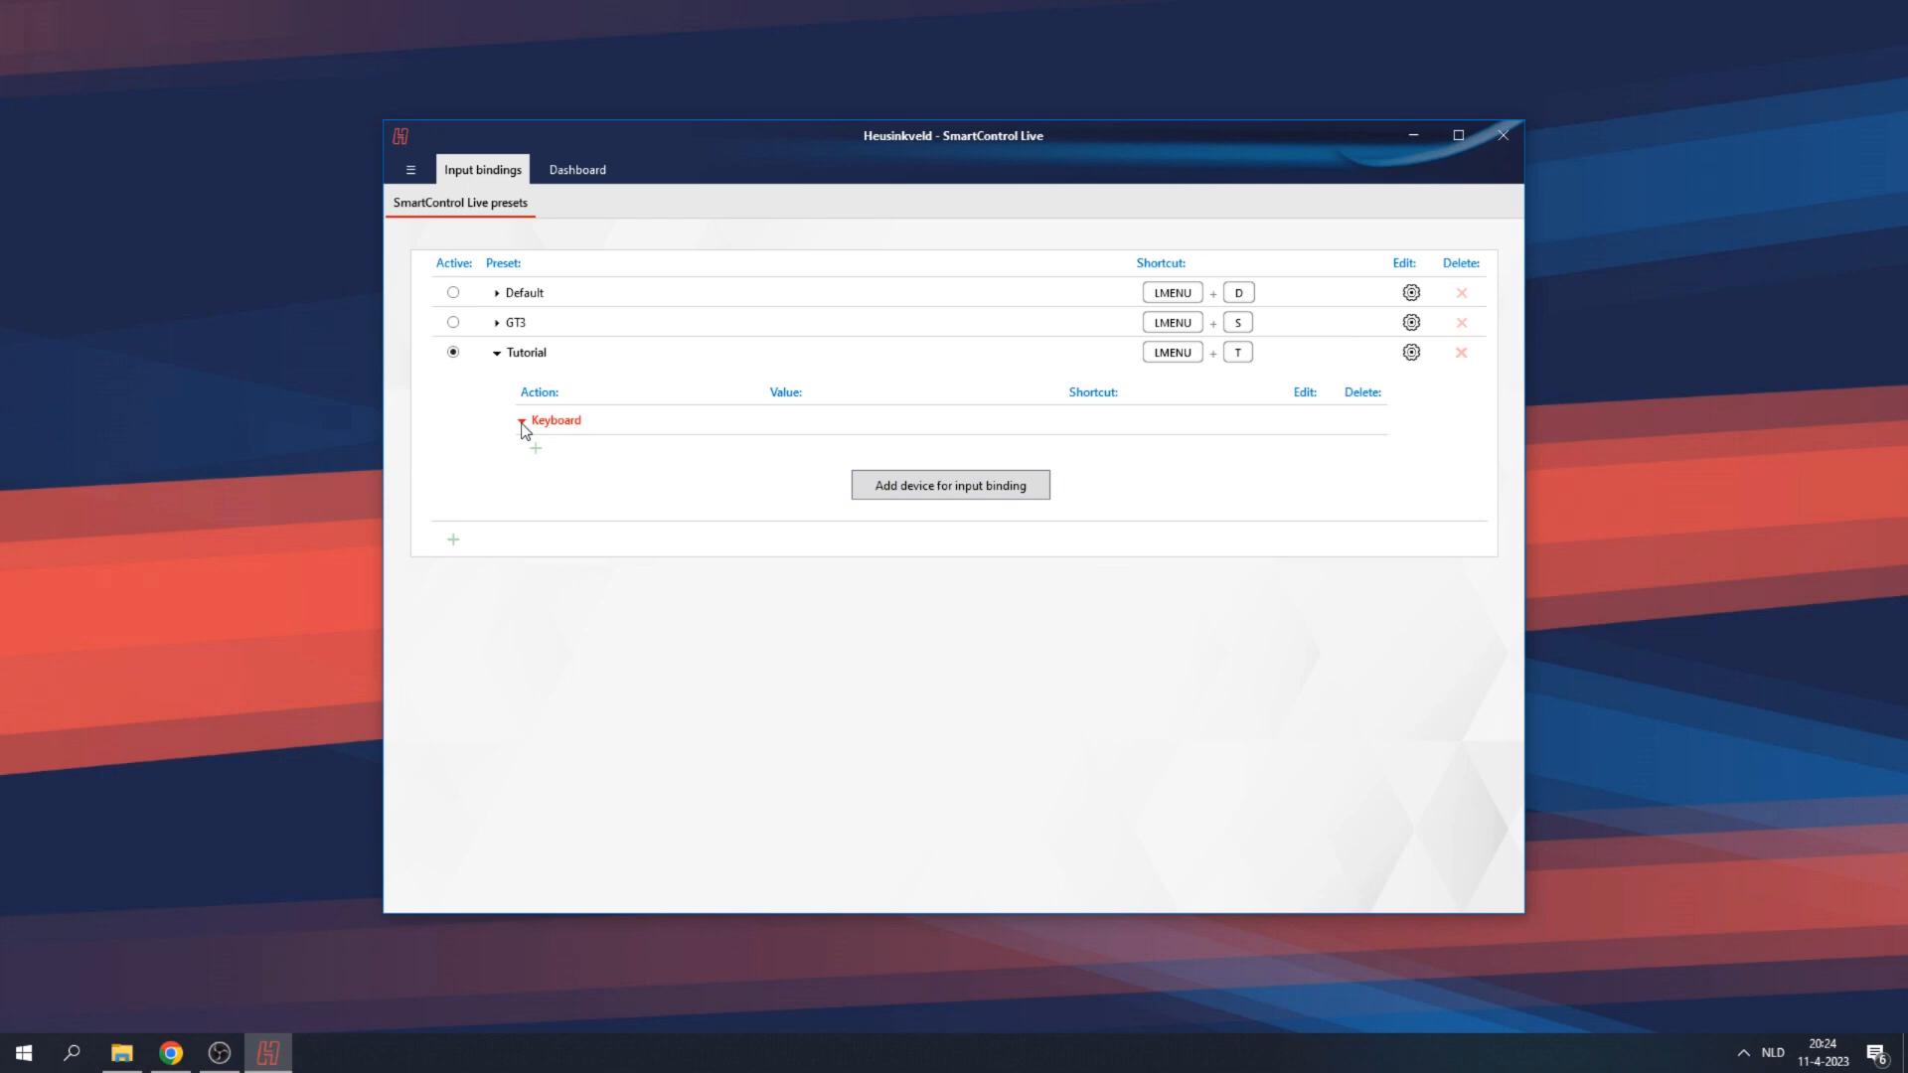
pyautogui.click(897, 489)
pyautogui.click(954, 542)
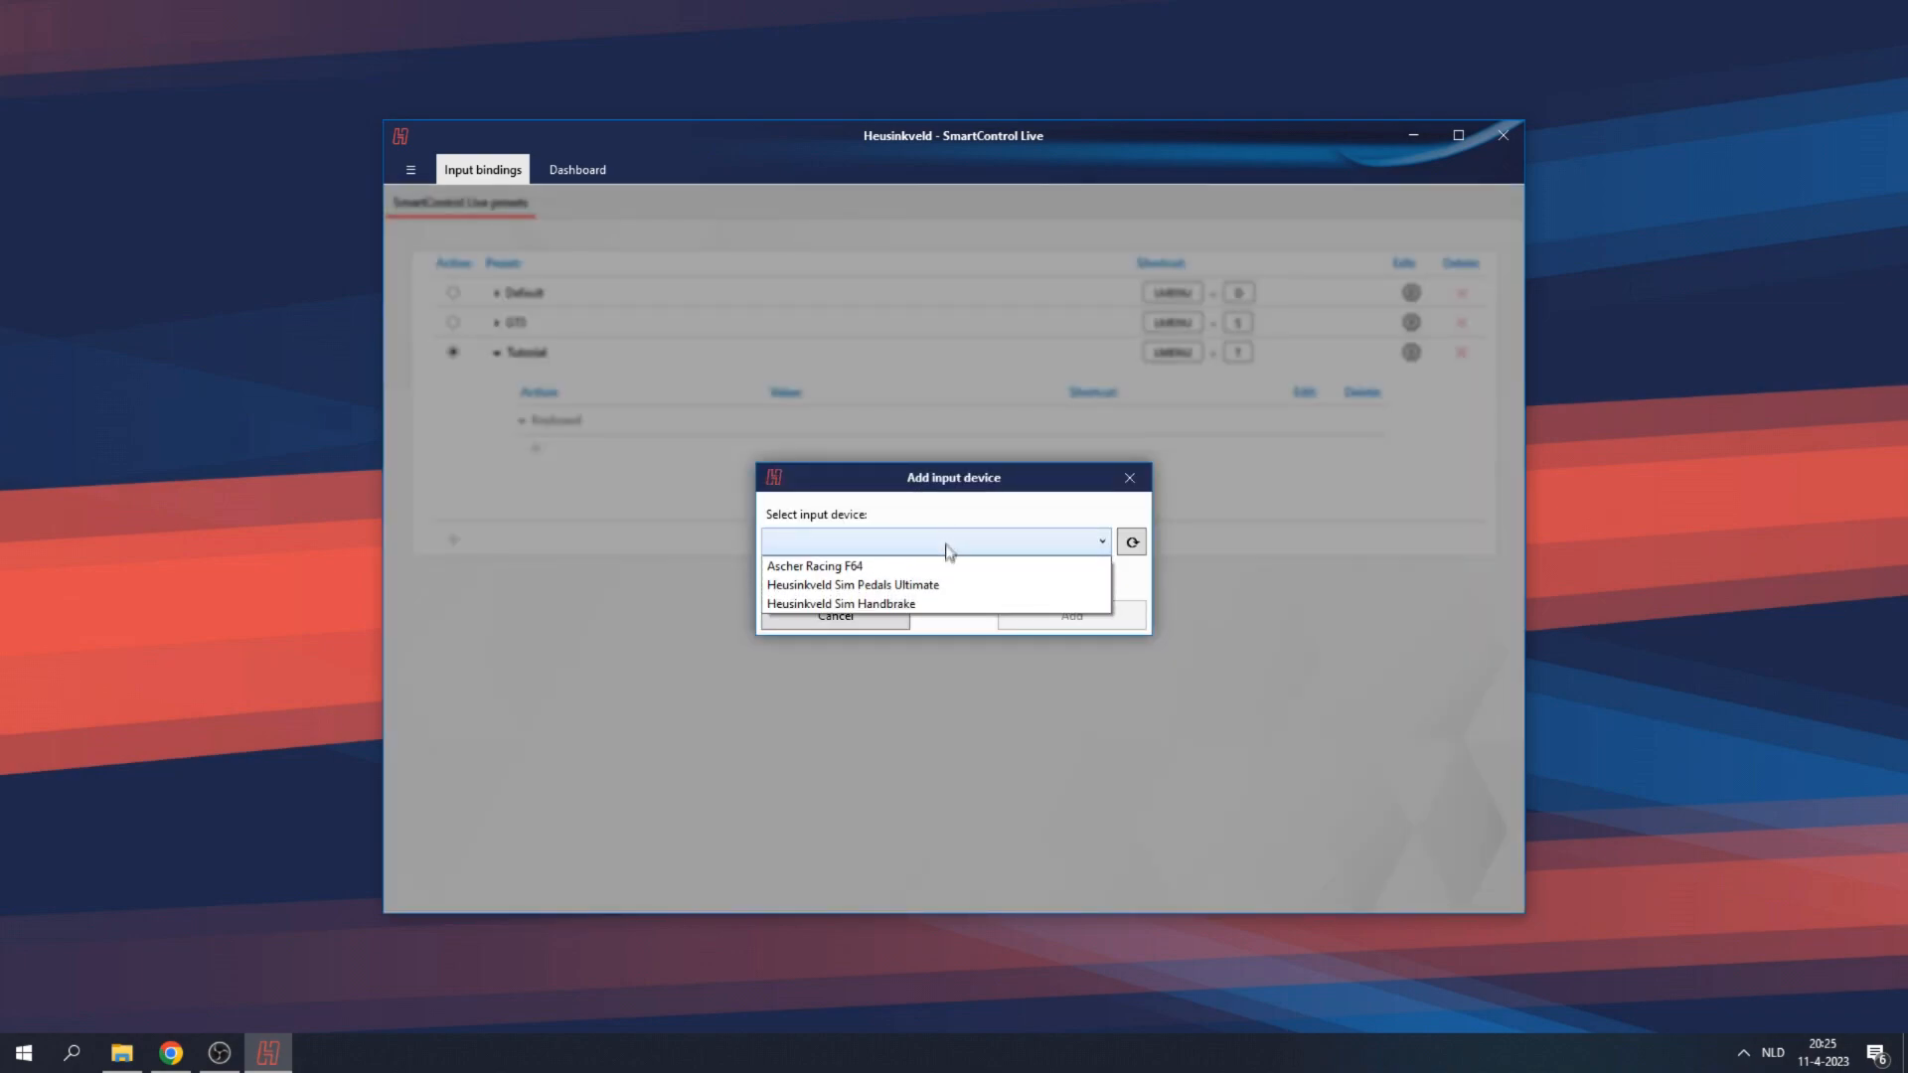
pyautogui.click(850, 566)
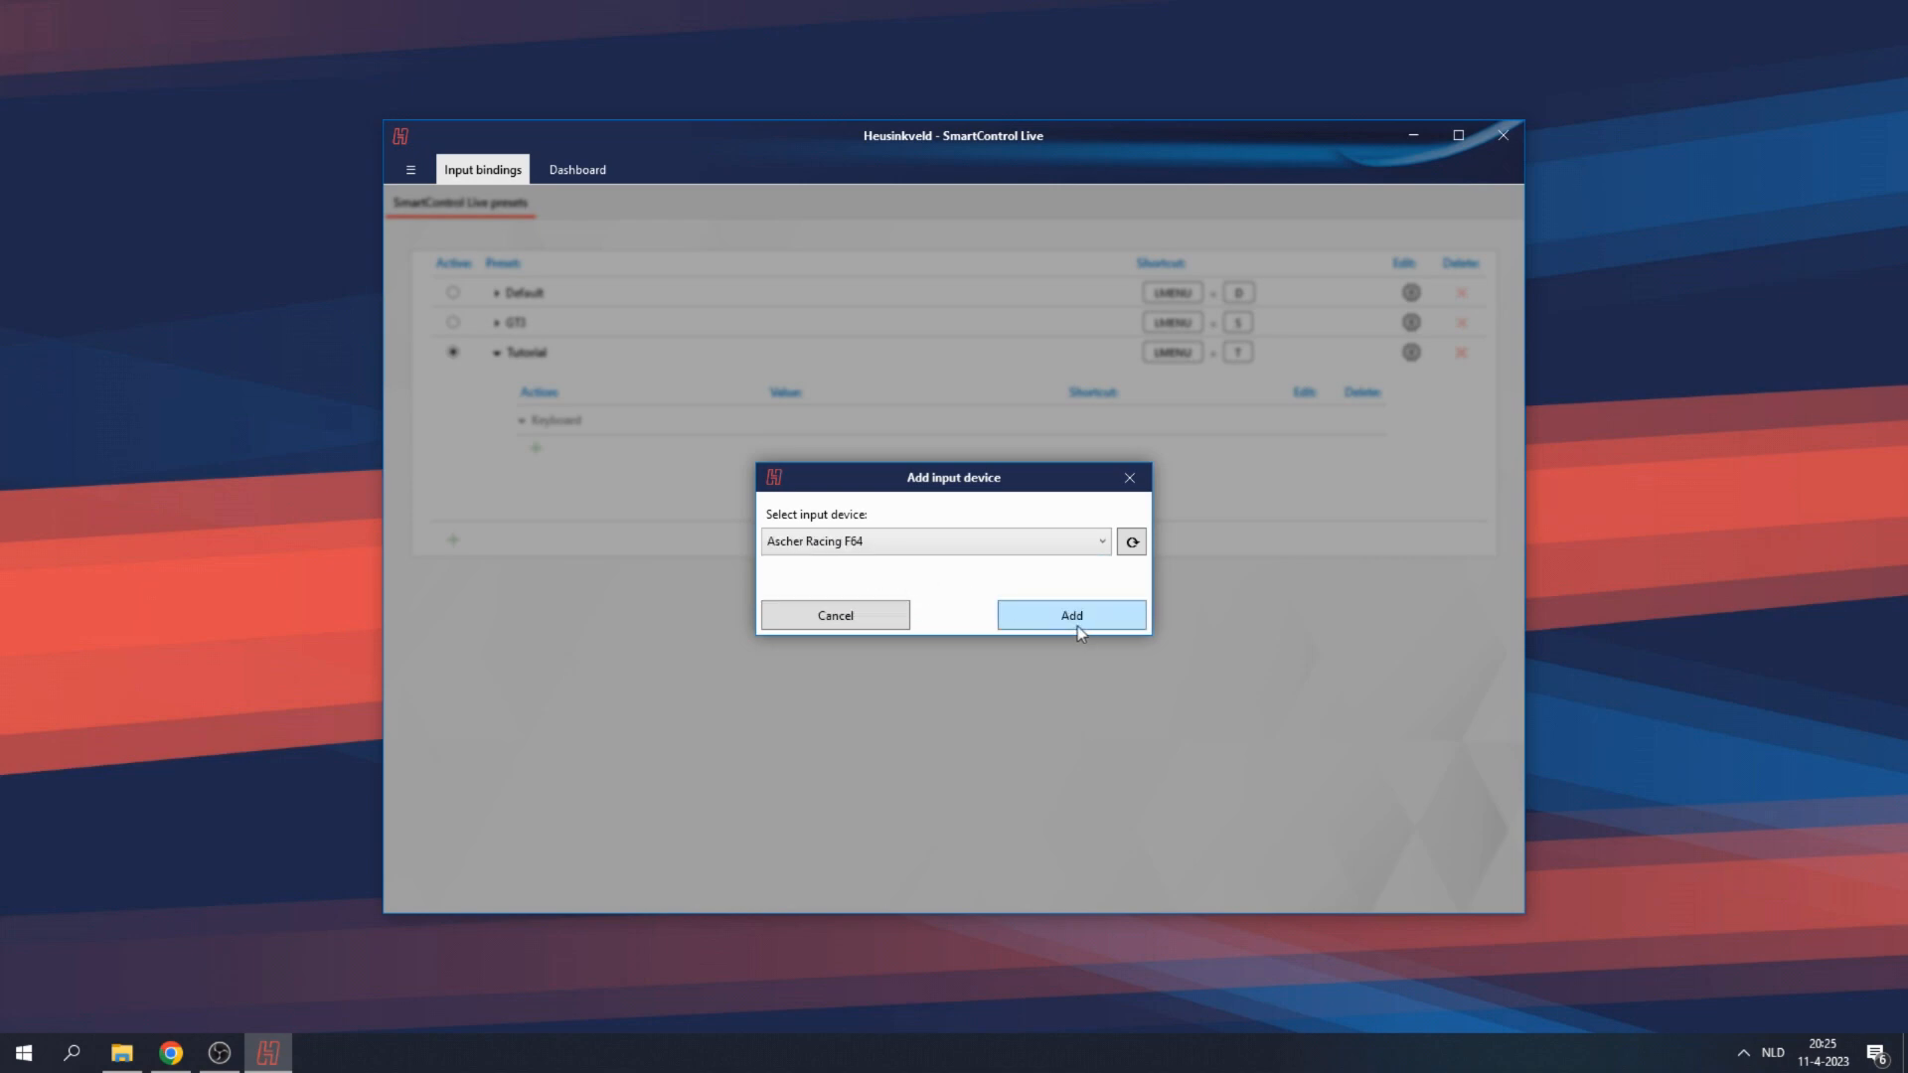
pyautogui.click(1074, 622)
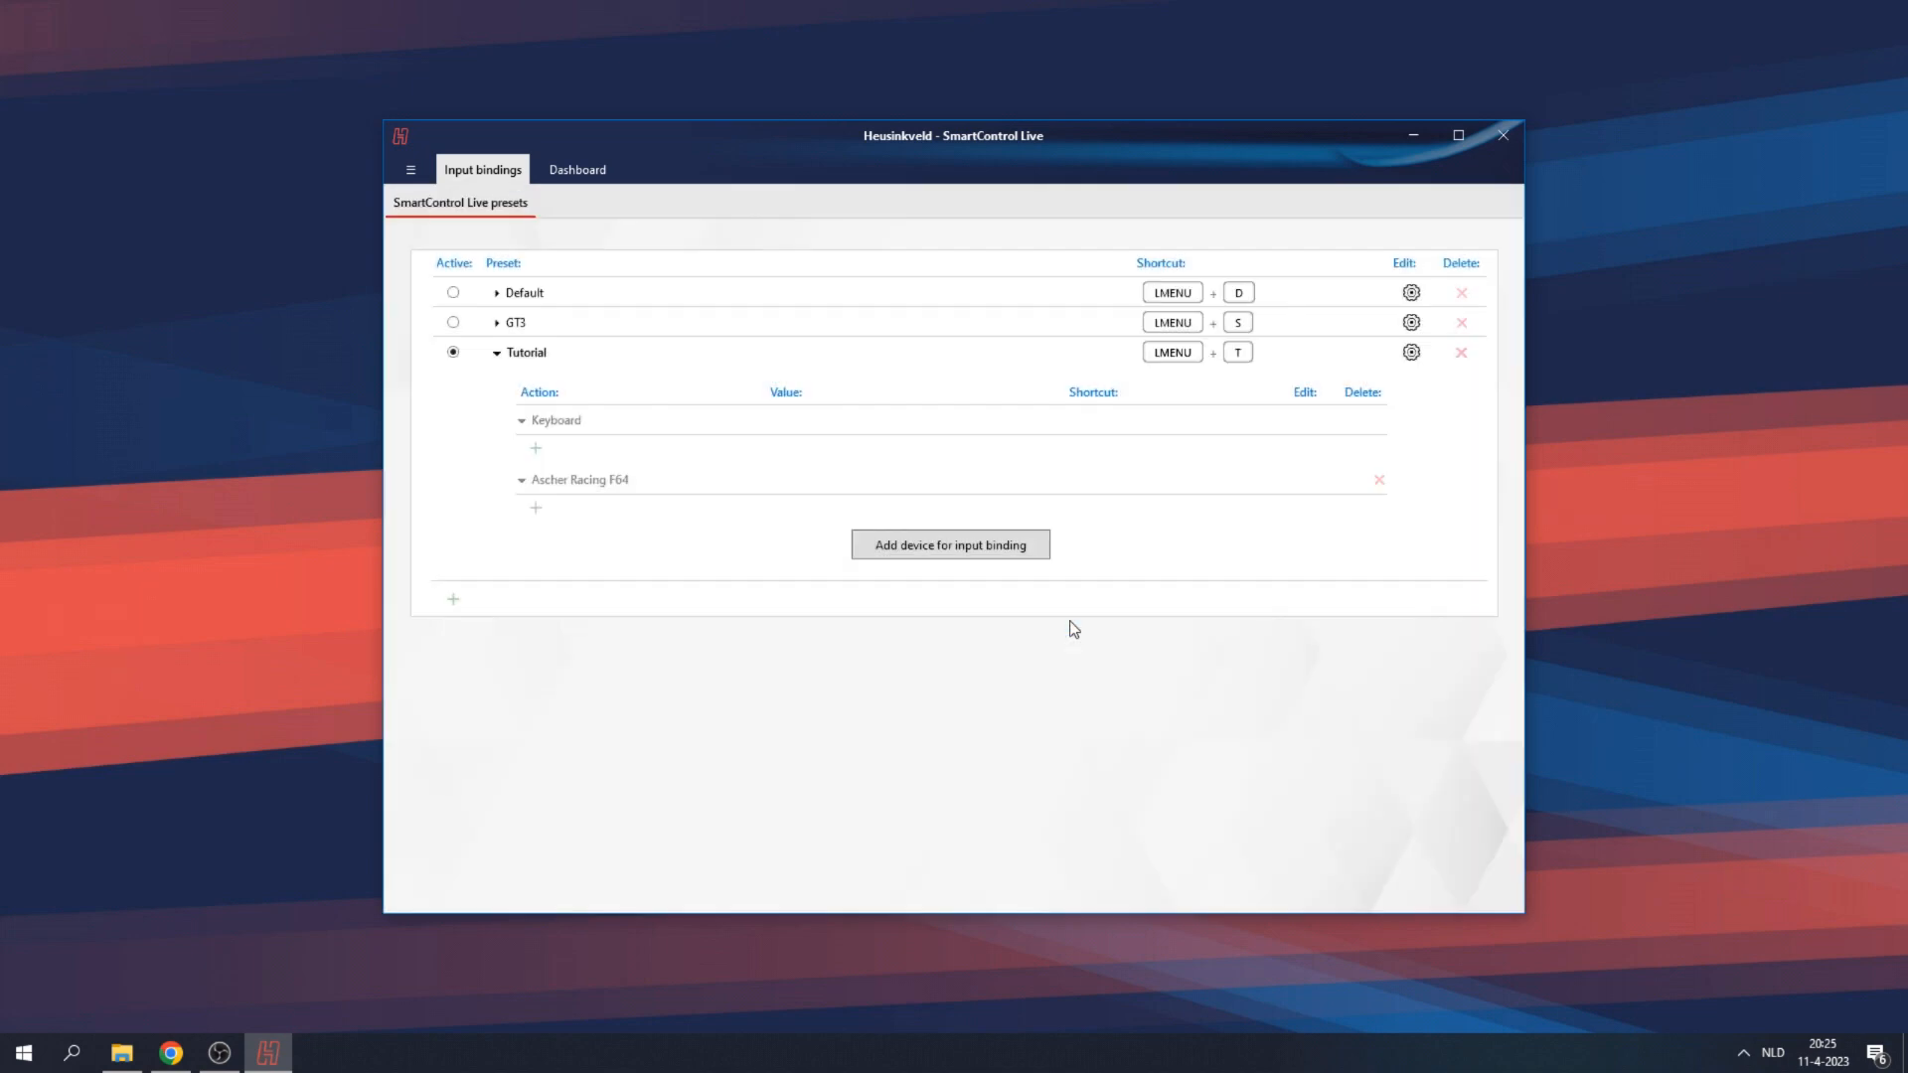
# - Add an Ascher Racing F64 binding that sets the Rain_V1 profile with Button5, and save it
pyautogui.click(536, 509)
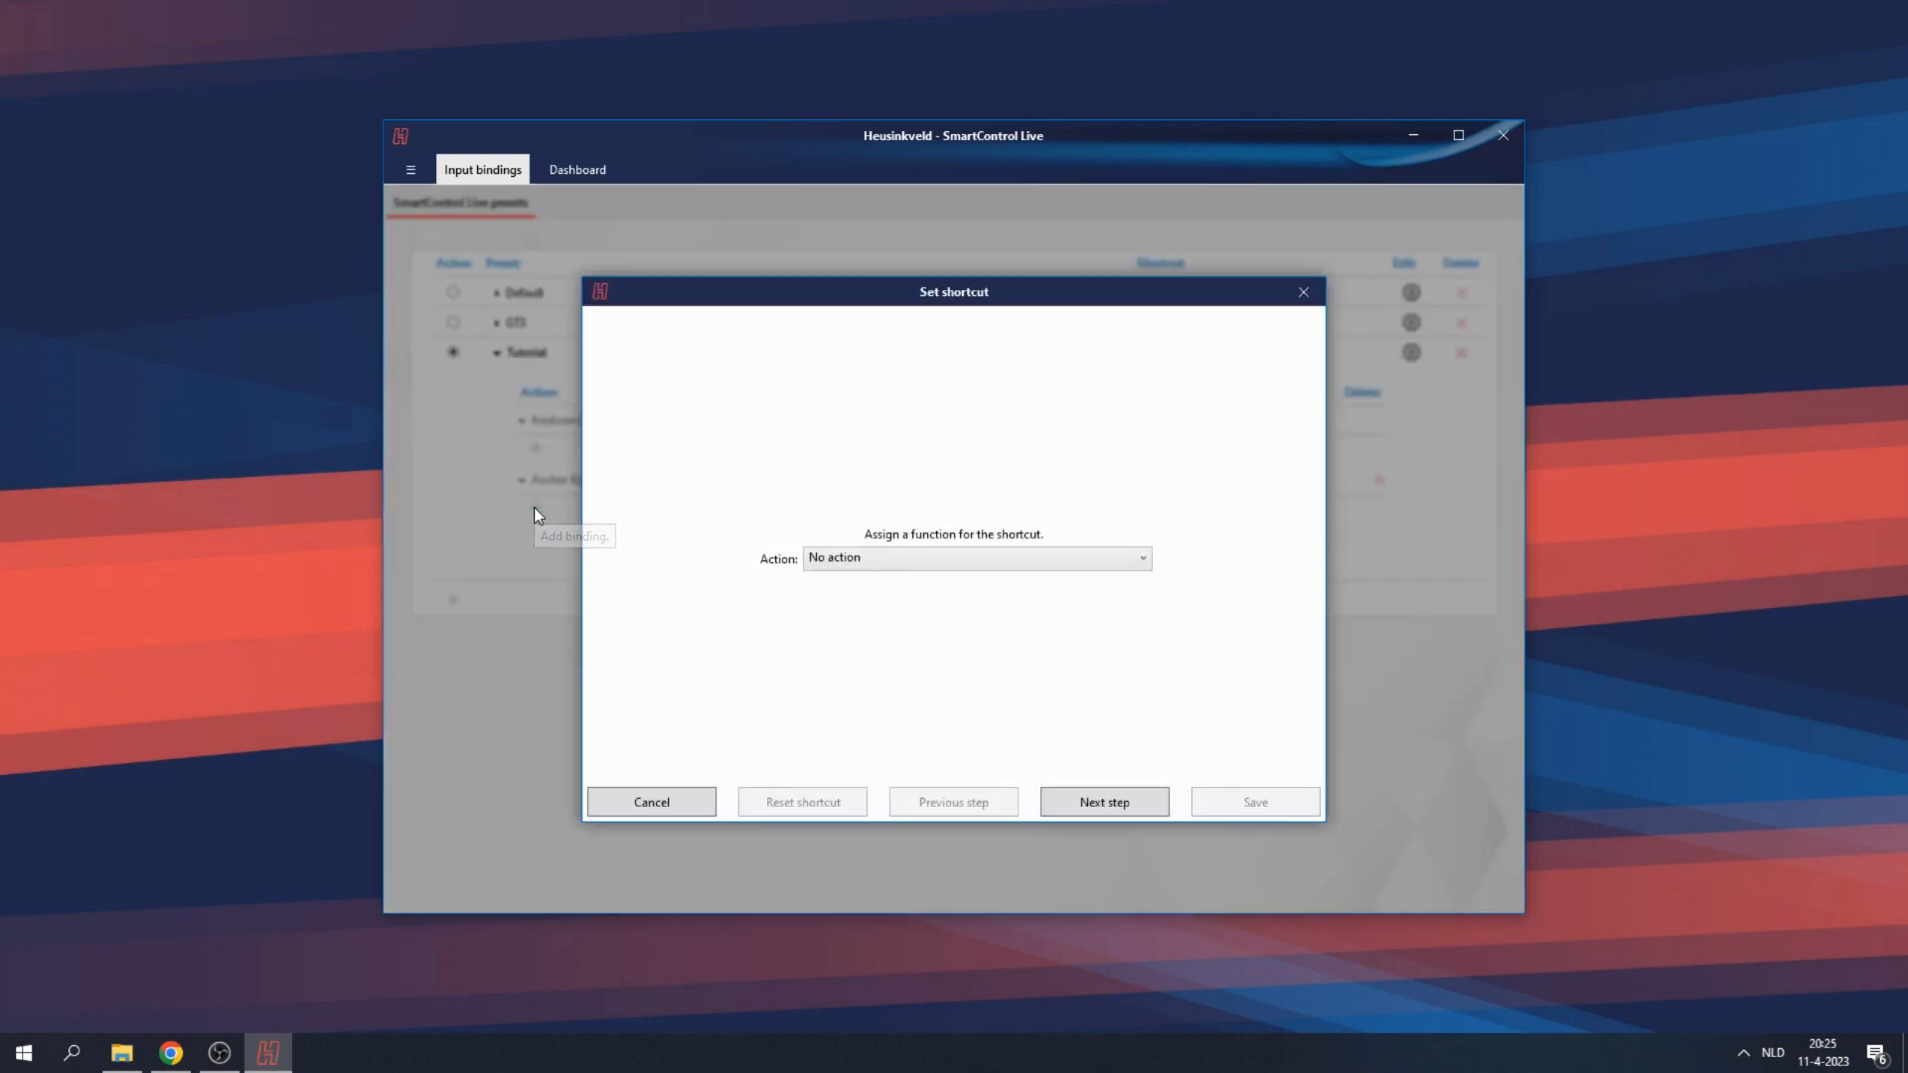
pyautogui.click(920, 557)
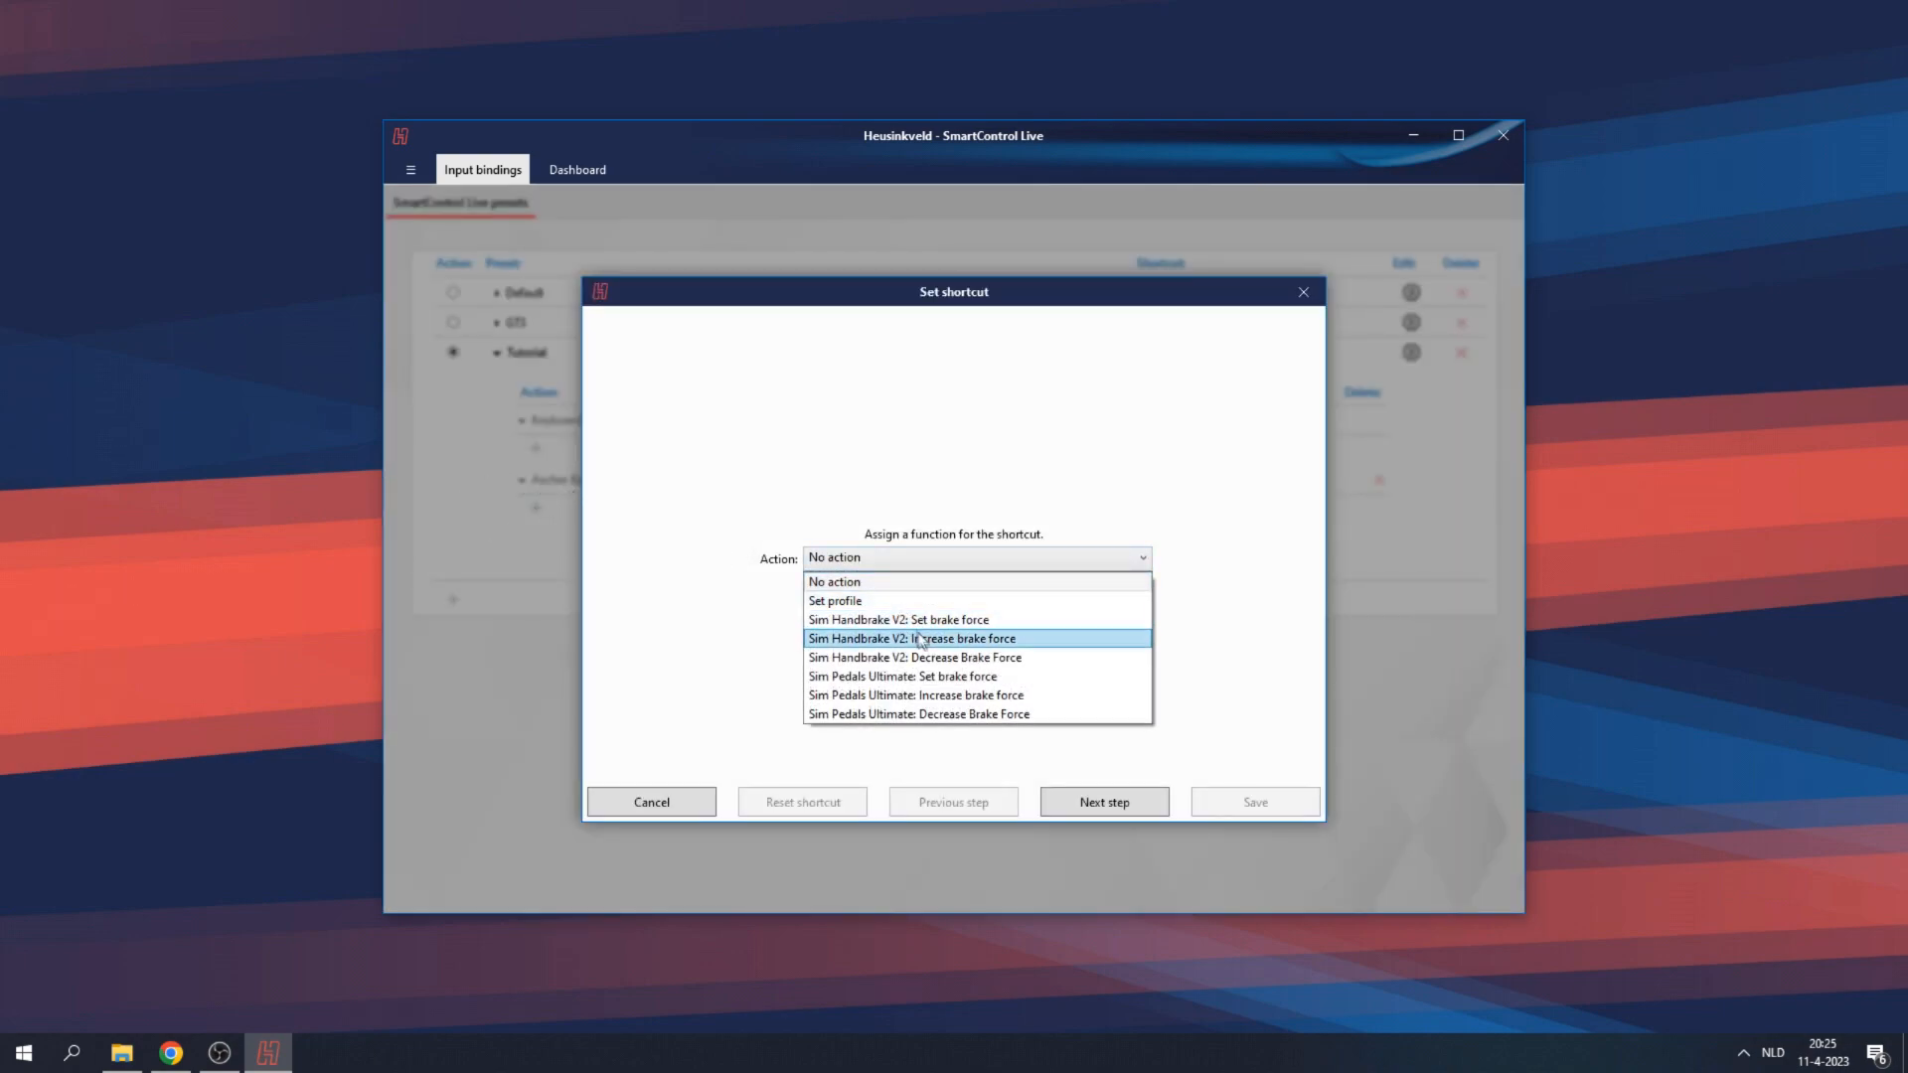
pyautogui.click(855, 600)
pyautogui.click(837, 571)
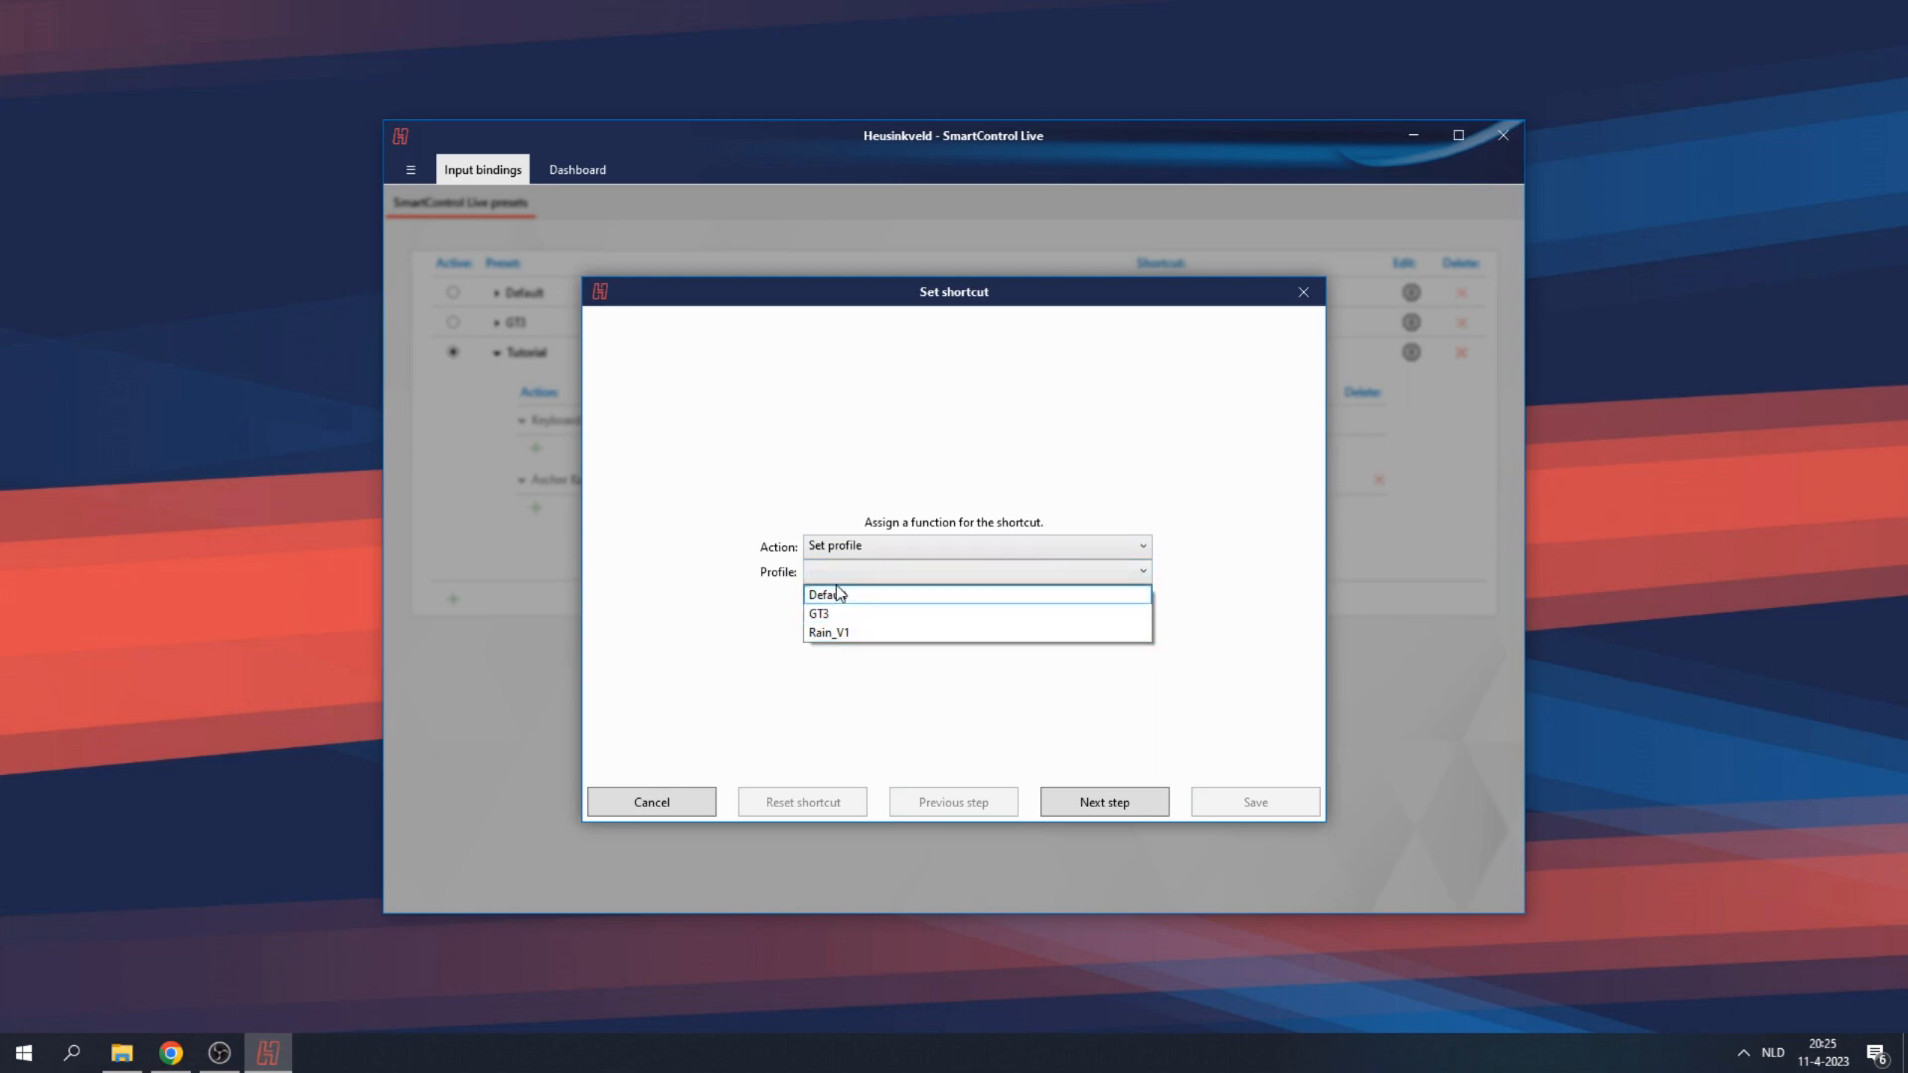
pyautogui.click(844, 633)
pyautogui.click(1095, 802)
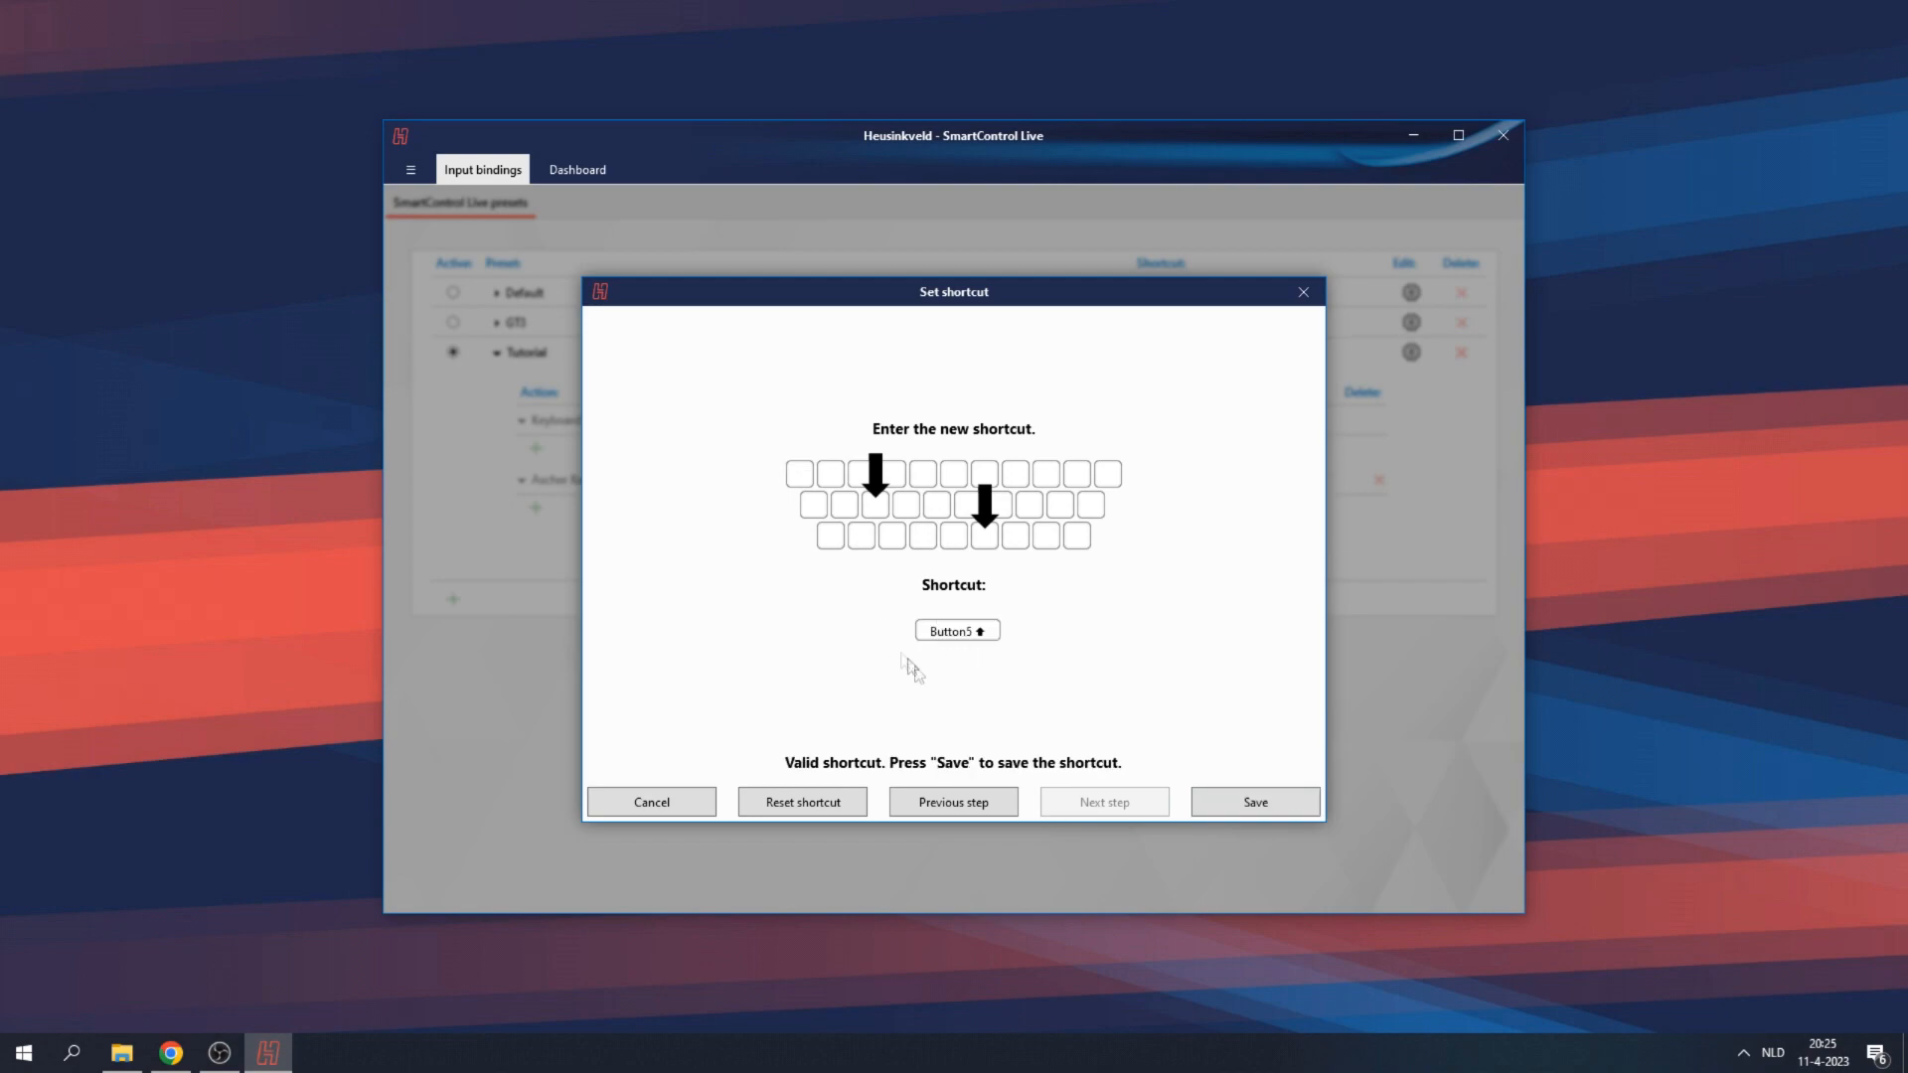
pyautogui.click(1228, 804)
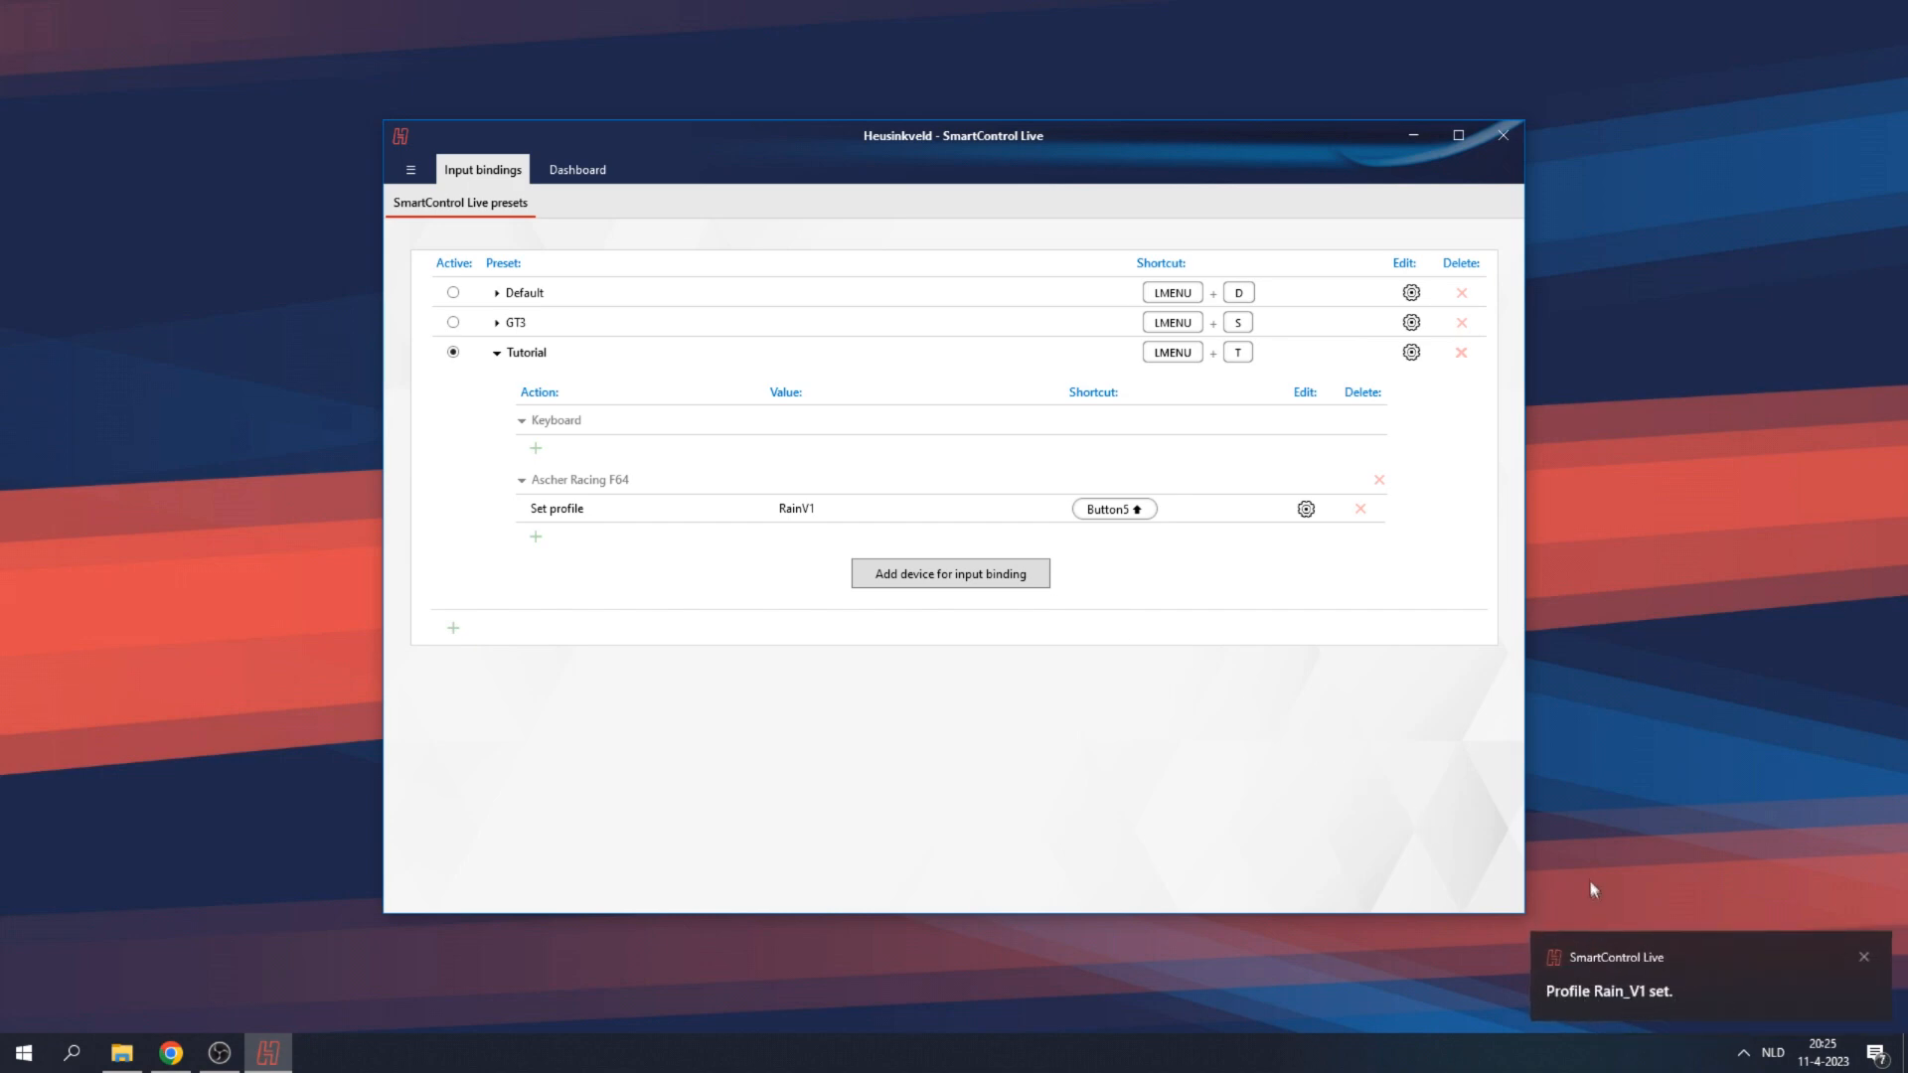
# - Add a second Ascher Racing F64 binding that increases the Sim Pedals Ultimate brake force by 5 with Button13, and save it
pyautogui.click(536, 537)
pyautogui.click(927, 554)
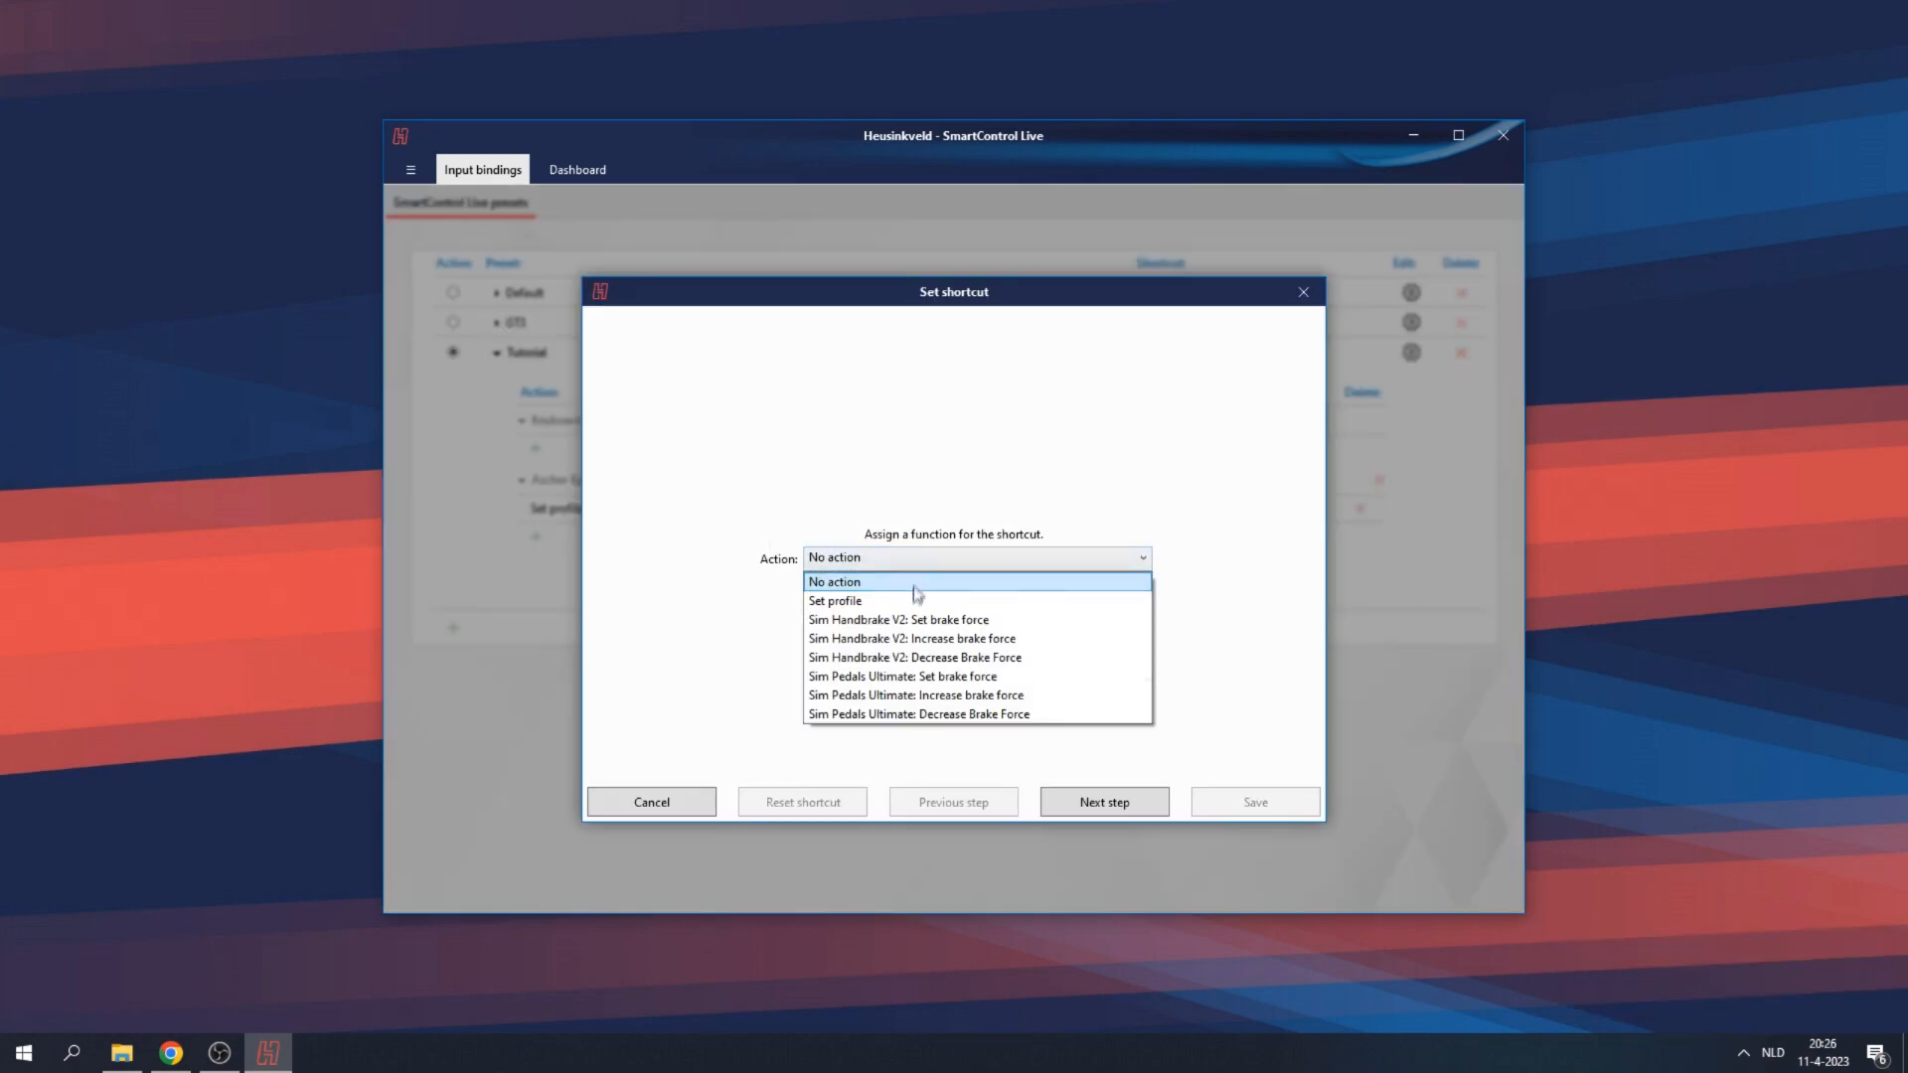
pyautogui.click(944, 701)
pyautogui.click(863, 574)
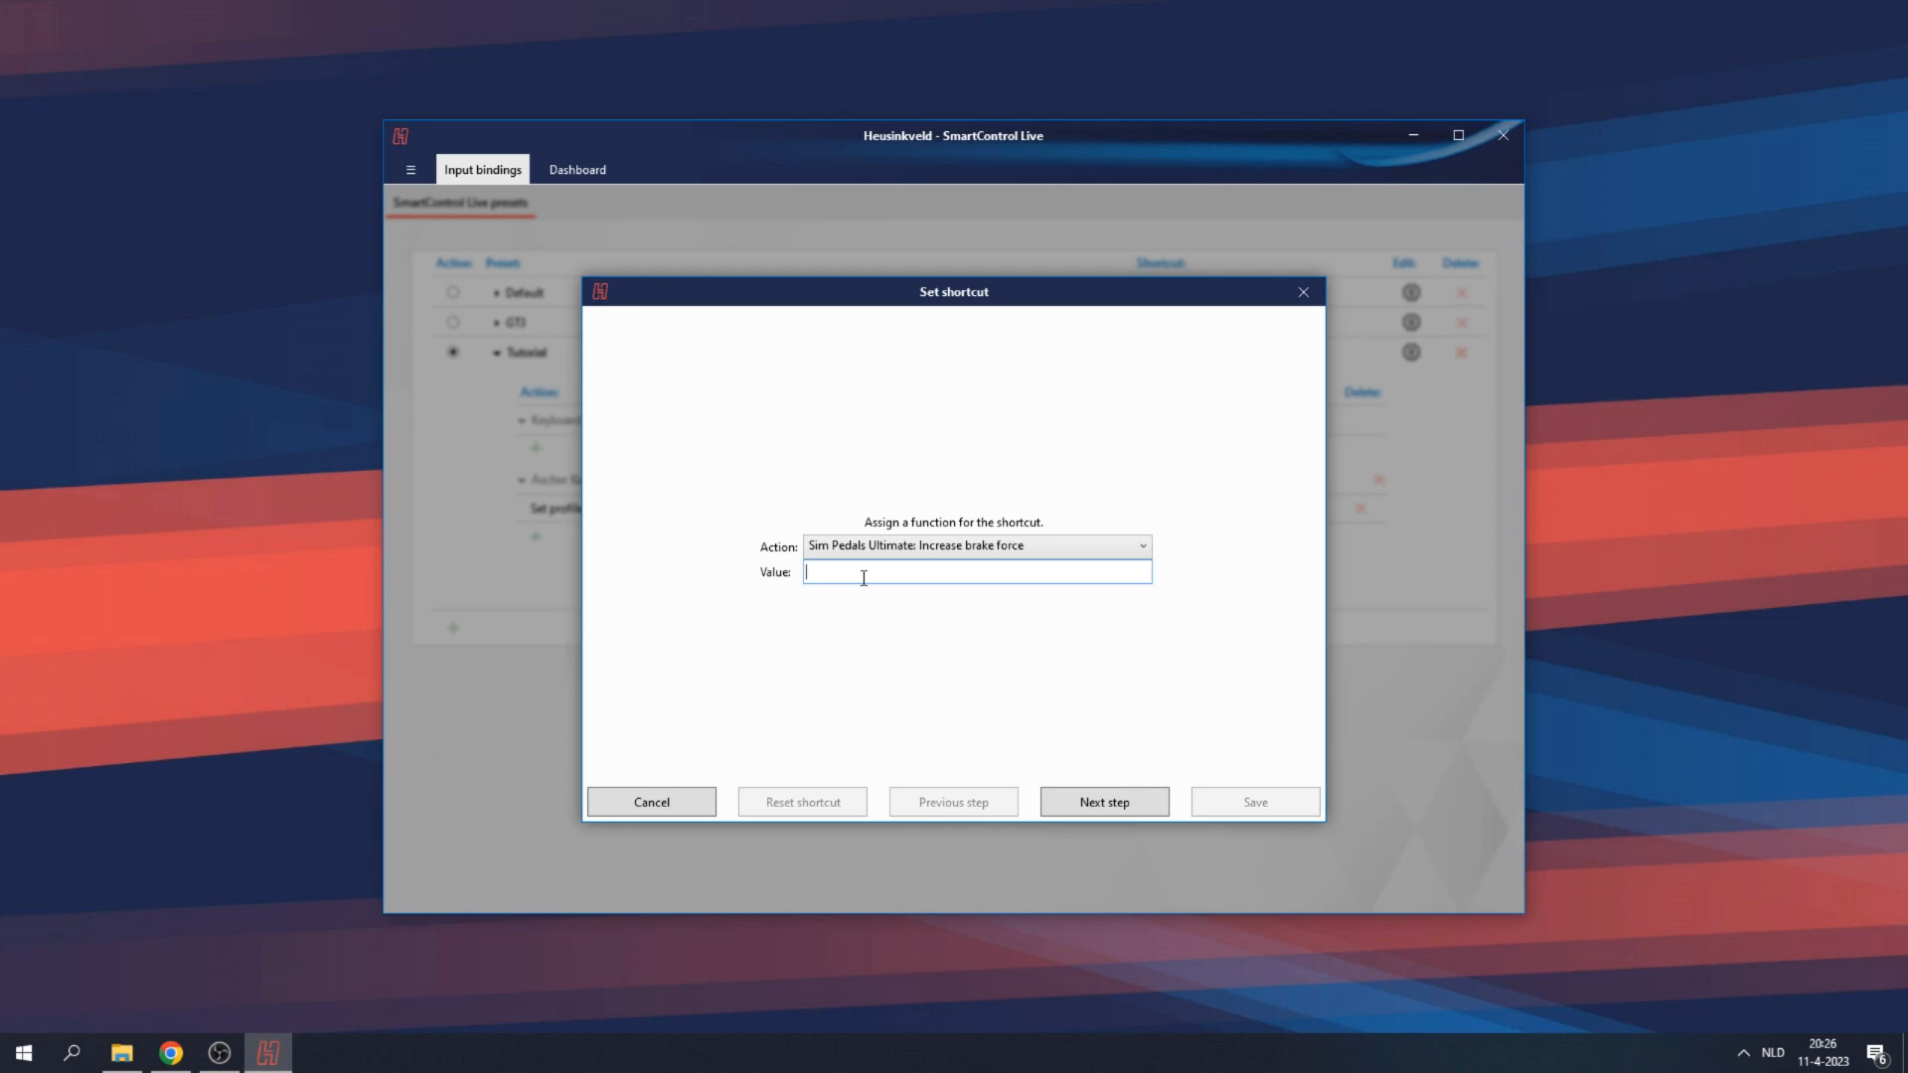
pyautogui.write('5')
pyautogui.click(1129, 801)
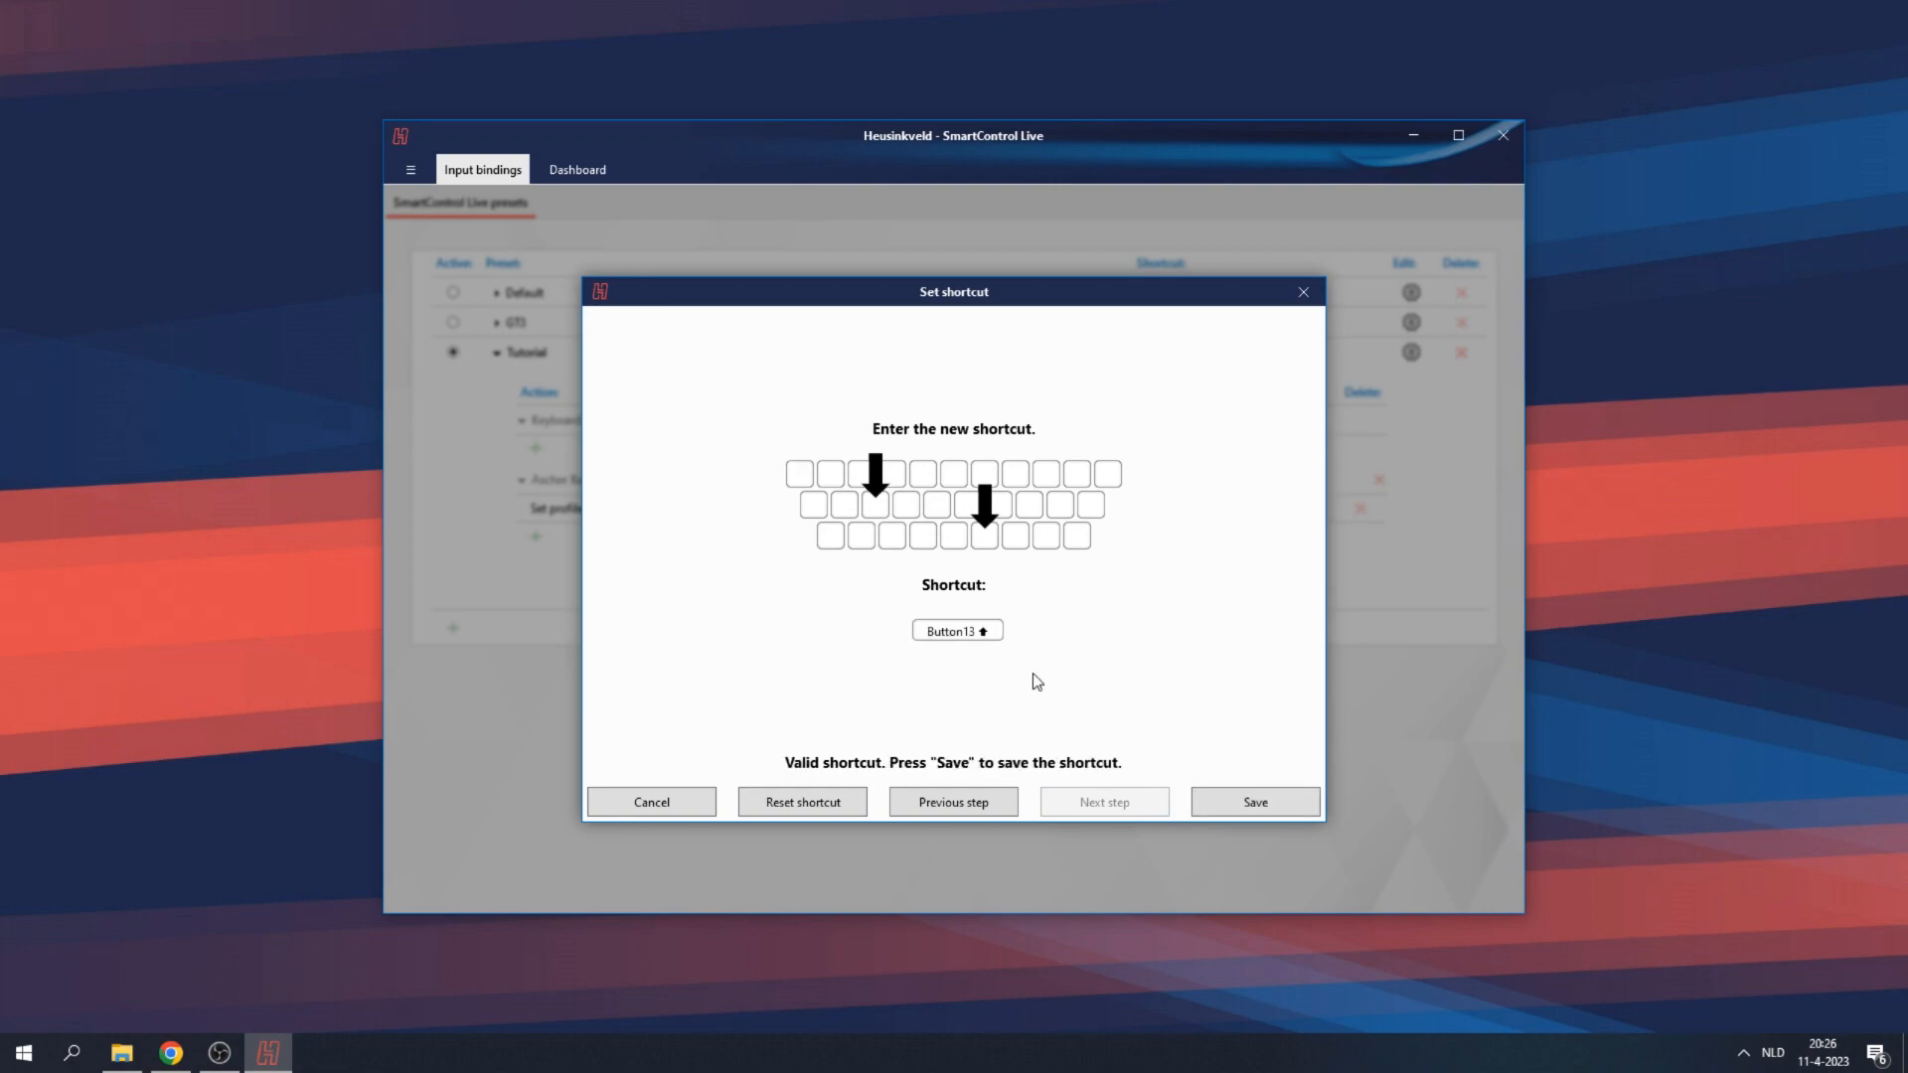
pyautogui.click(1265, 809)
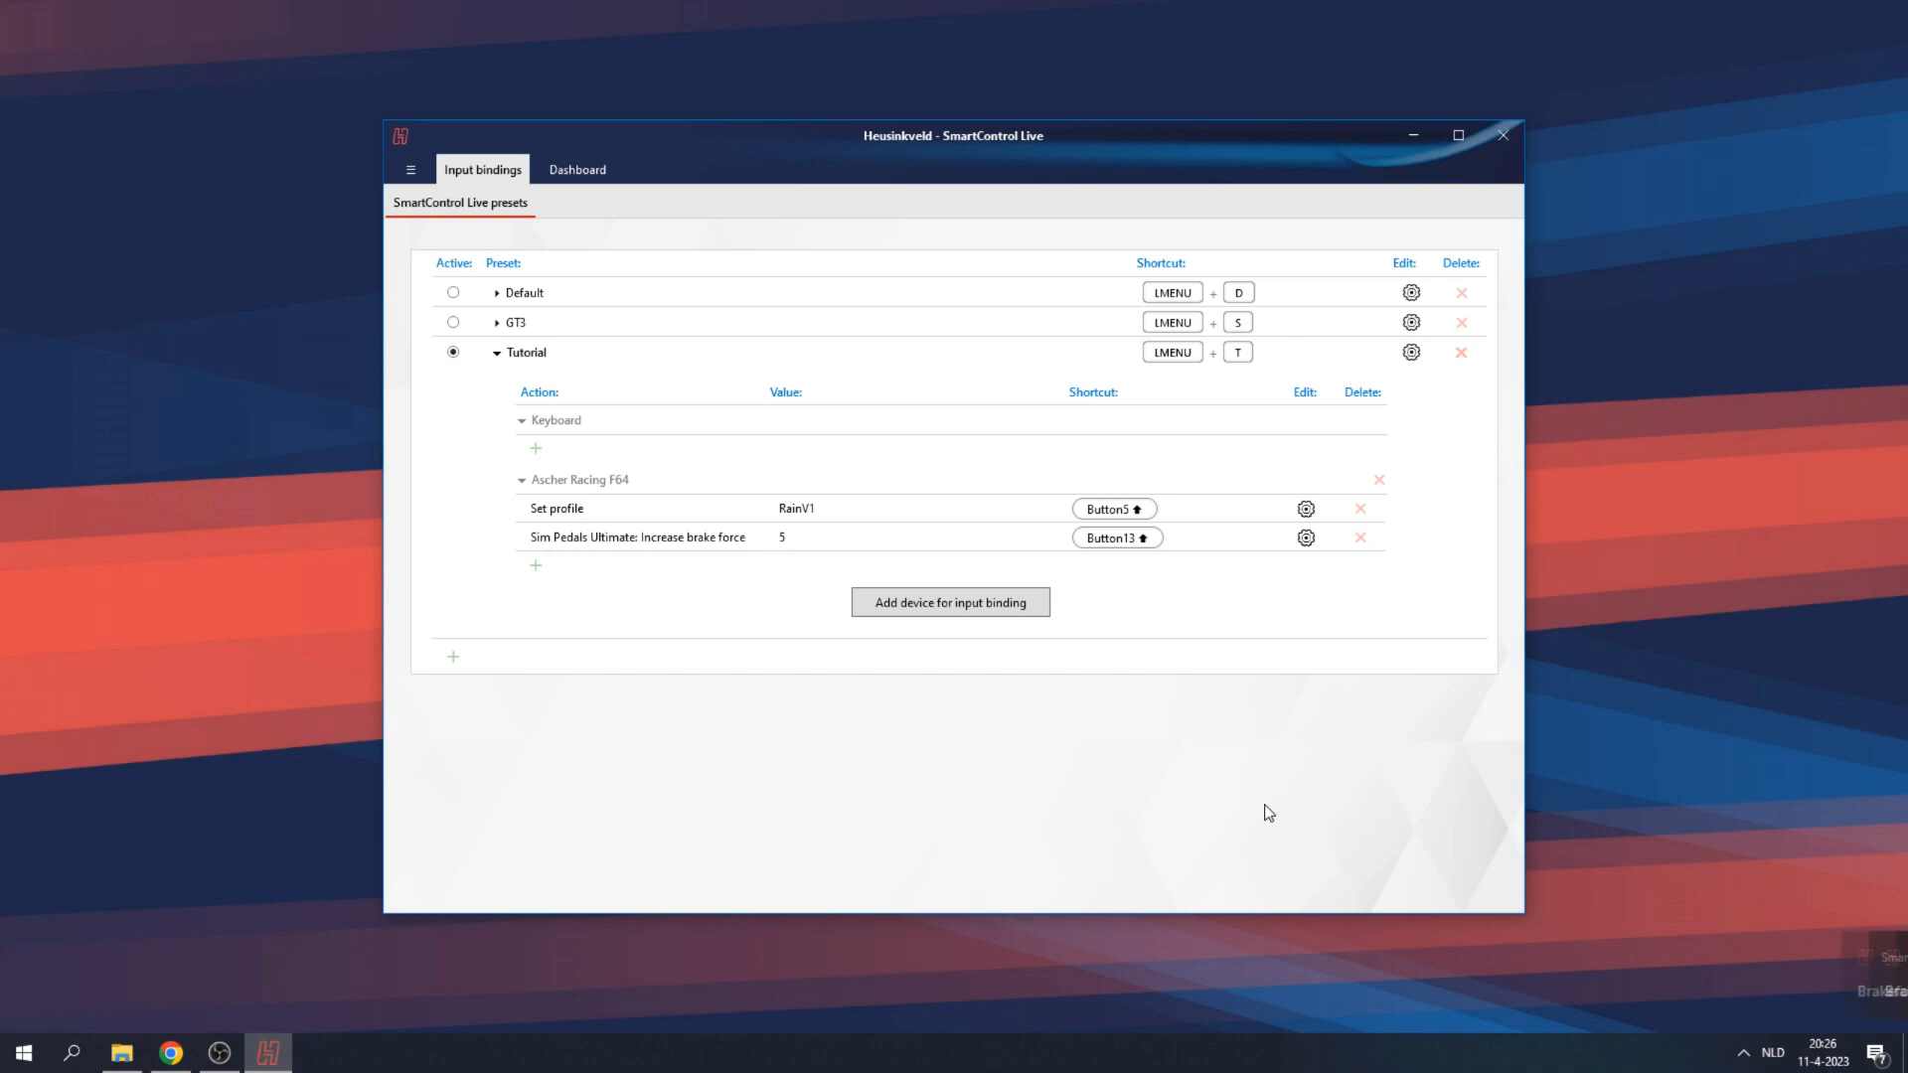